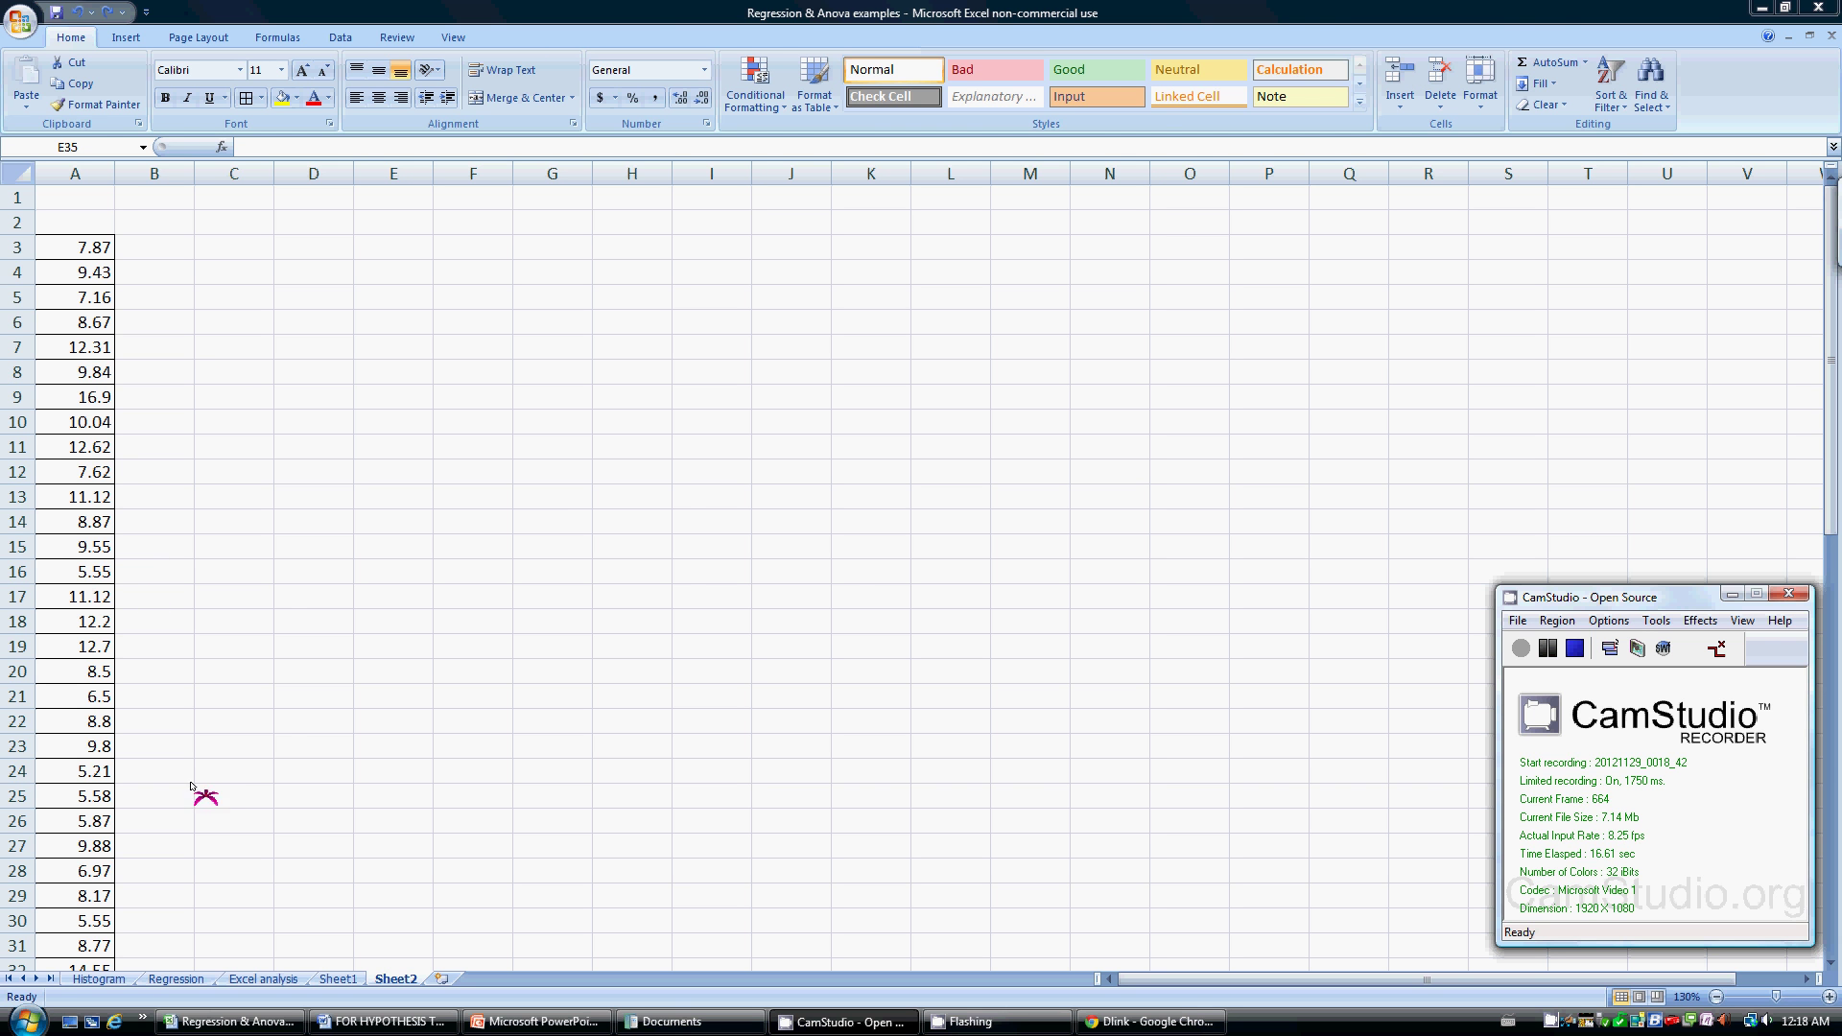
Review the T-test hypothesis notes in Word, then switch back to Excel and look over the sample readings in A3:A33
left_click(384, 1022)
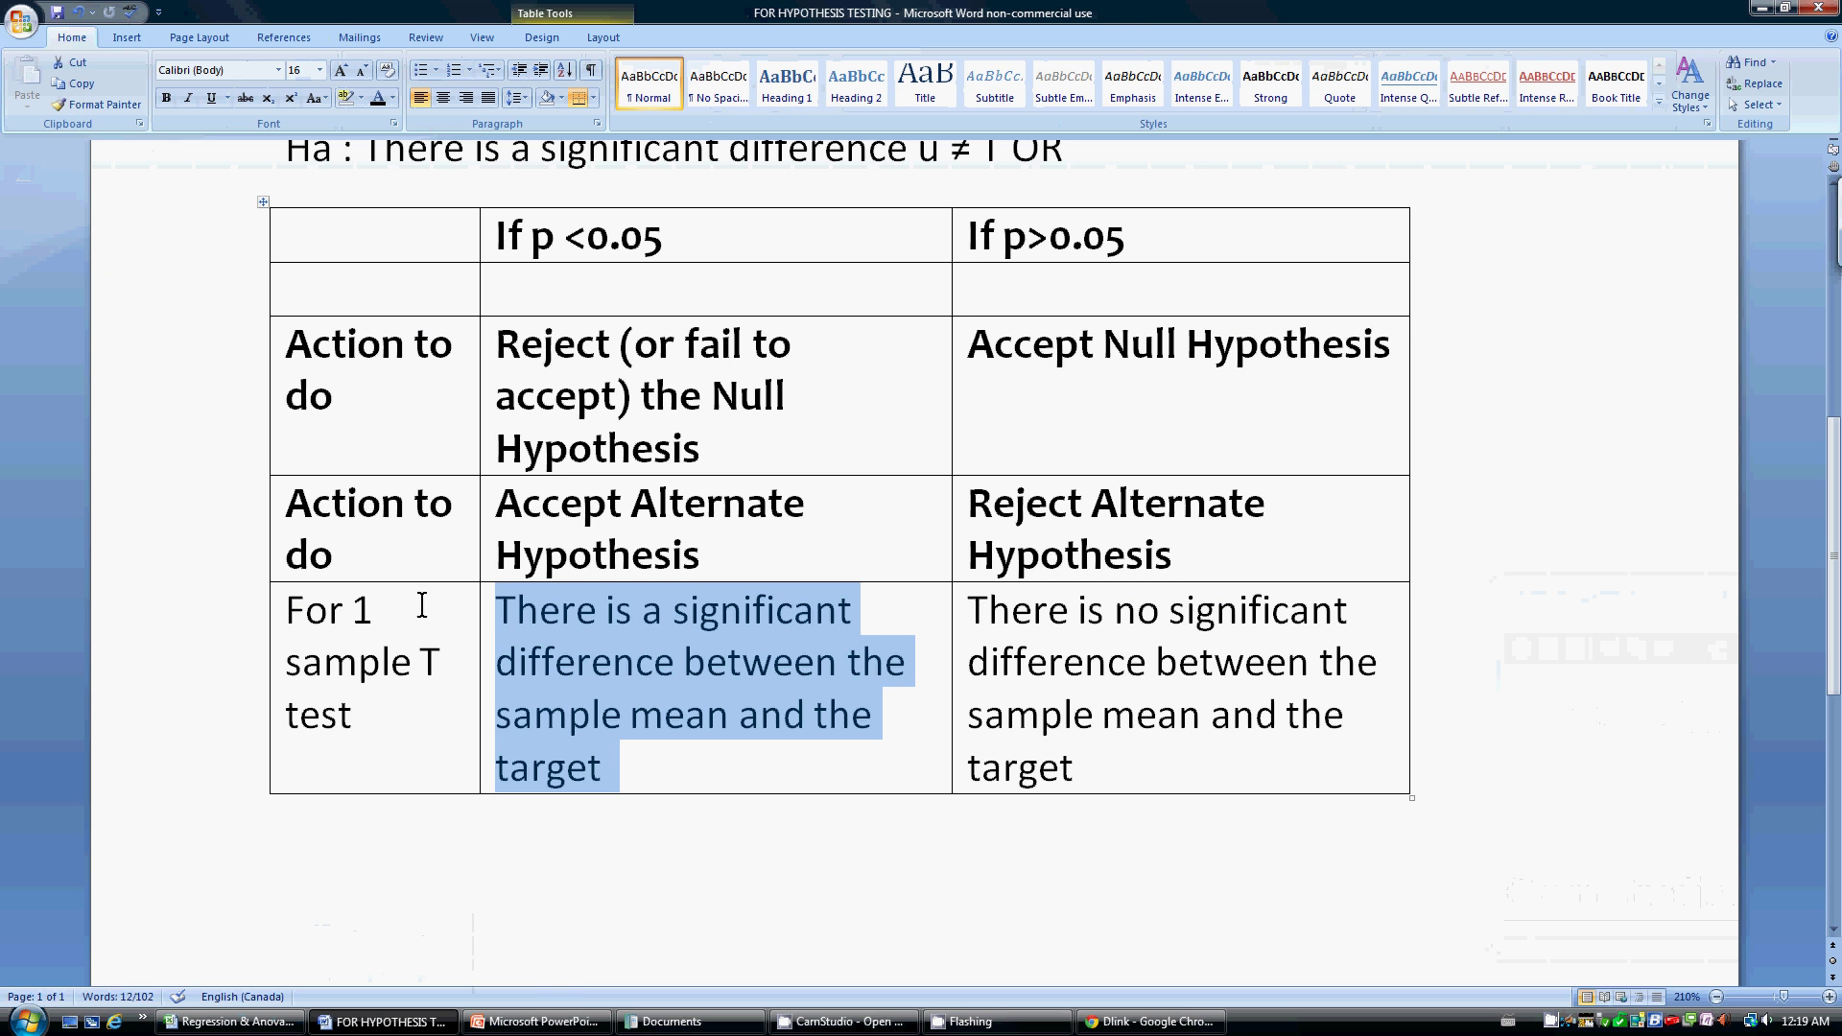
scroll(430, 671, "up", 5)
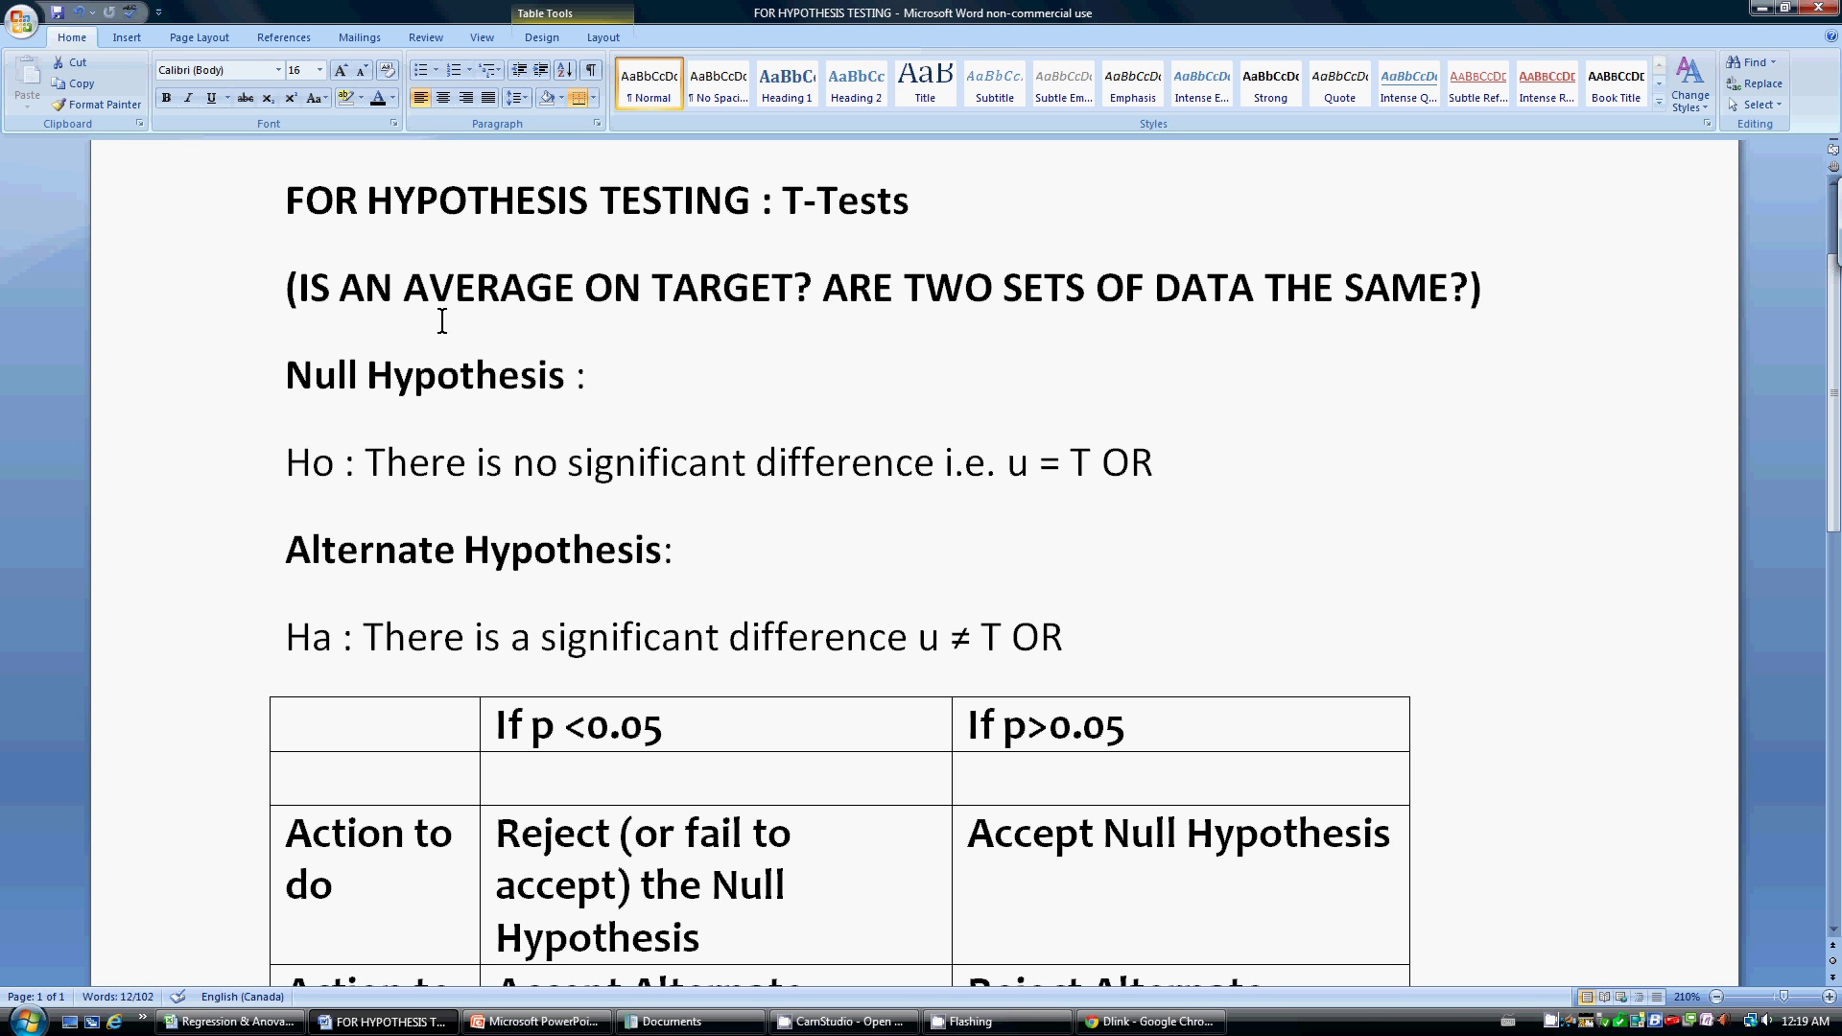
left_click(389, 1026)
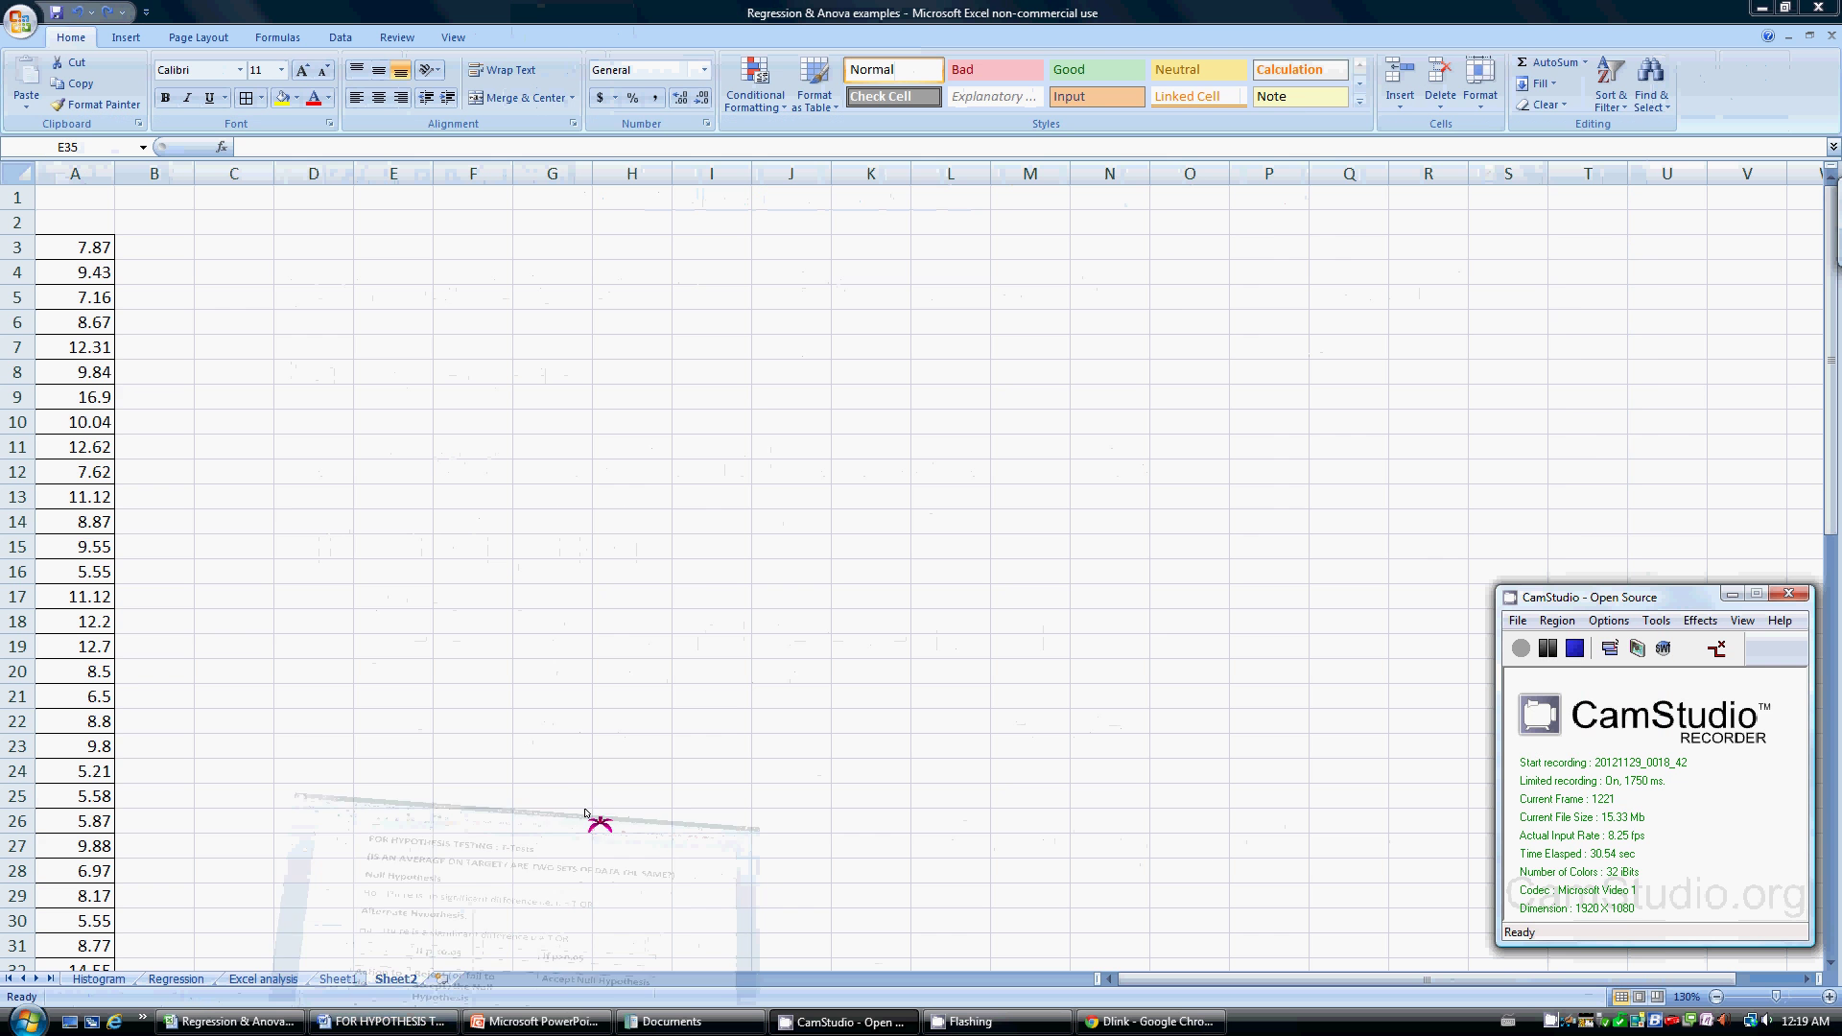
scroll(77, 268, "down", 1)
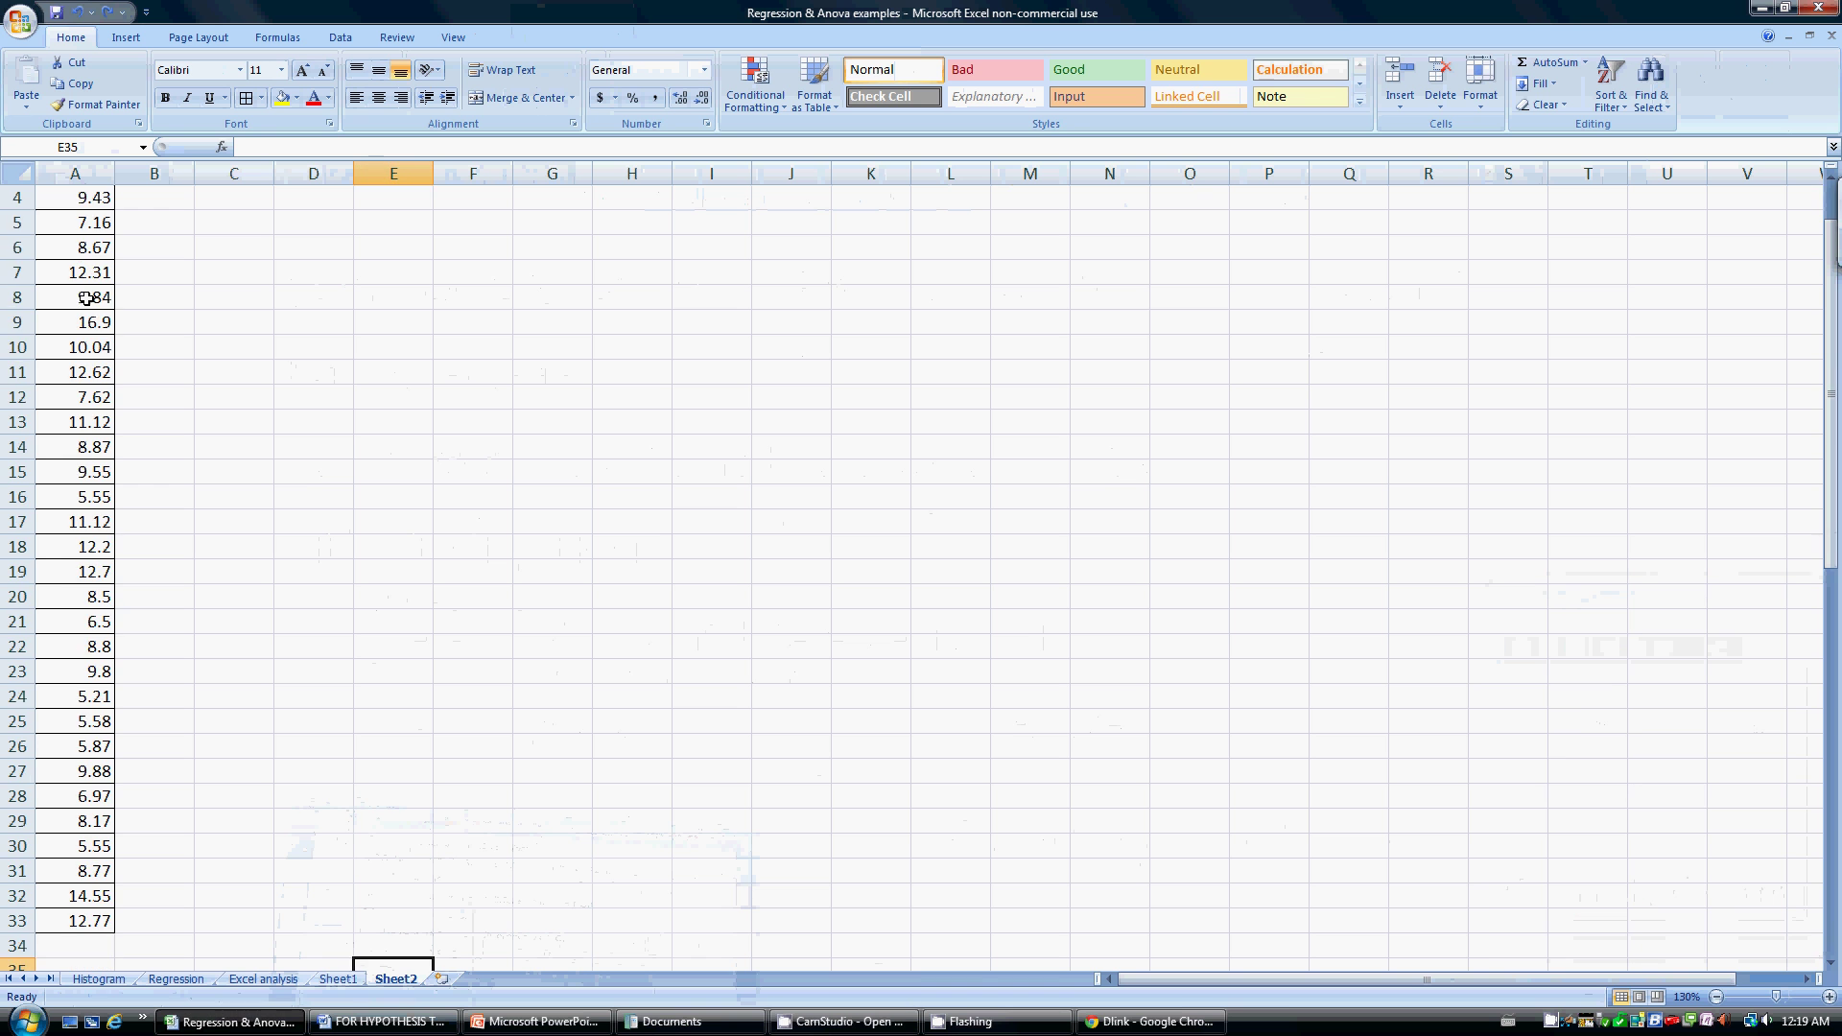
scroll(90, 304, "up", 1)
left_click_drag(97, 248, 85, 930)
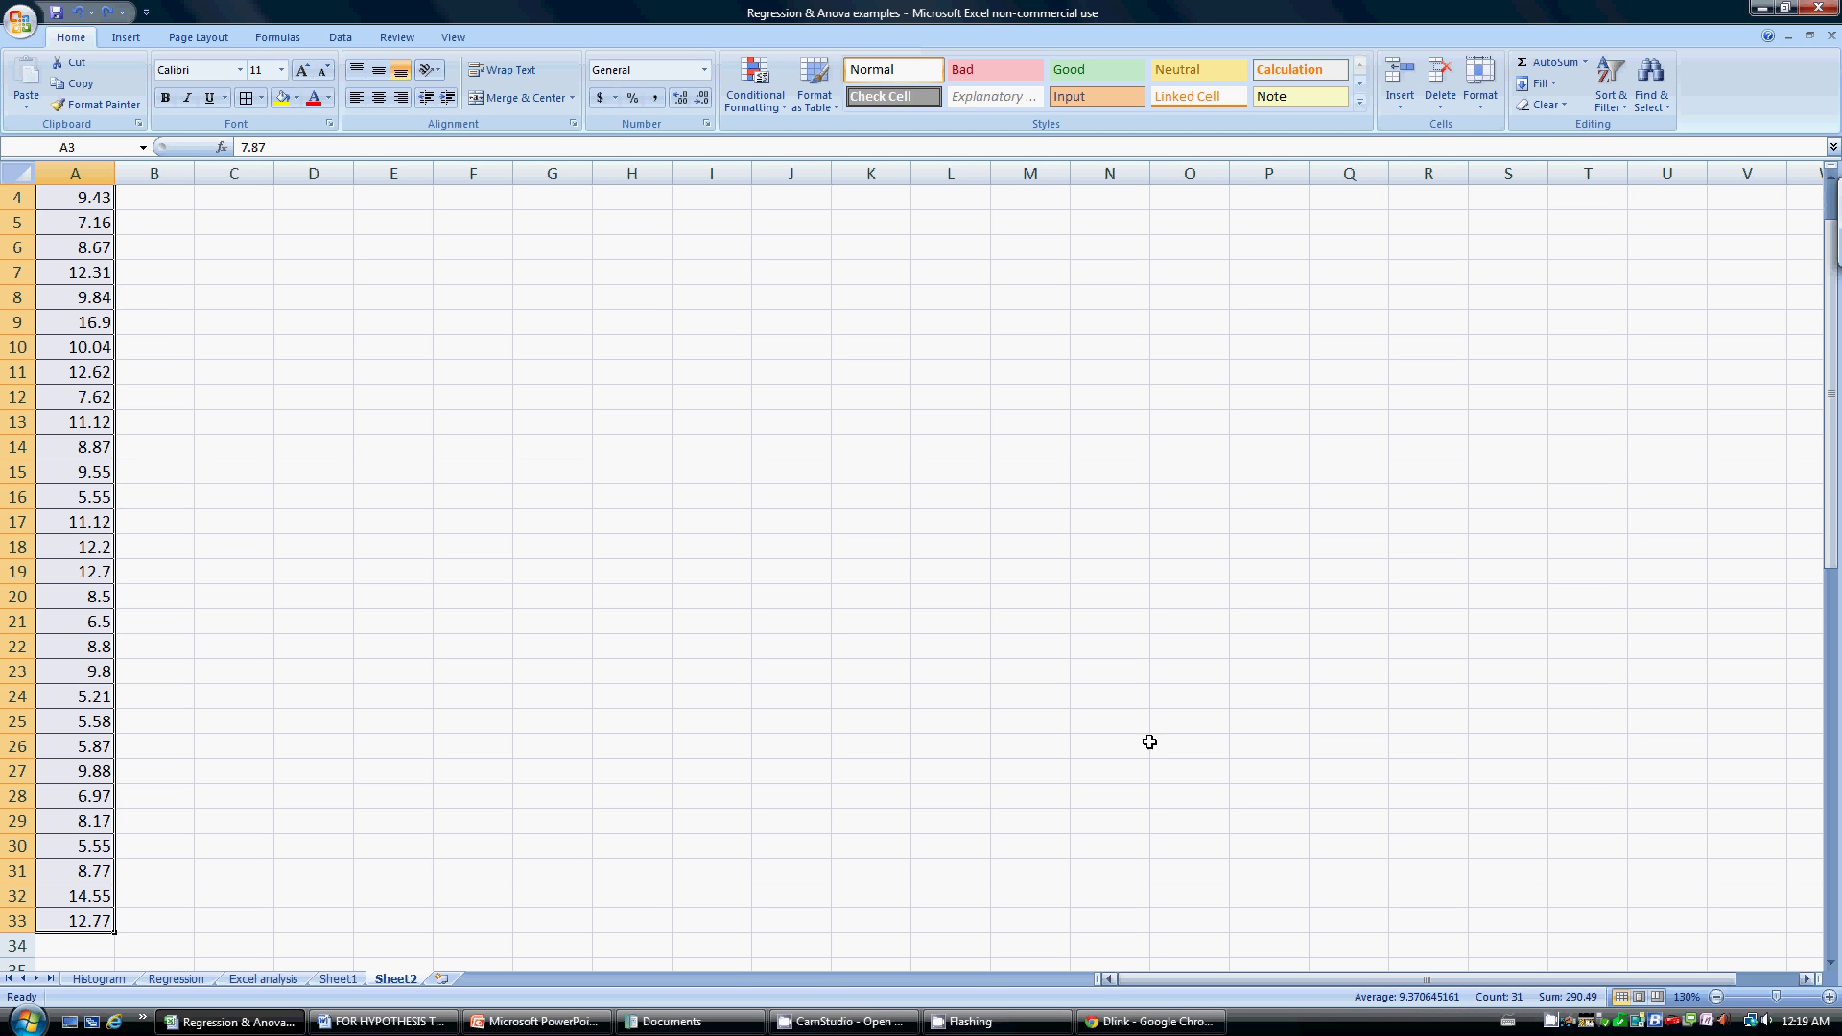
scroll(339, 440, "up", 1)
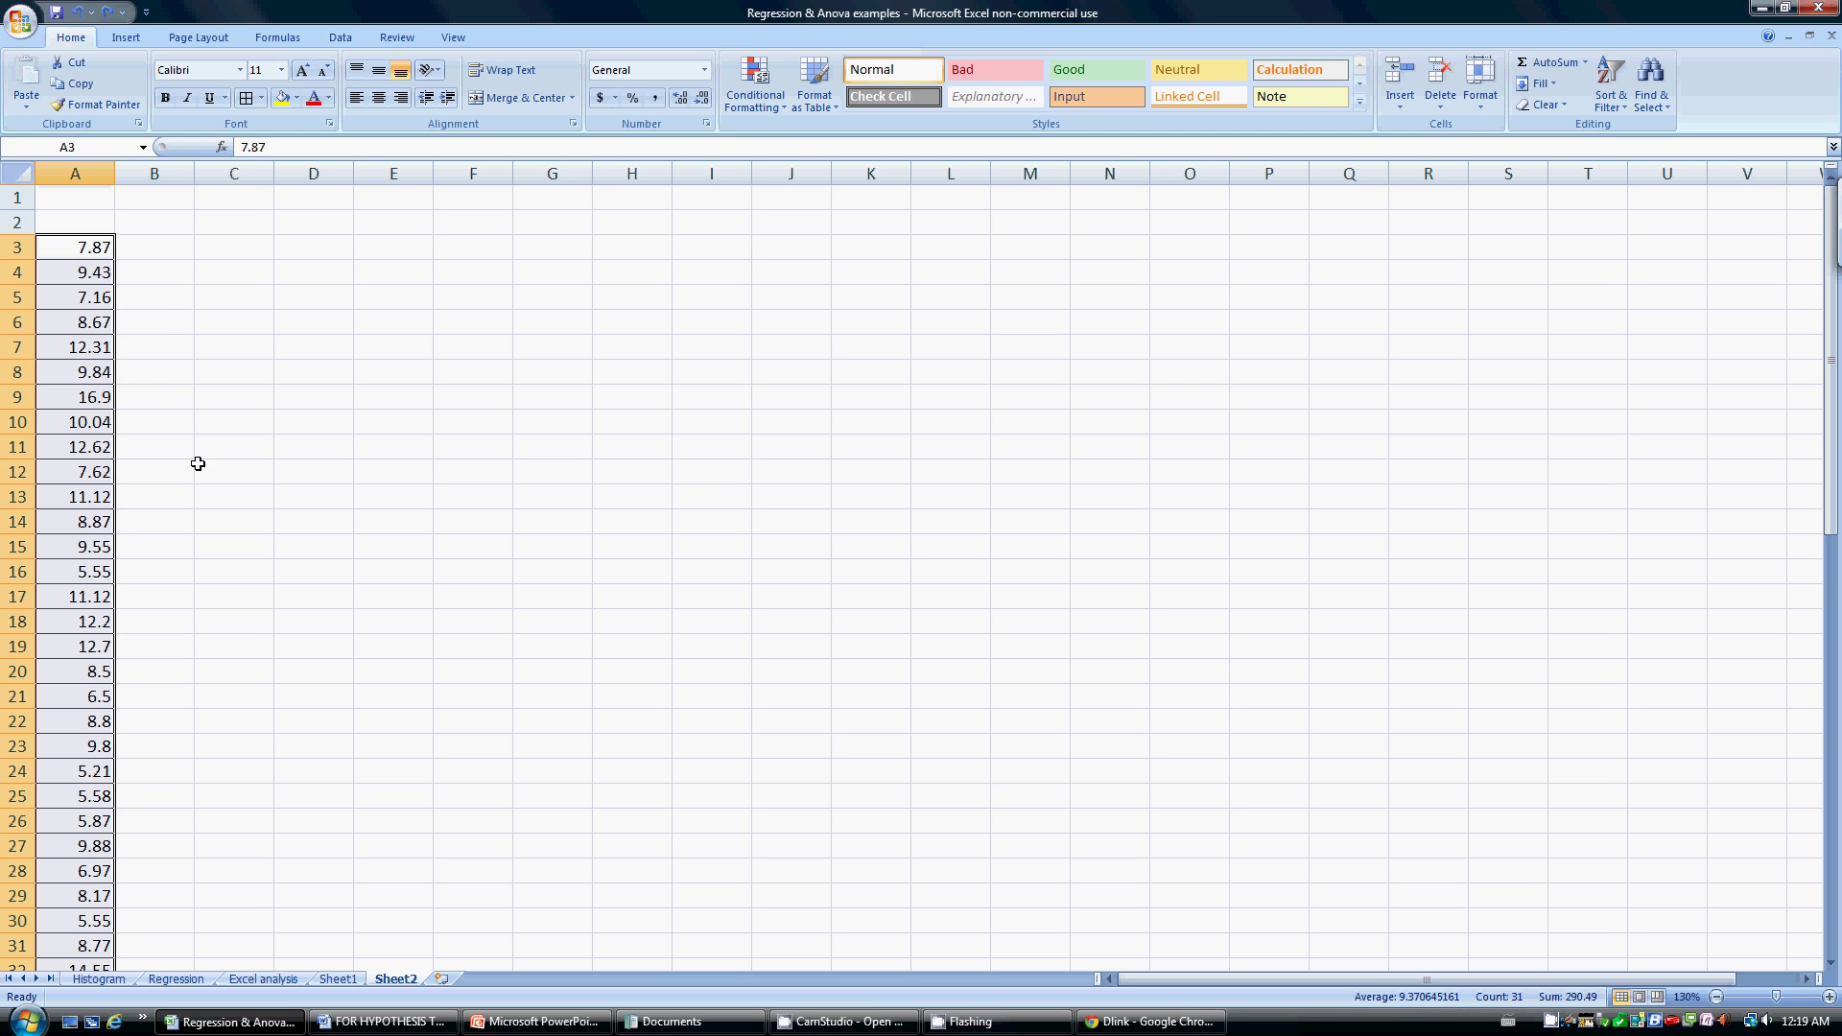
Enter the target value 10 in B3 and fill it down to B33 alongside the readings
left_click(170, 246)
type("10")
key("Return")
key("Up")
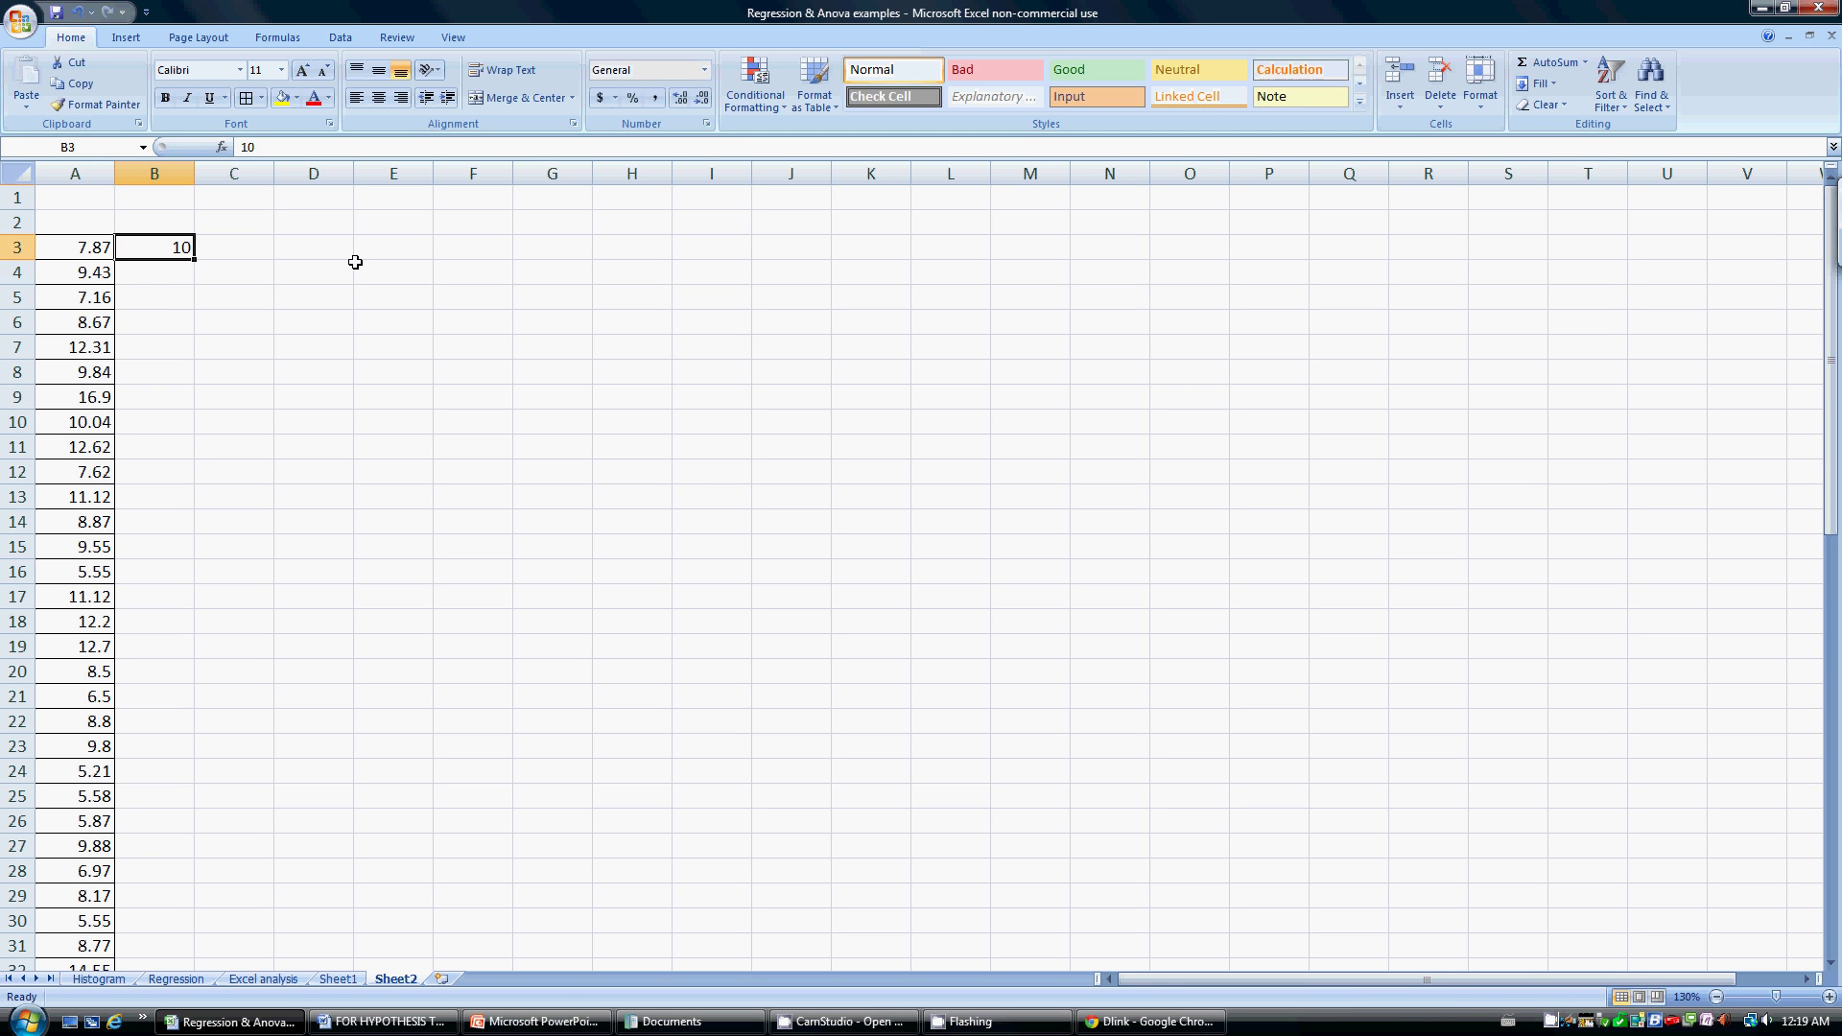
left_click_drag(199, 250, 184, 926)
left_click(298, 643)
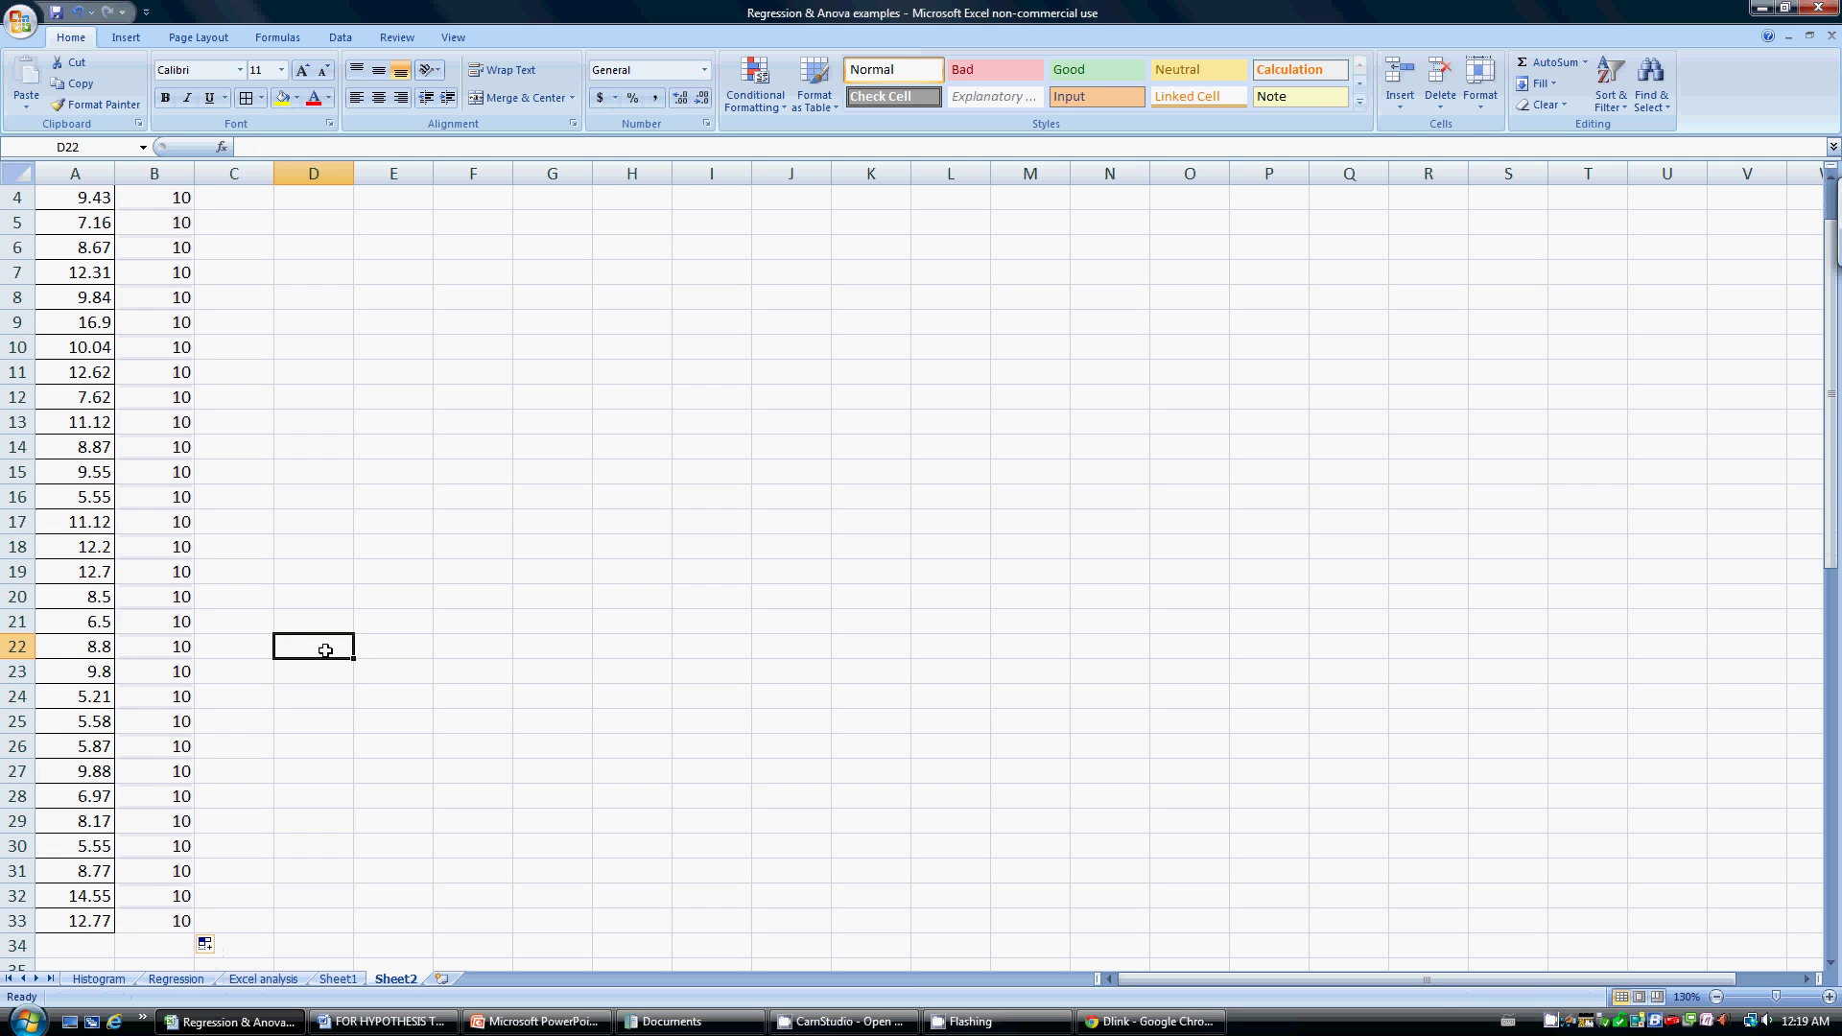
Insert a line chart of A3:B33 and move it beside the lower half of the data columns
scroll(329, 644, "up", 1)
left_click_drag(96, 247, 151, 927)
left_click(126, 37)
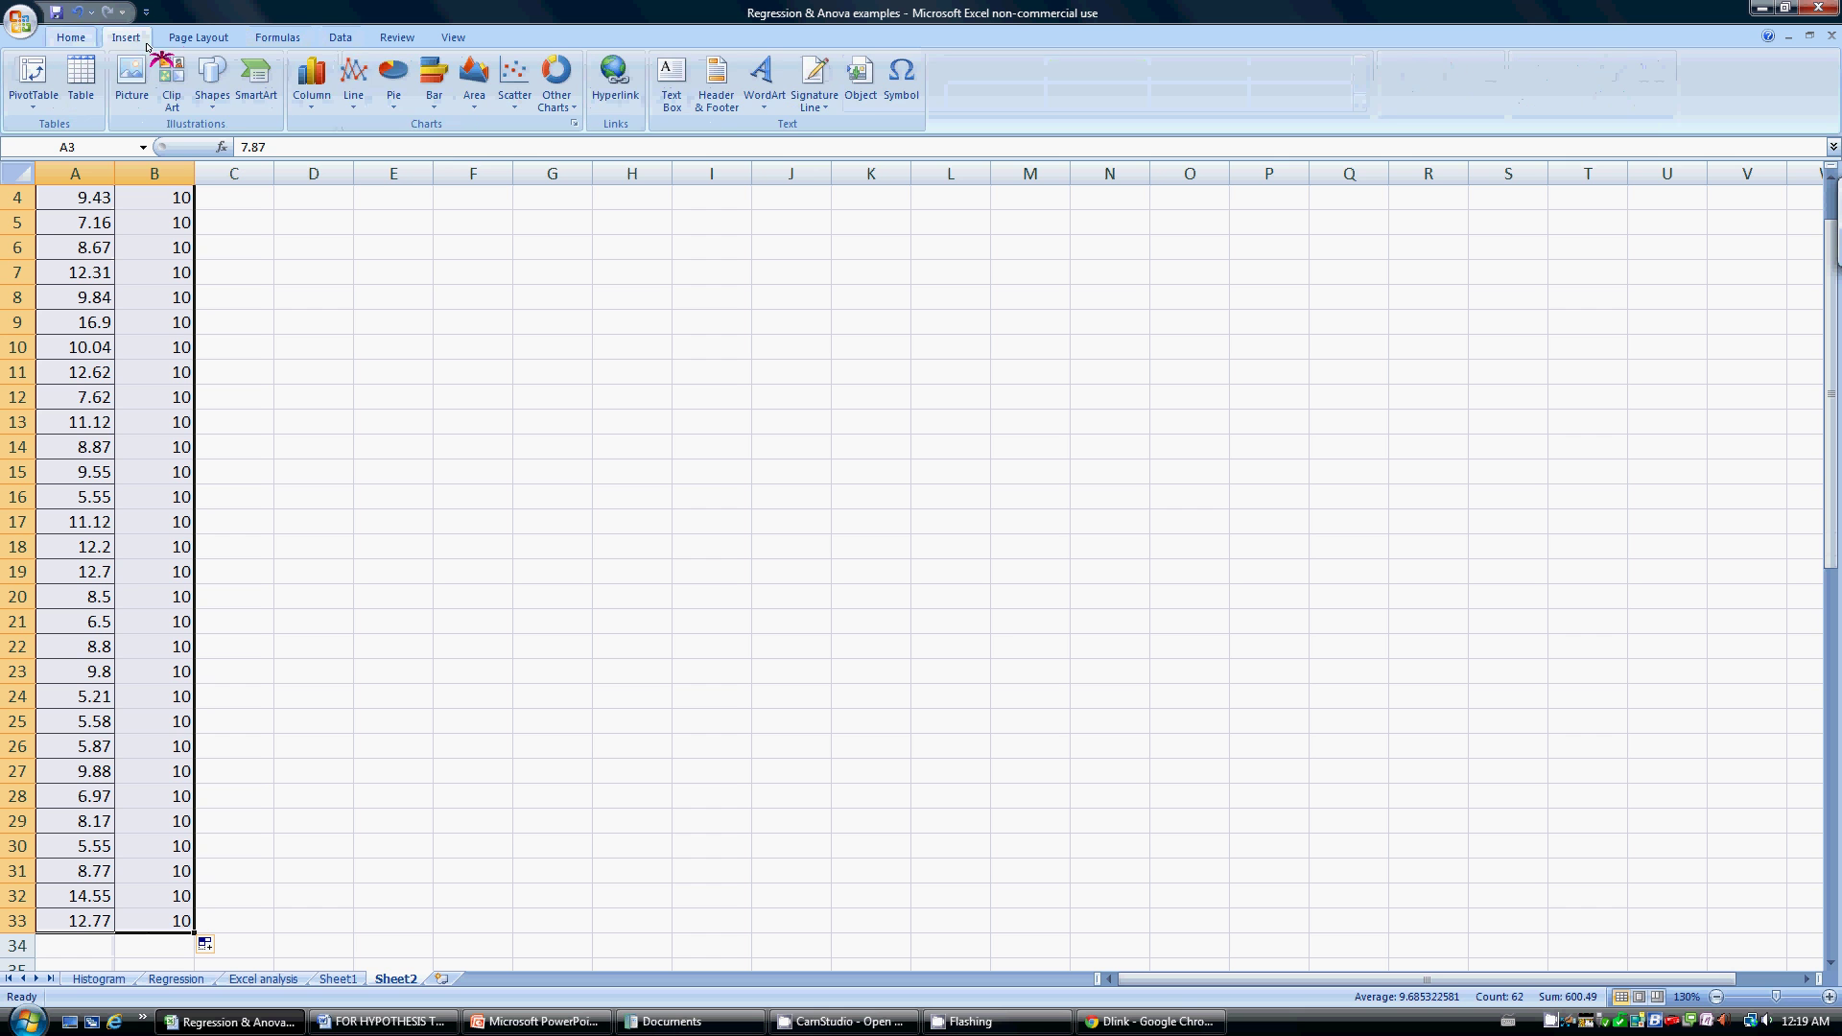
left_click(353, 81)
left_click(361, 163)
left_click_drag(1111, 433, 806, 527)
left_click_drag(1103, 477, 761, 581)
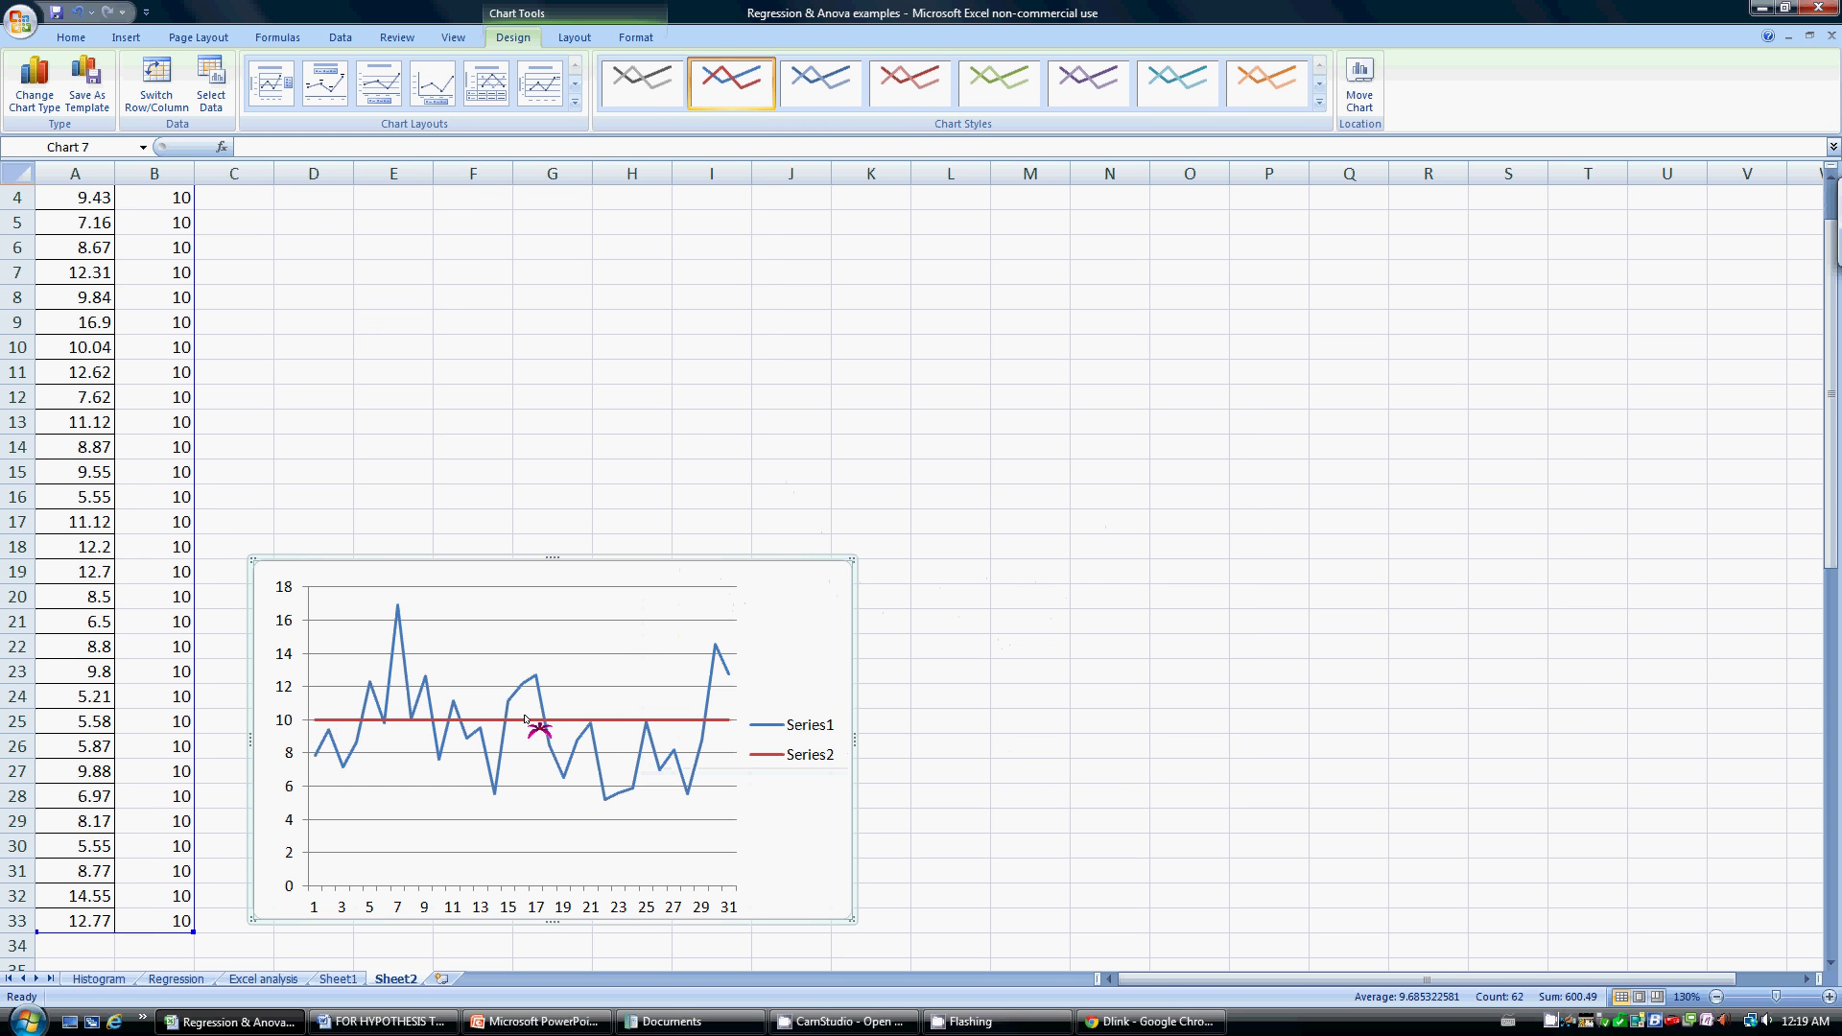
Examine the chart against the target line and read the questions about meeting the target listed in rows 40 to 46
mouse_move(721, 717)
left_click(254, 521)
scroll(246, 518, "down", 3)
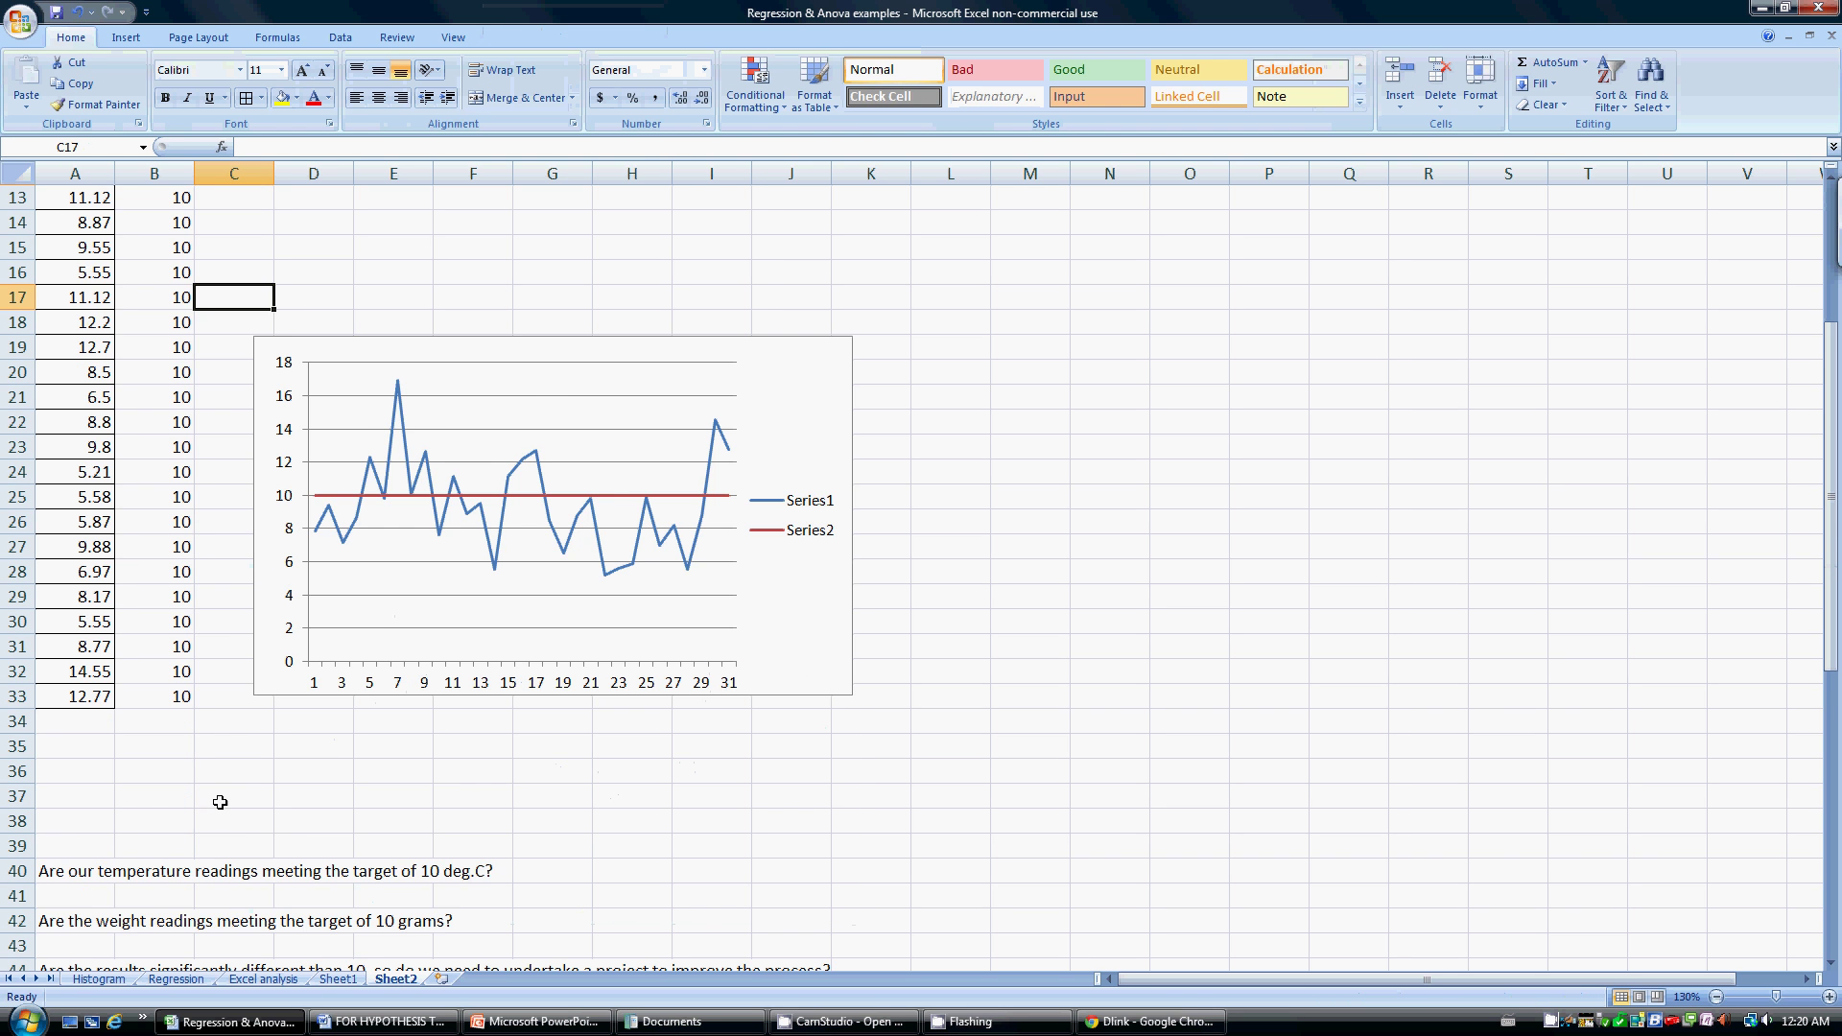
scroll(221, 815, "down", 1)
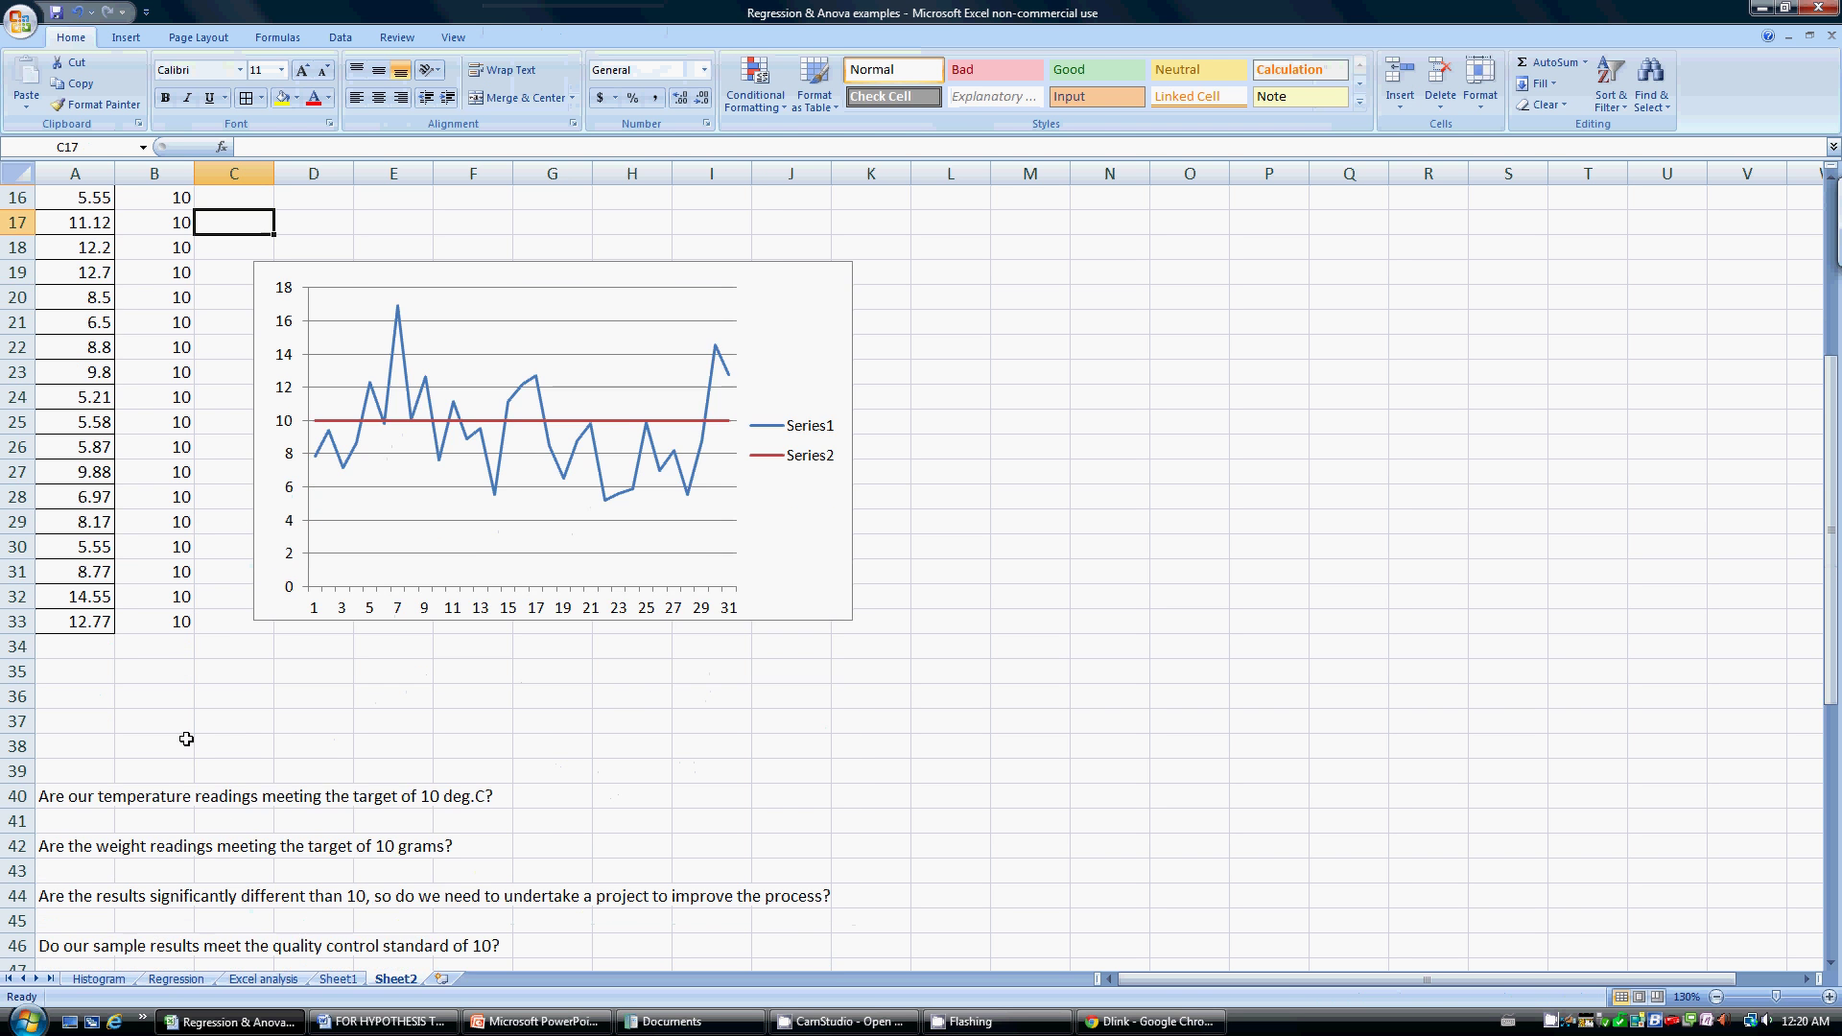
left_click(77, 796)
scroll(100, 721, "down", 1)
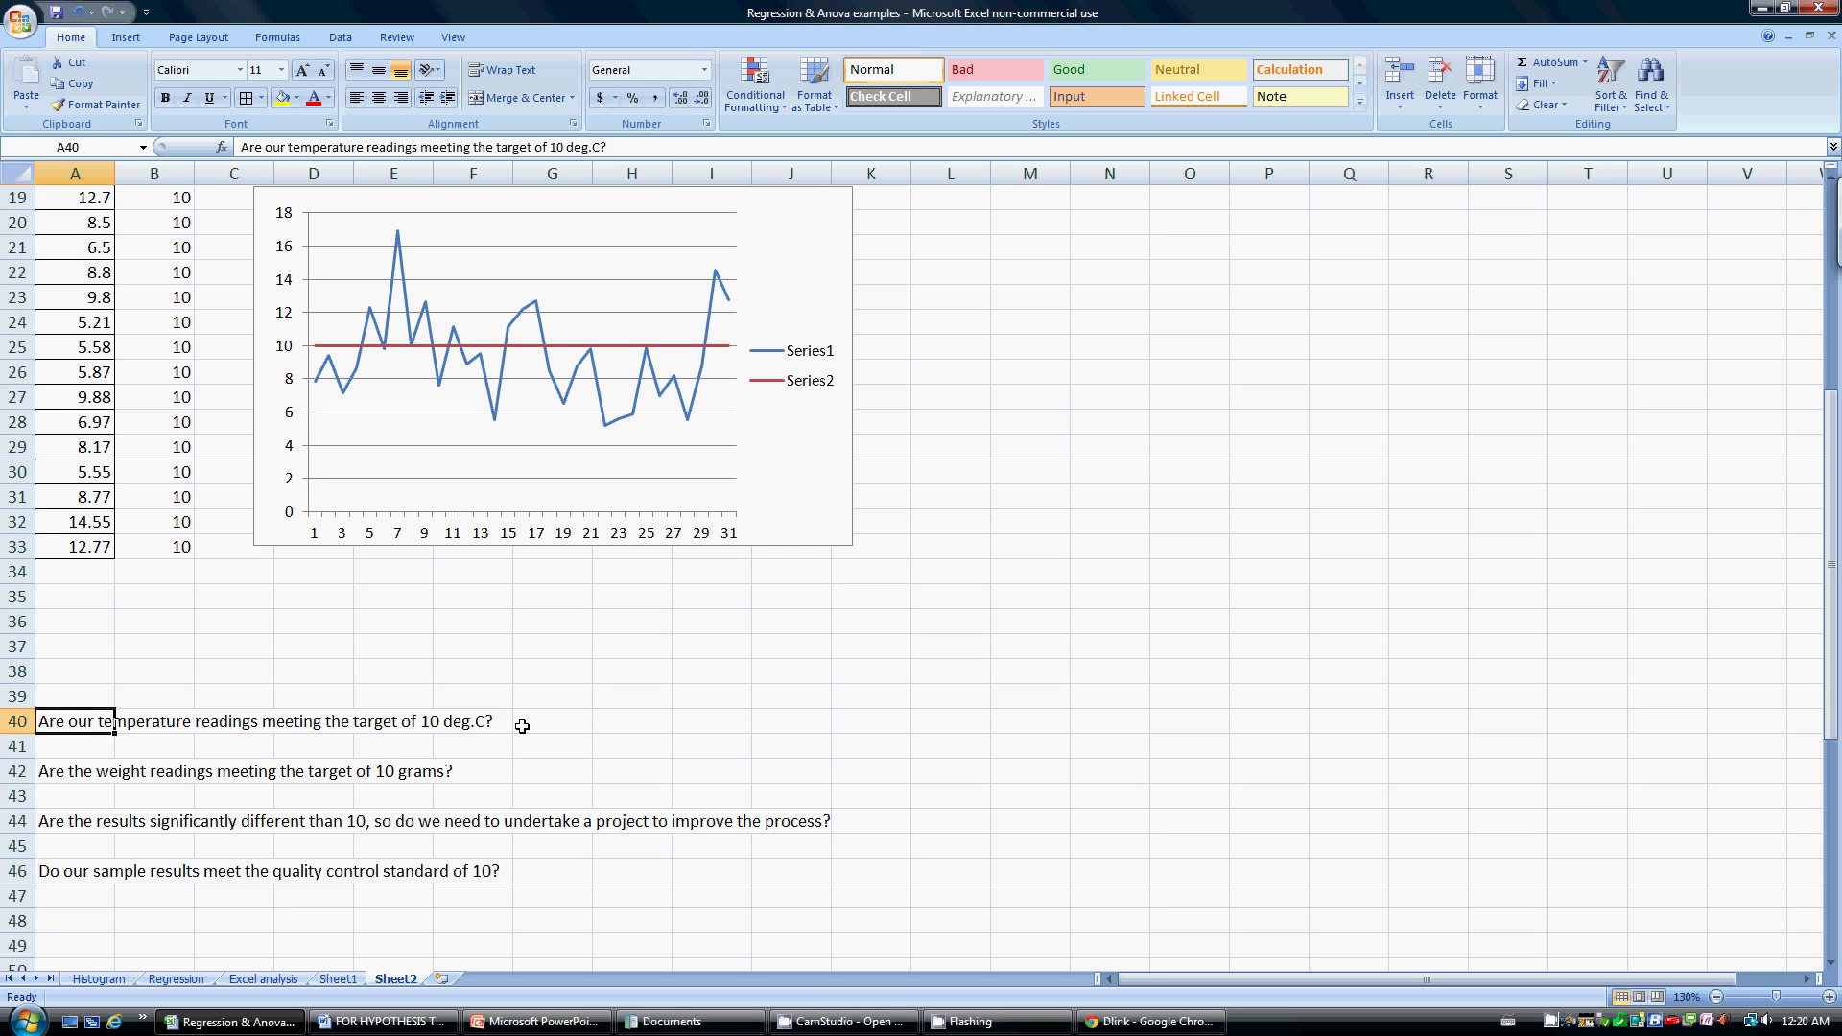
left_click(69, 772)
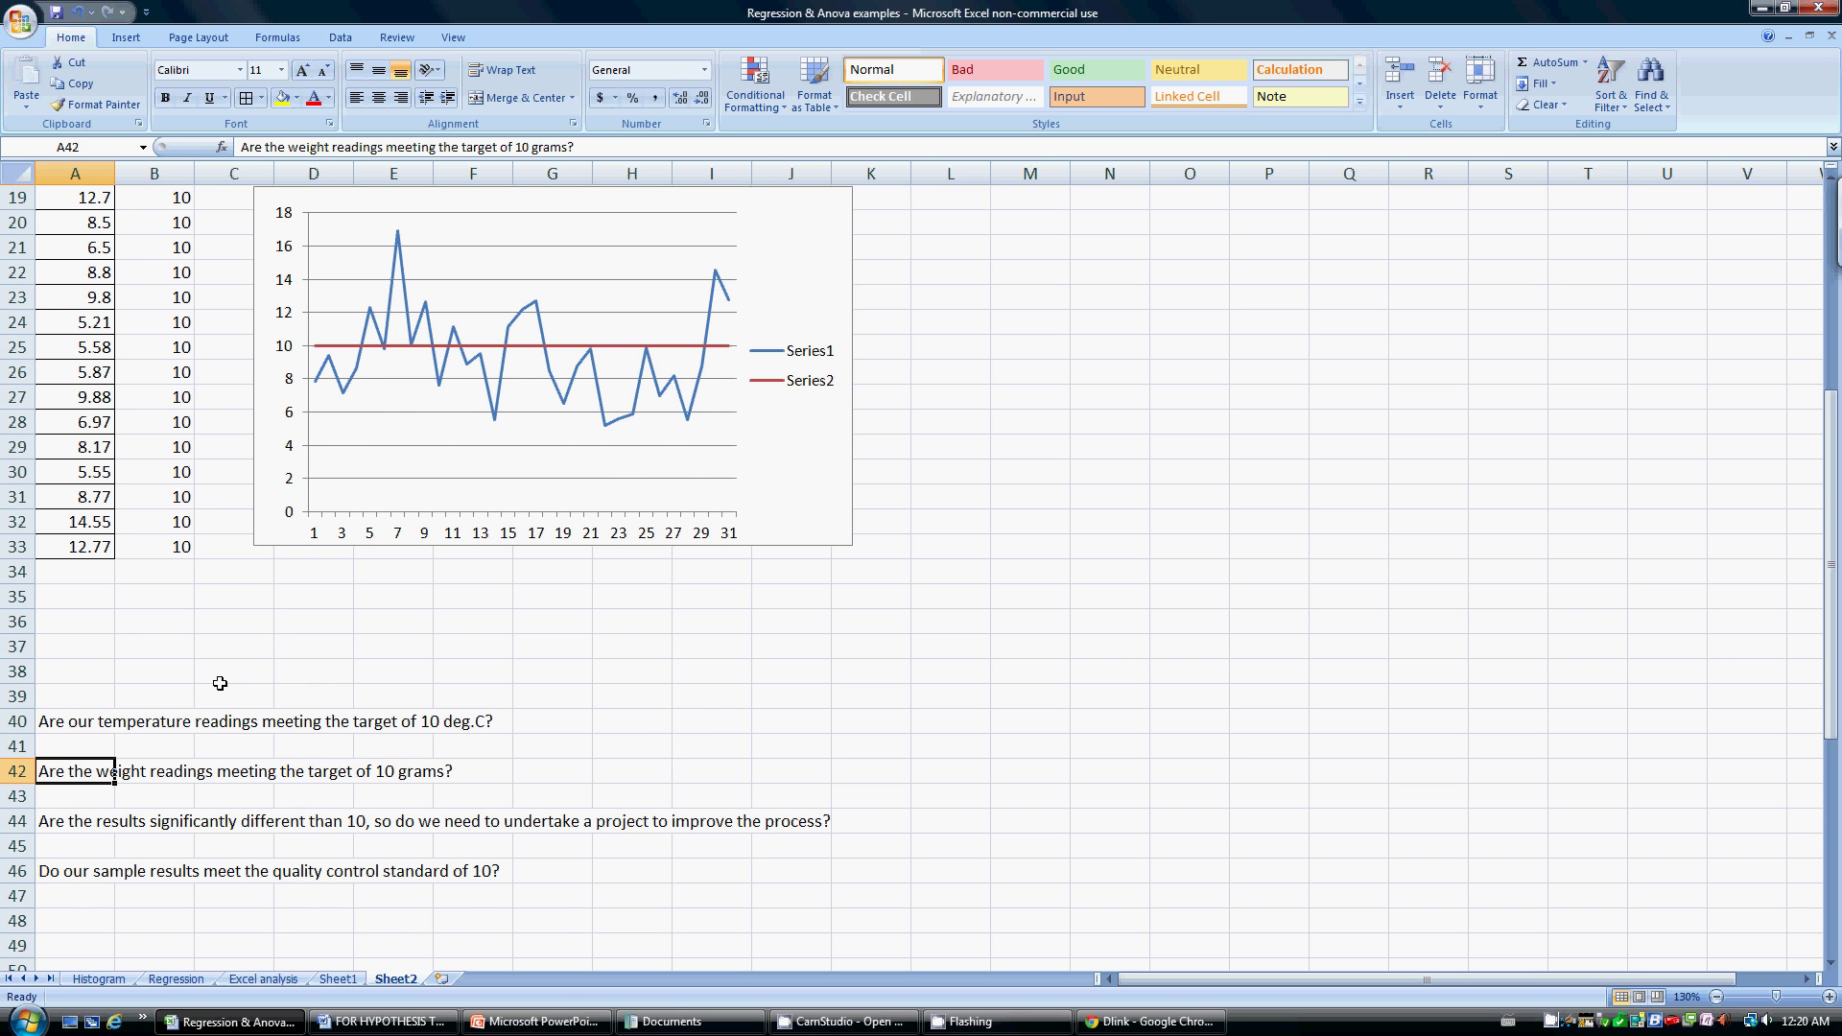
Run a t-Test: Two-Sample Assuming Unequal Variances on A3:A33 and B3:B33, with alpha 0.05 and output range D5:J17
scroll(186, 741, "up", 5)
scroll(222, 682, "up", 1)
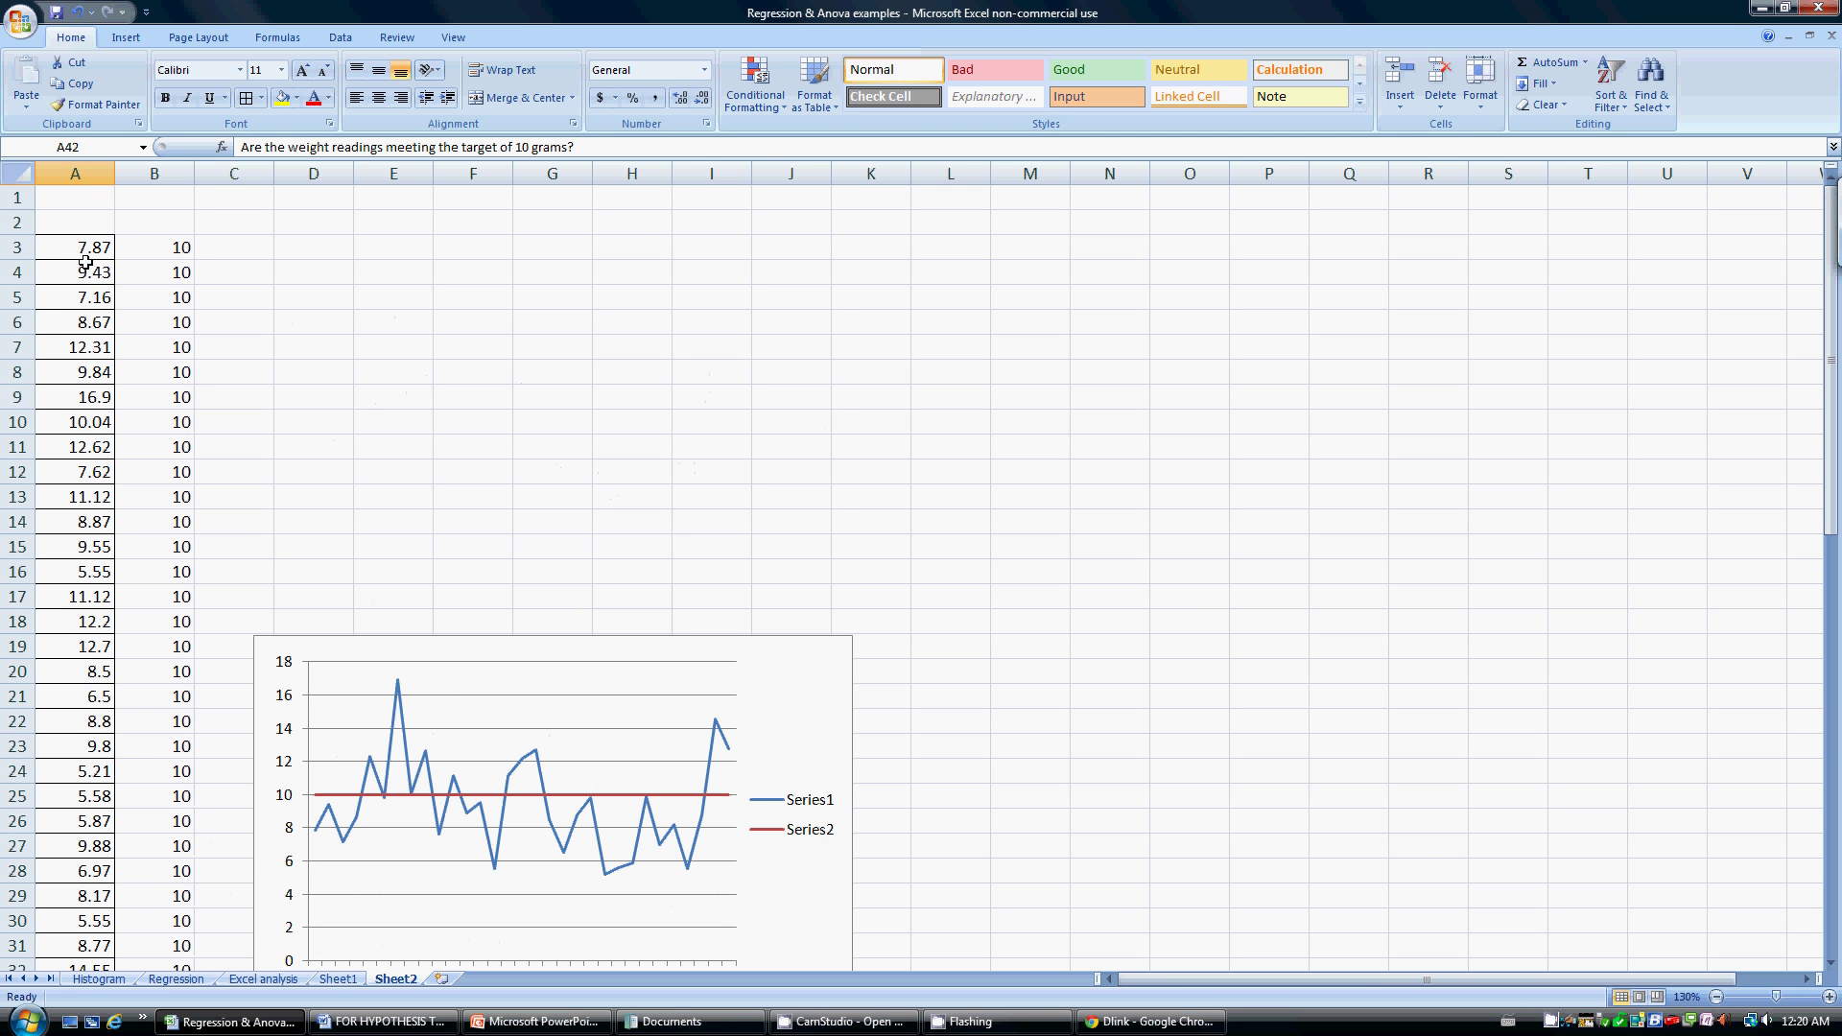
left_click(353, 41)
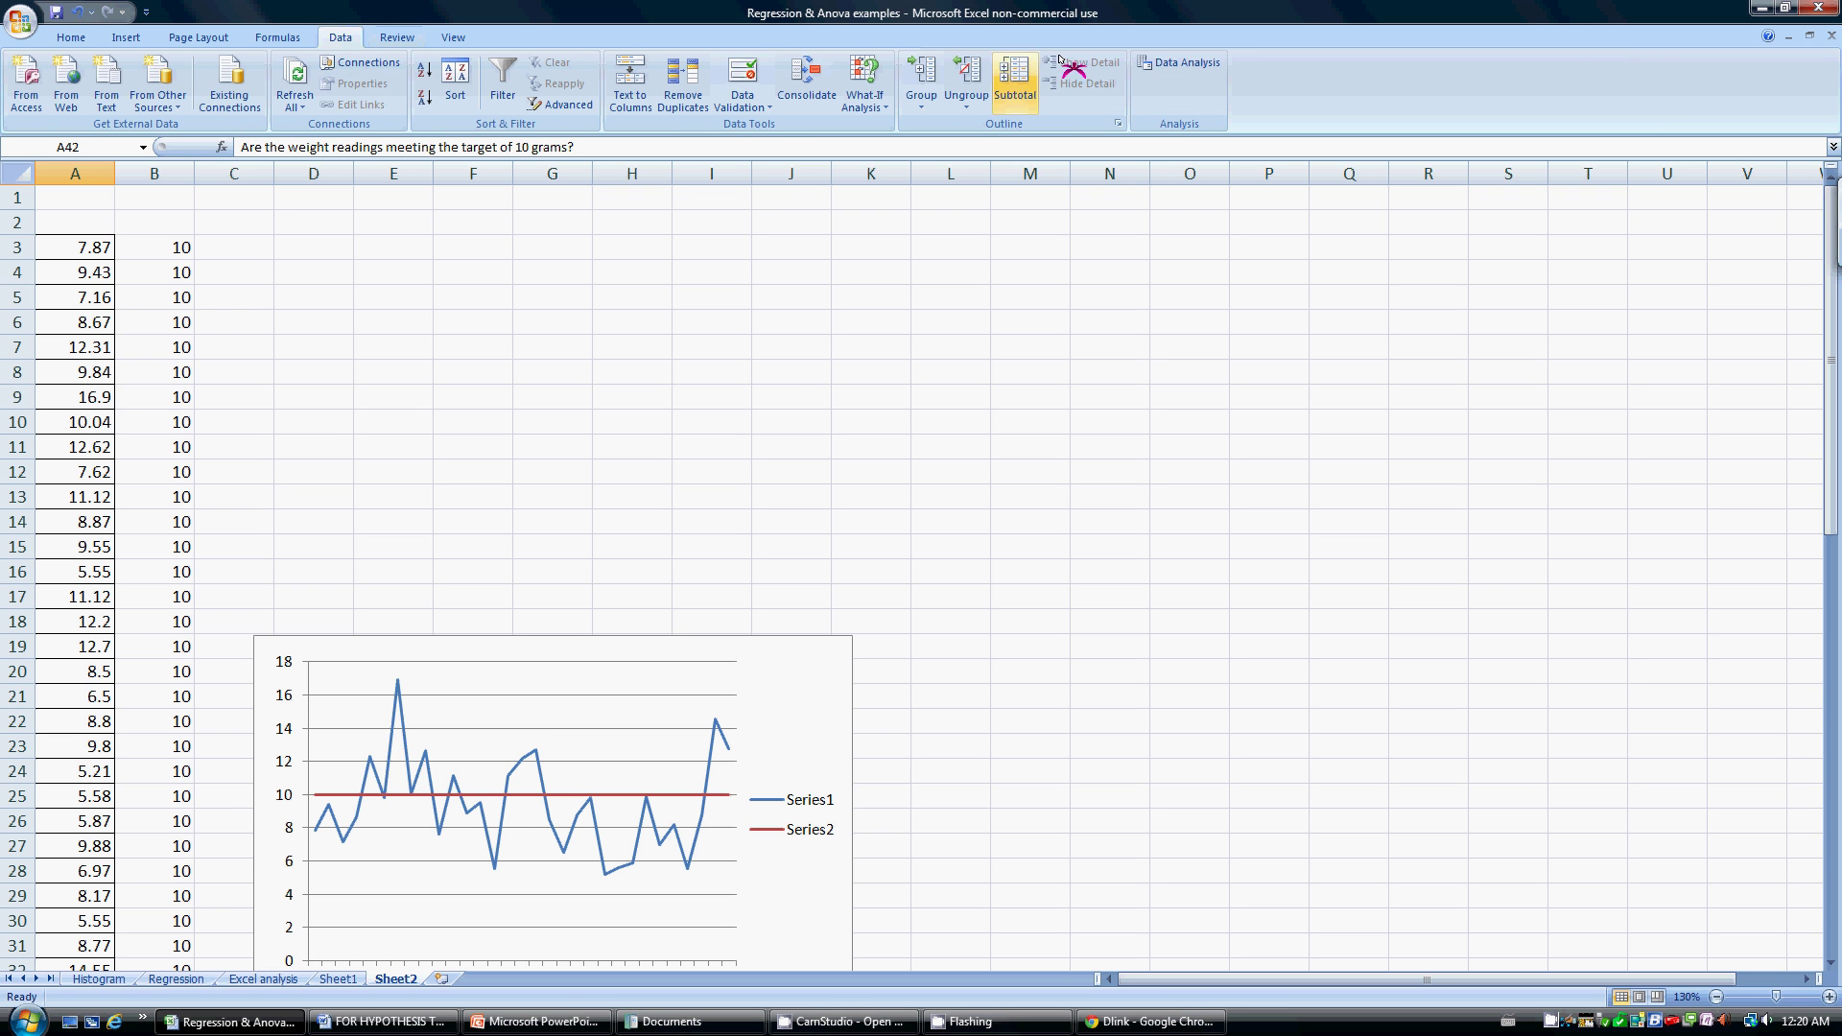
left_click(1186, 62)
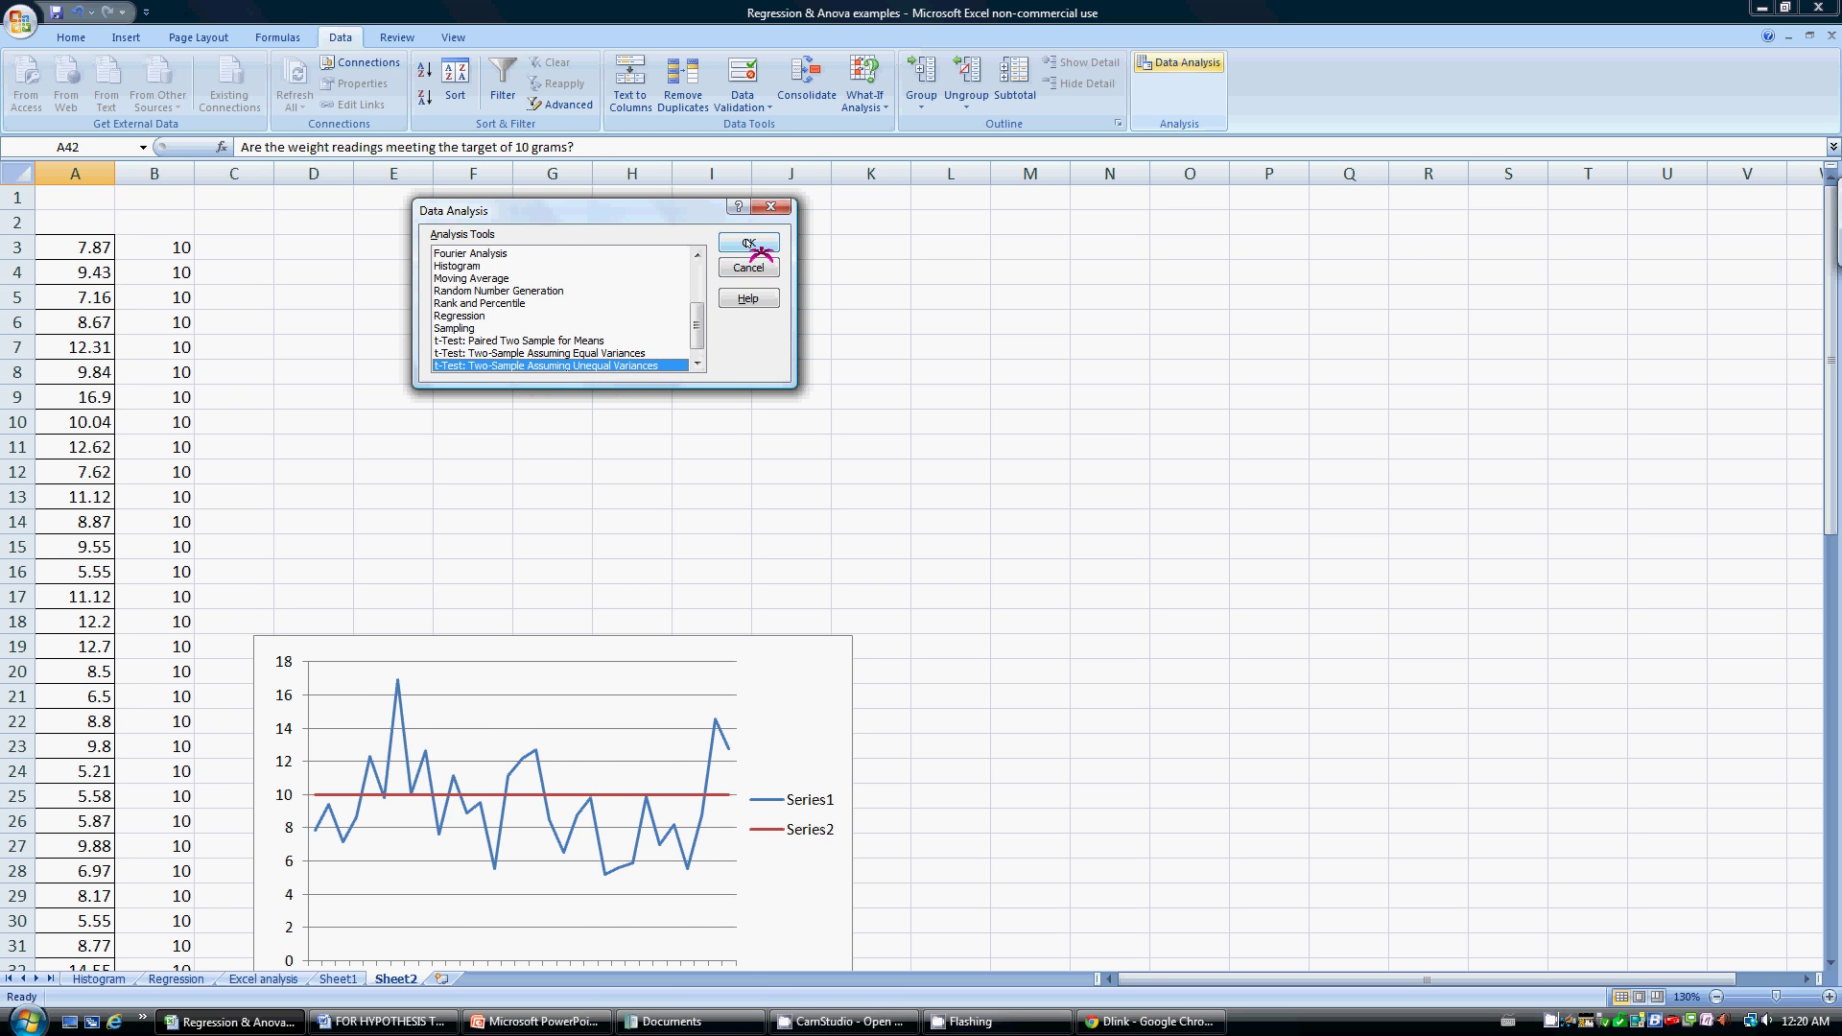
left_click(749, 244)
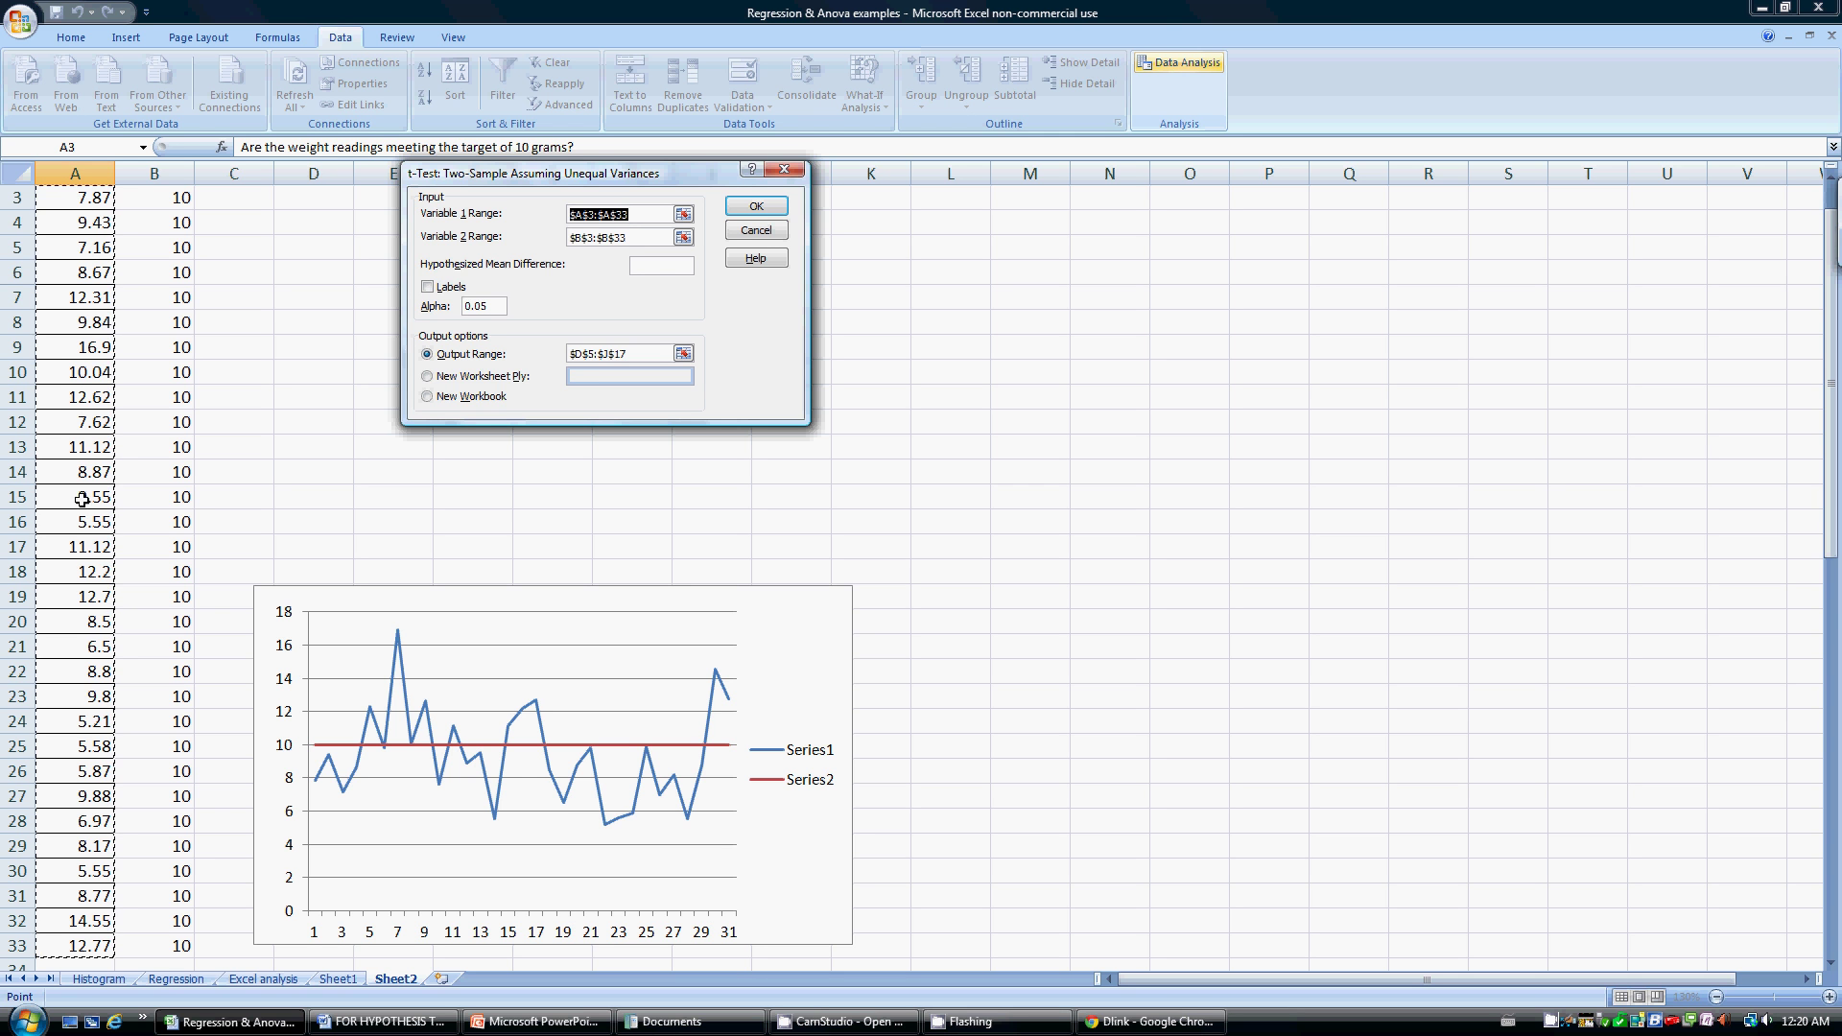
left_click(683, 236)
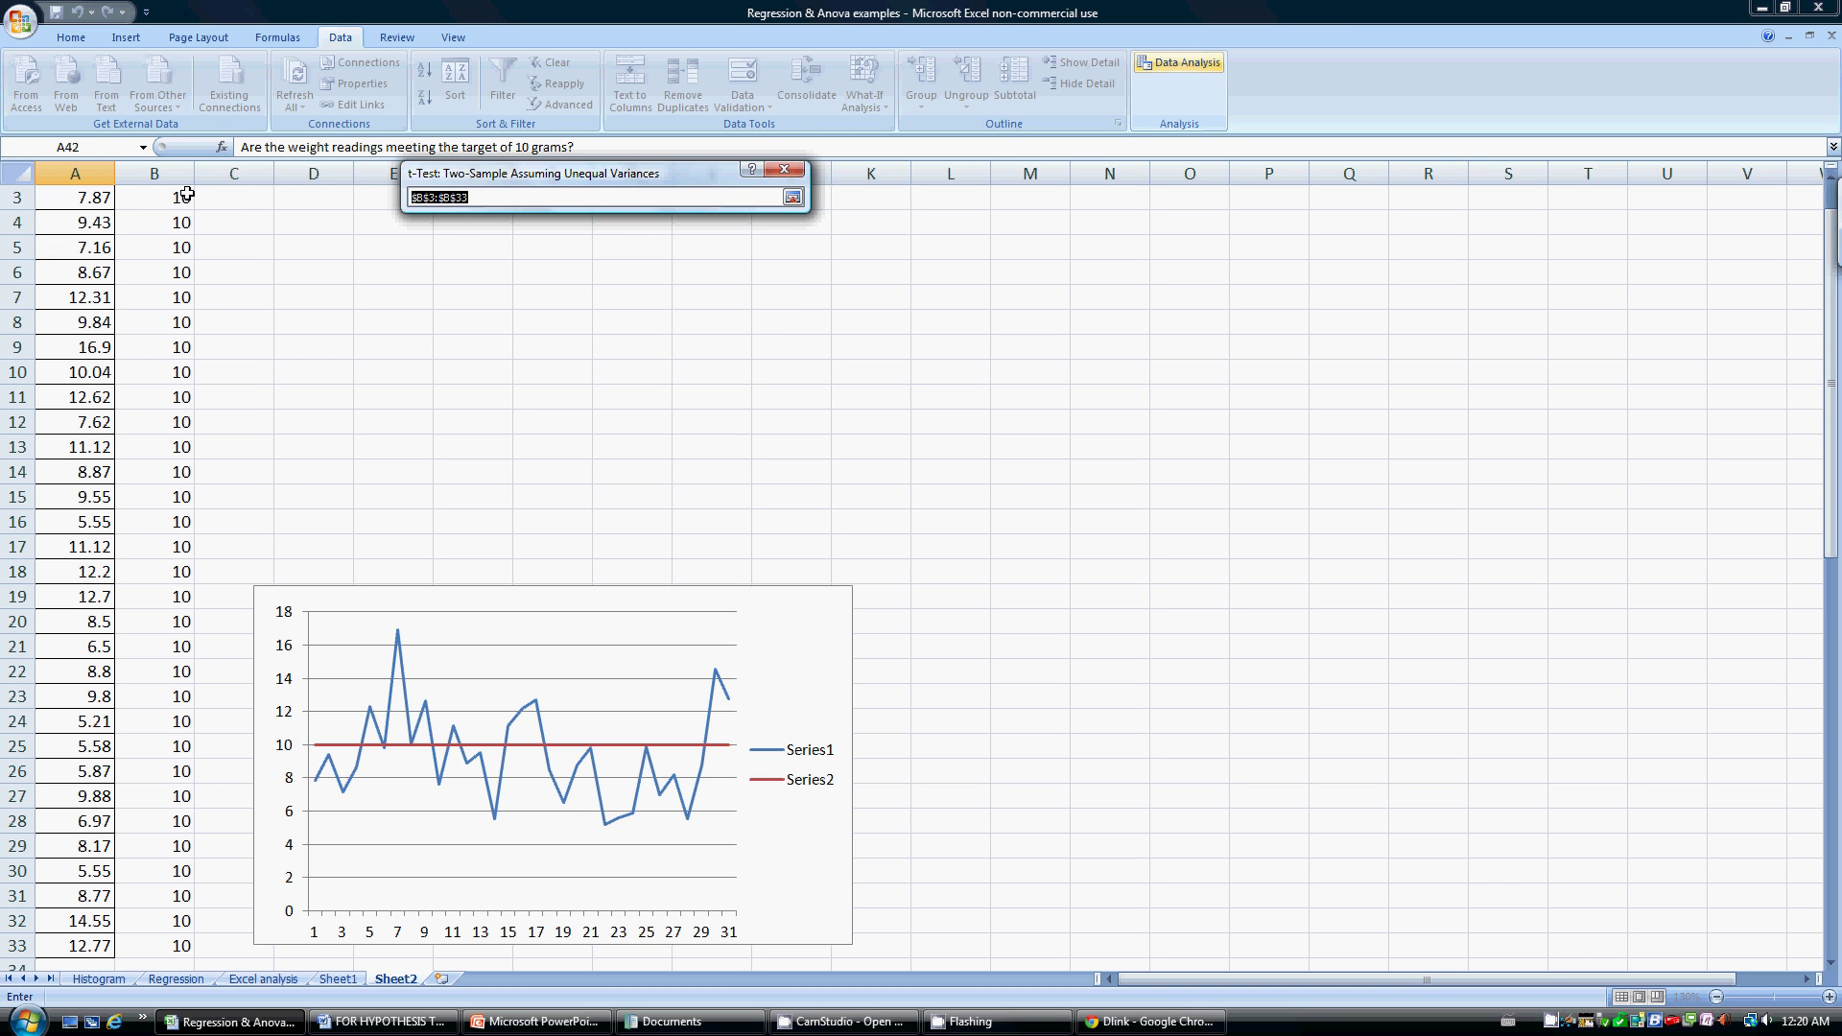
left_click(792, 197)
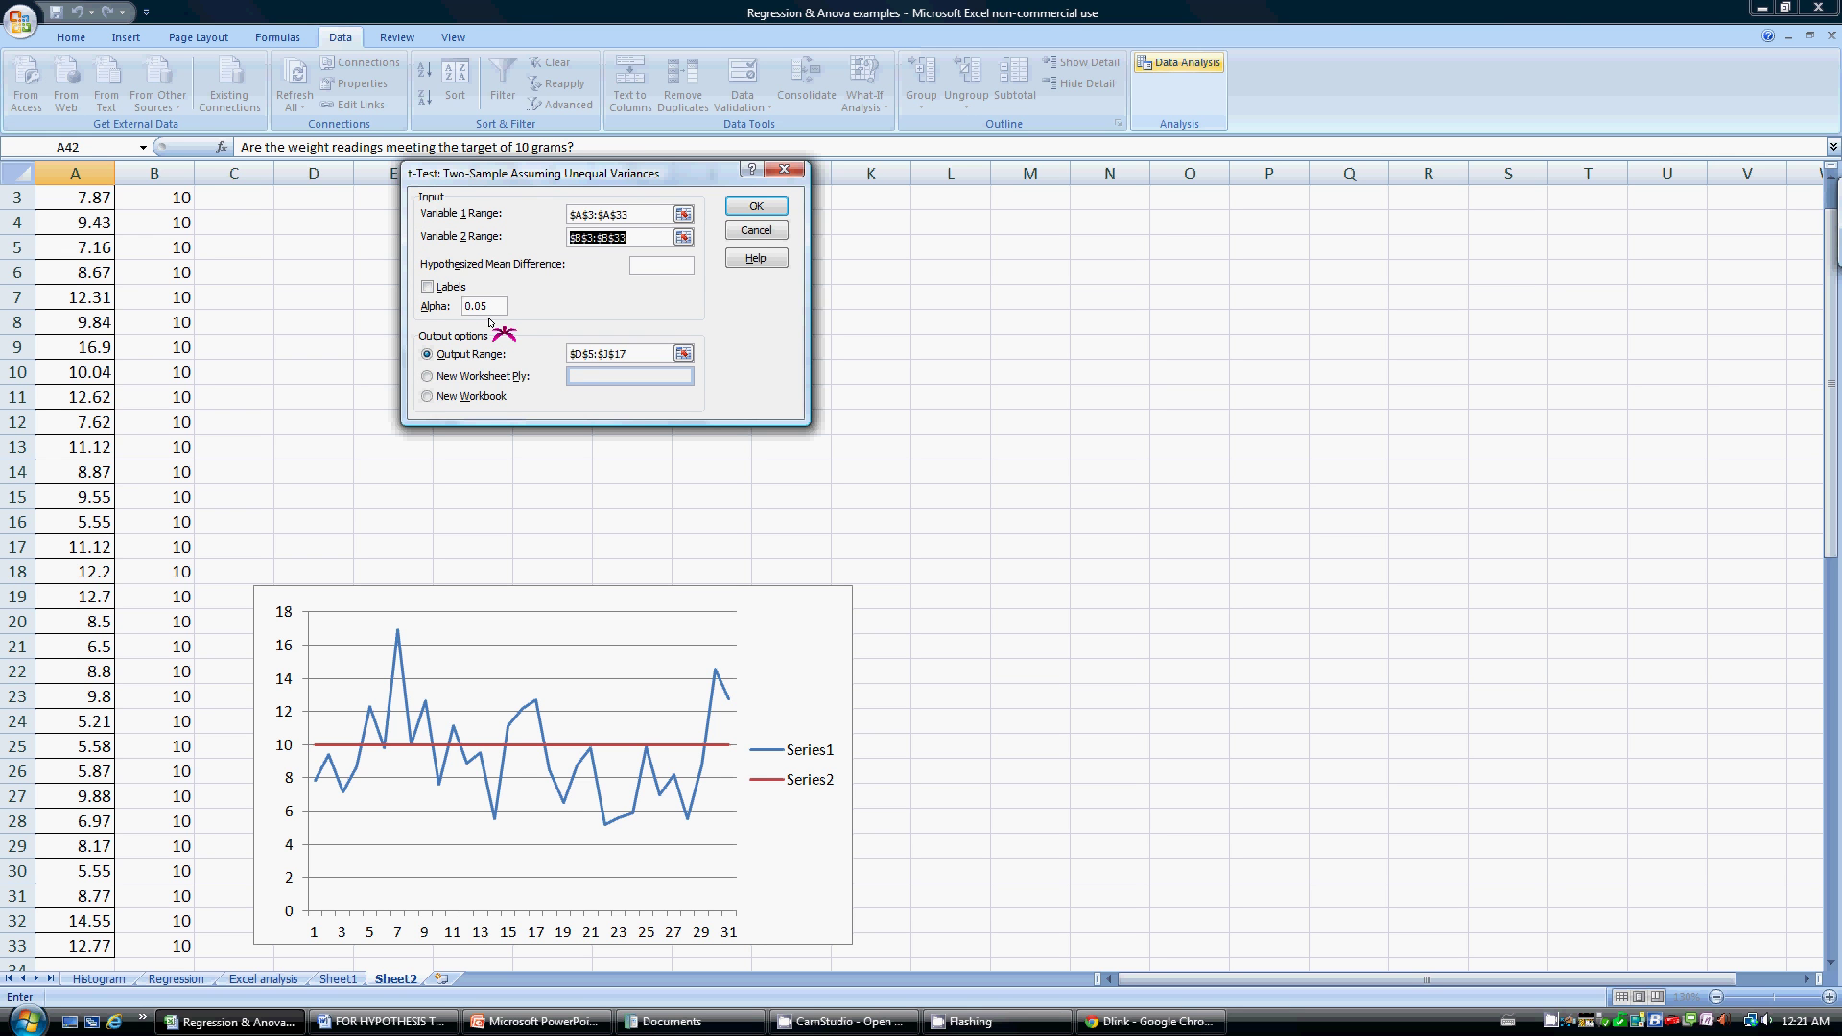
left_click(684, 353)
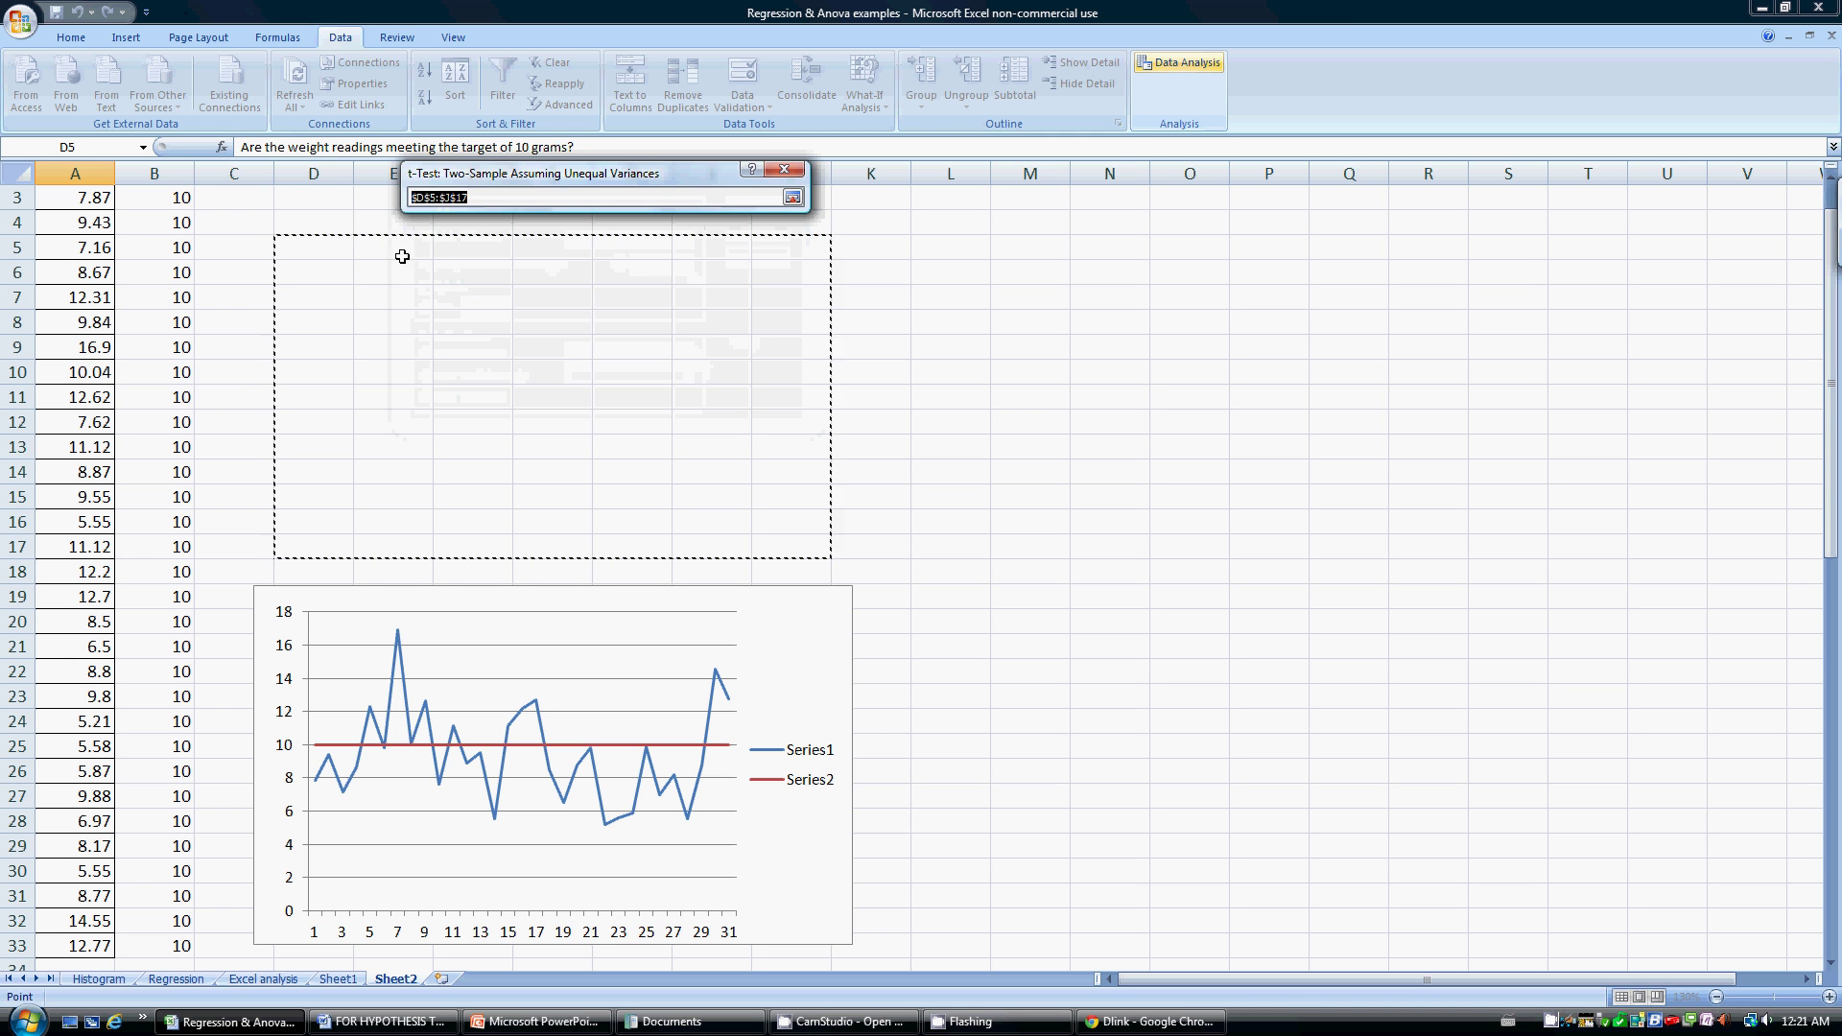
left_click(793, 197)
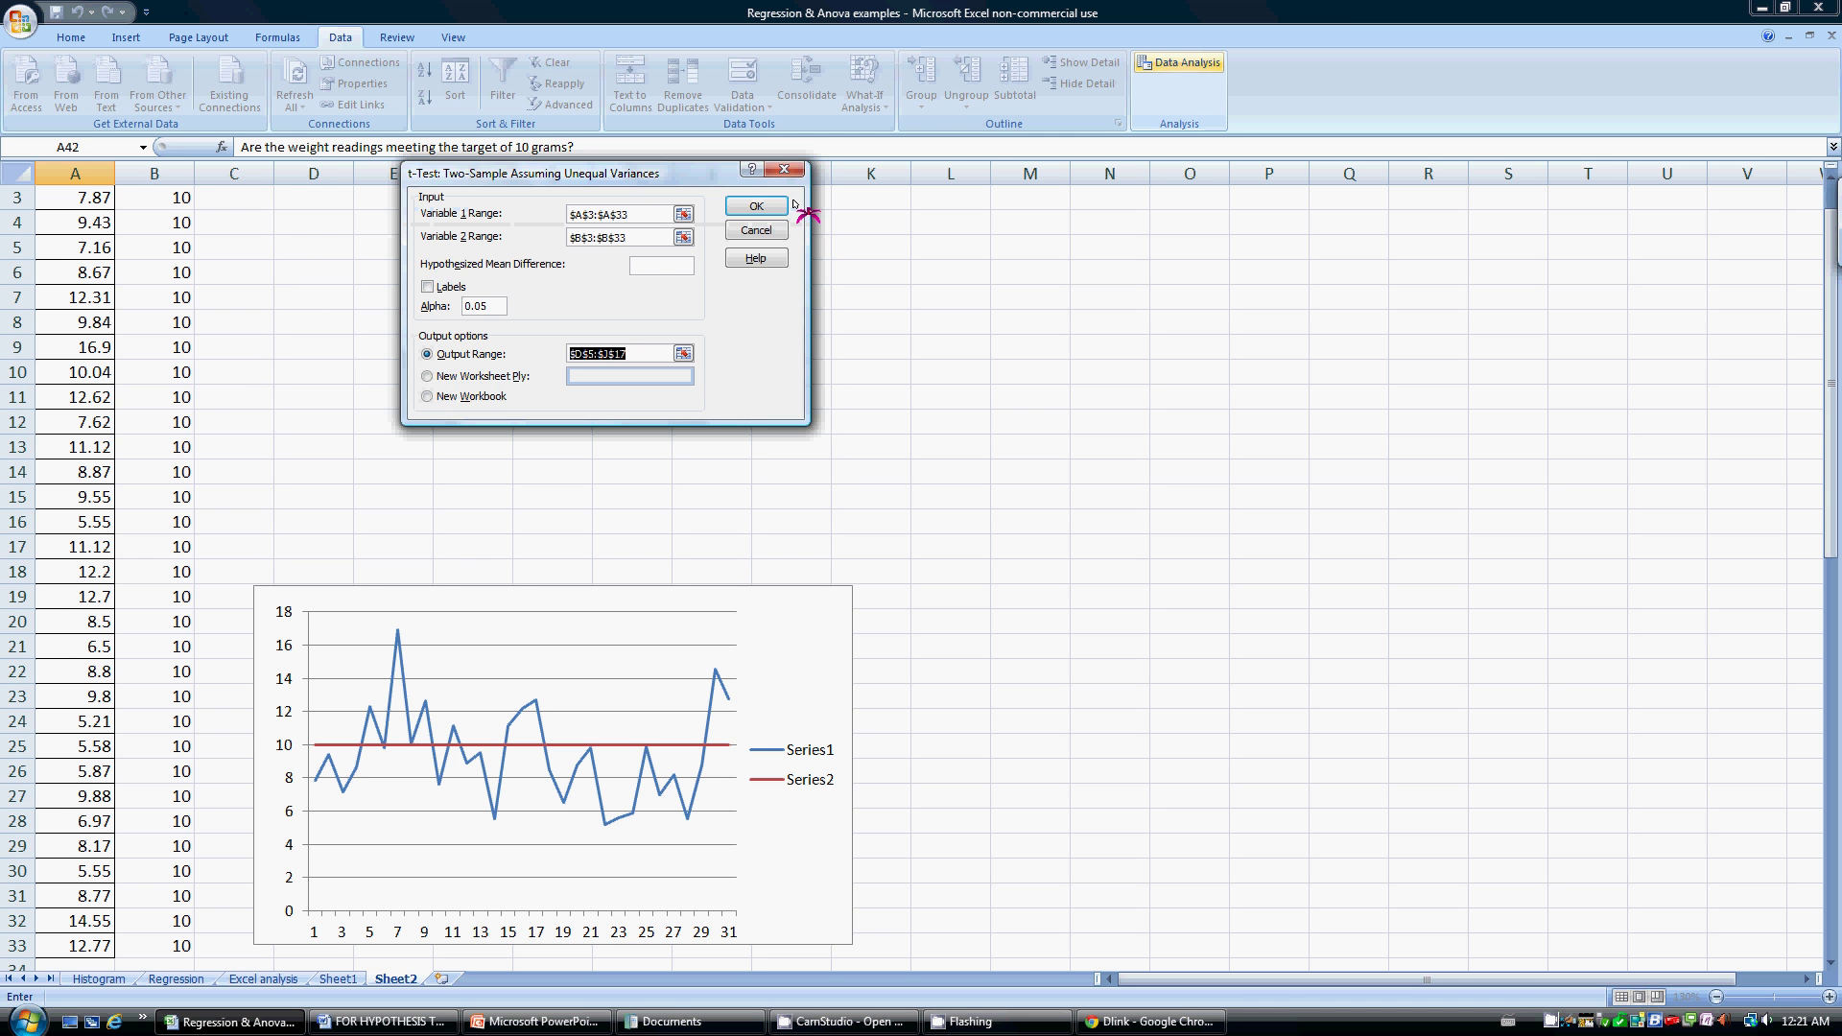
left_click(773, 208)
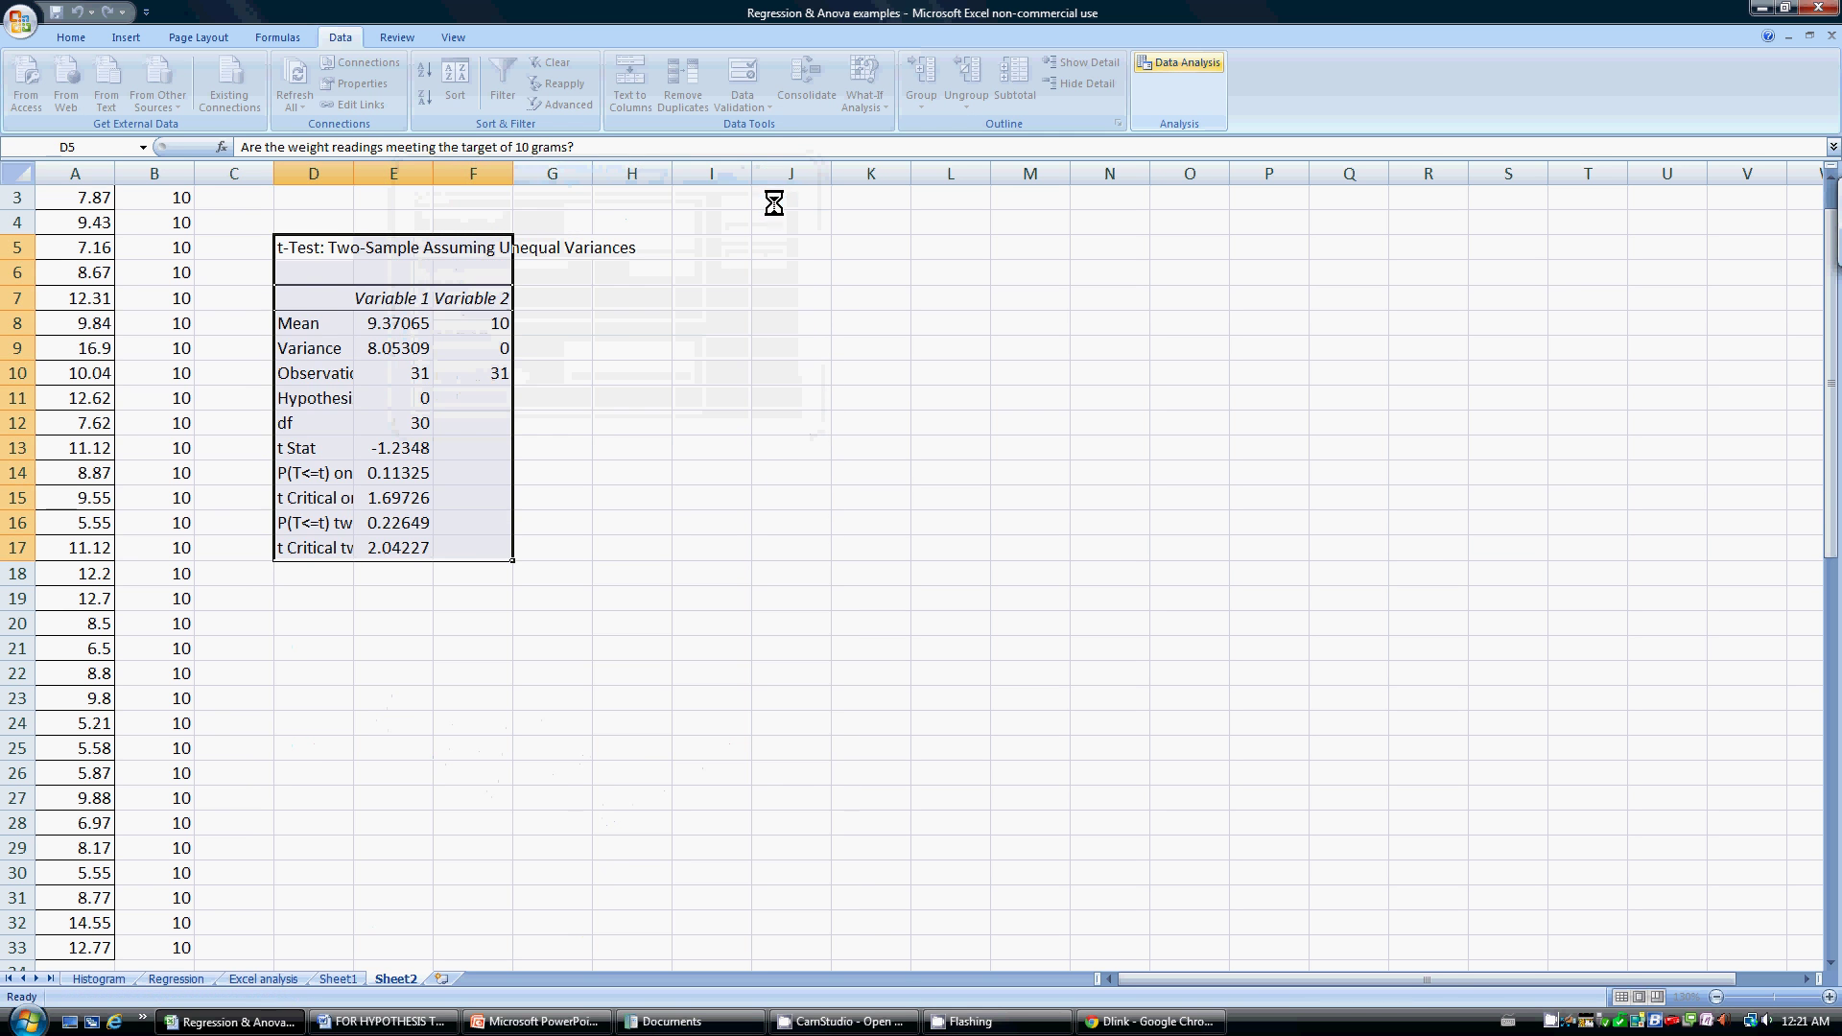
Widen columns D and F so the t-test output is readable, and select the Variable 1 mean
left_click_drag(354, 171, 475, 172)
left_click_drag(631, 172, 720, 172)
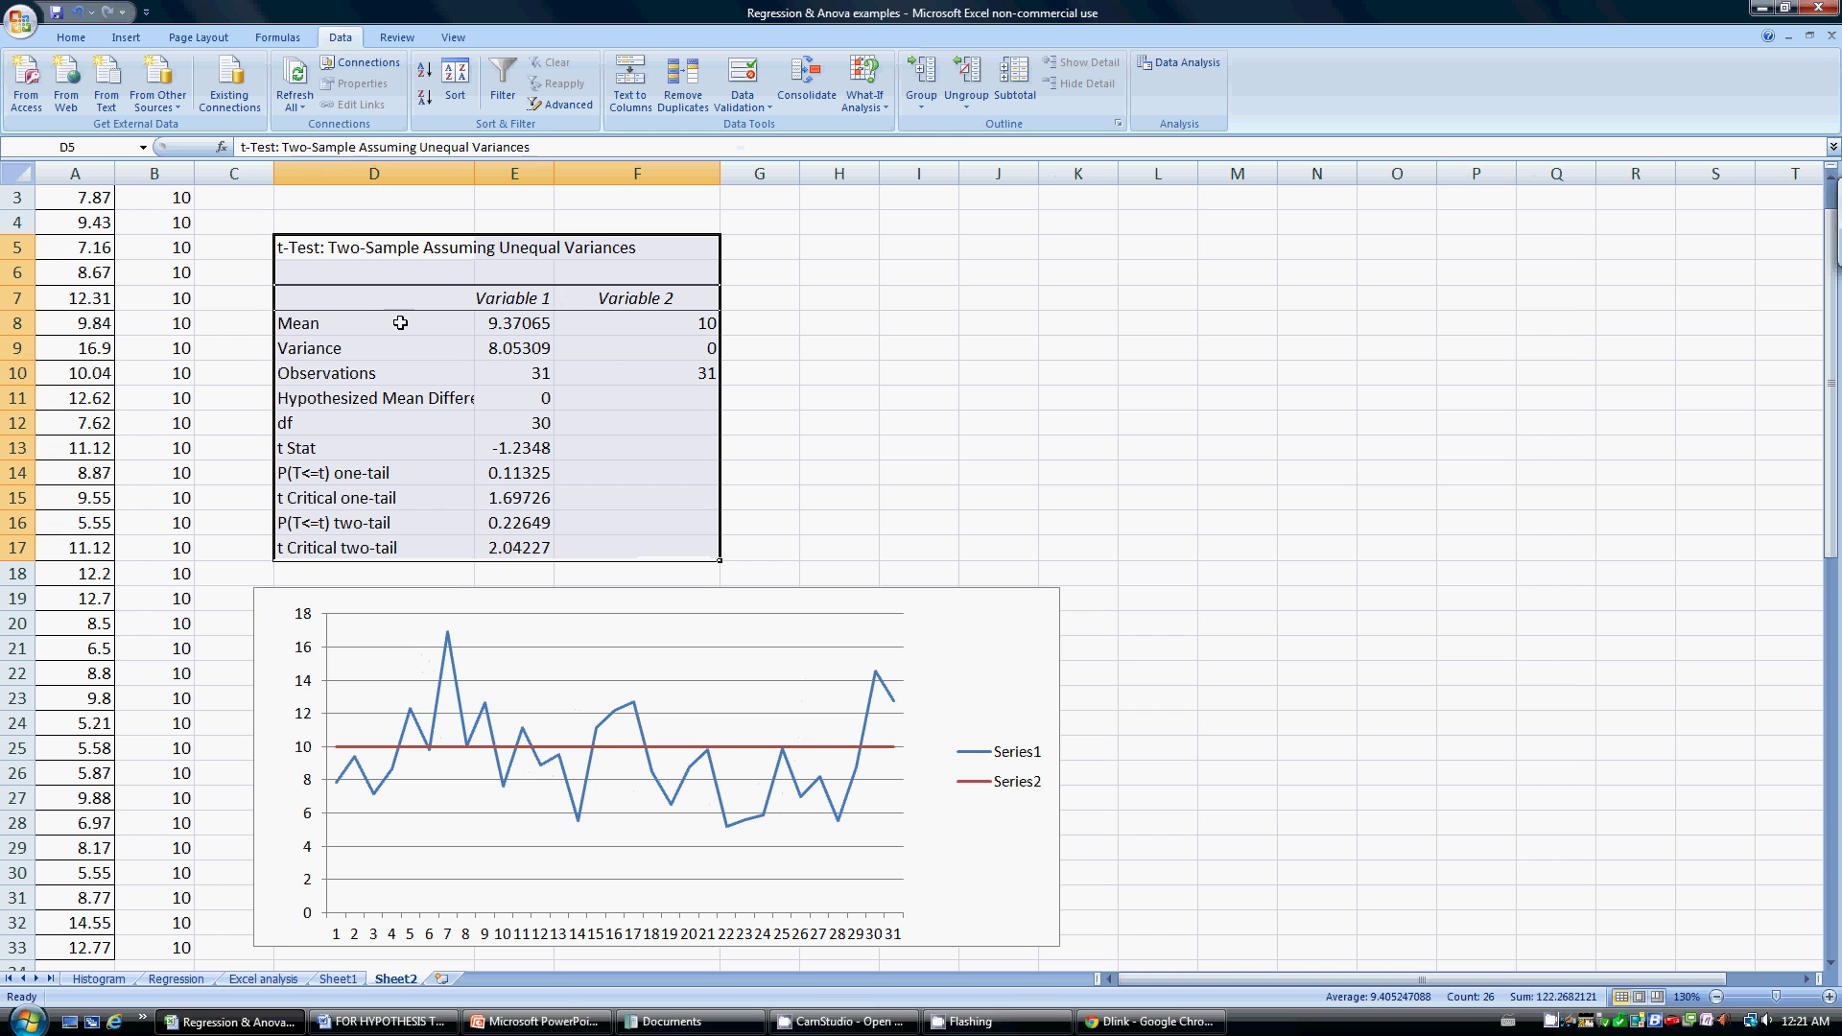
left_click(518, 319)
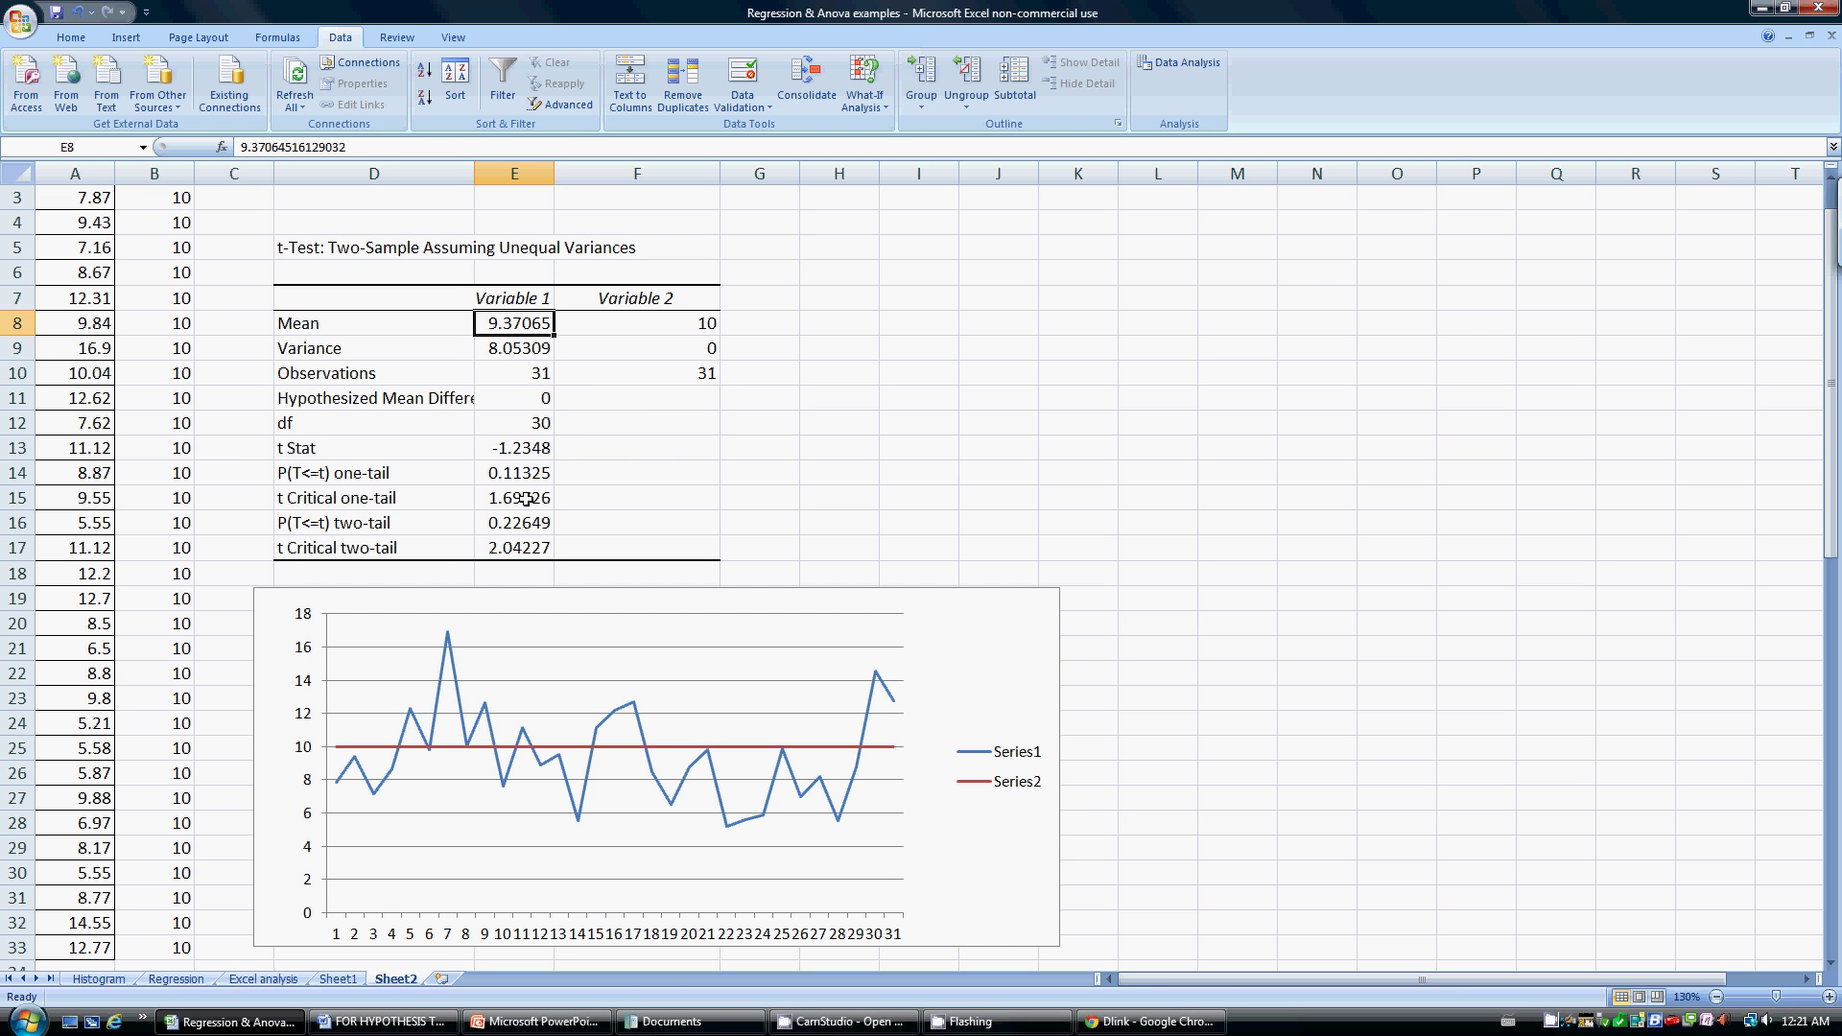
Switch to the hypothesis testing document in Word and review the null and alternate hypothesis statements
left_click(379, 1022)
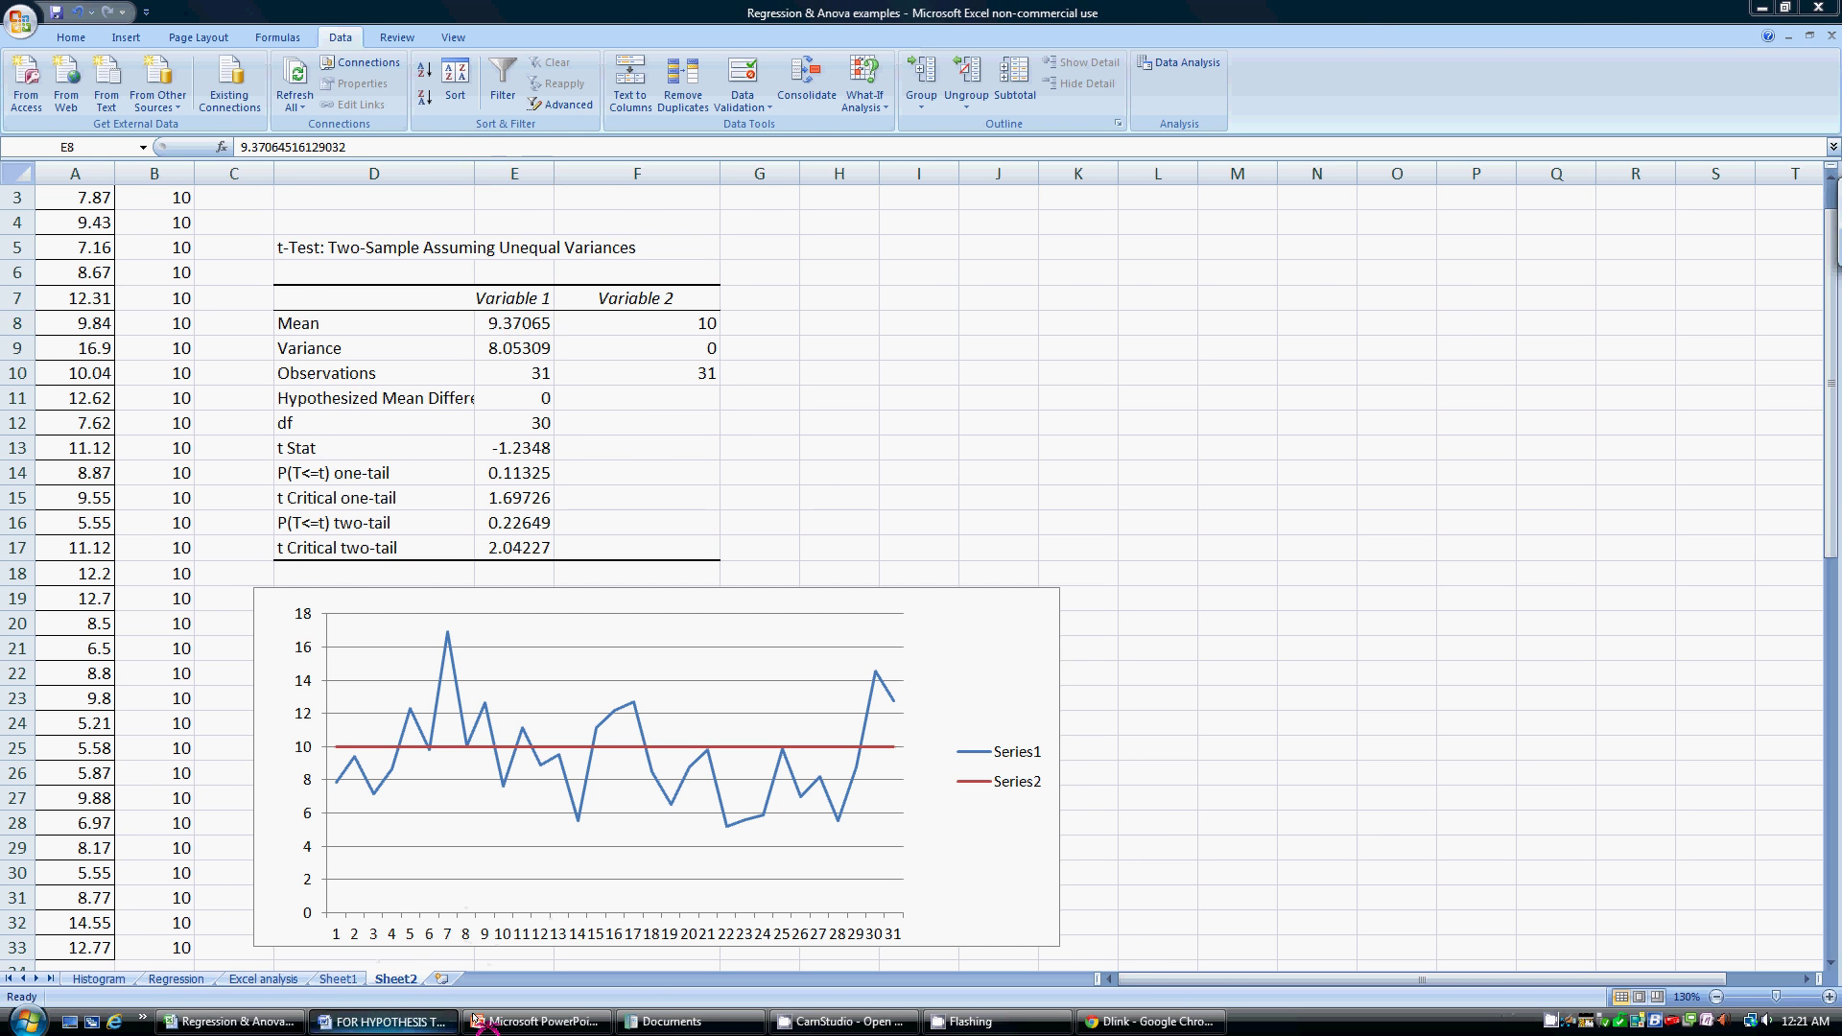
scroll(979, 559, "down", 1)
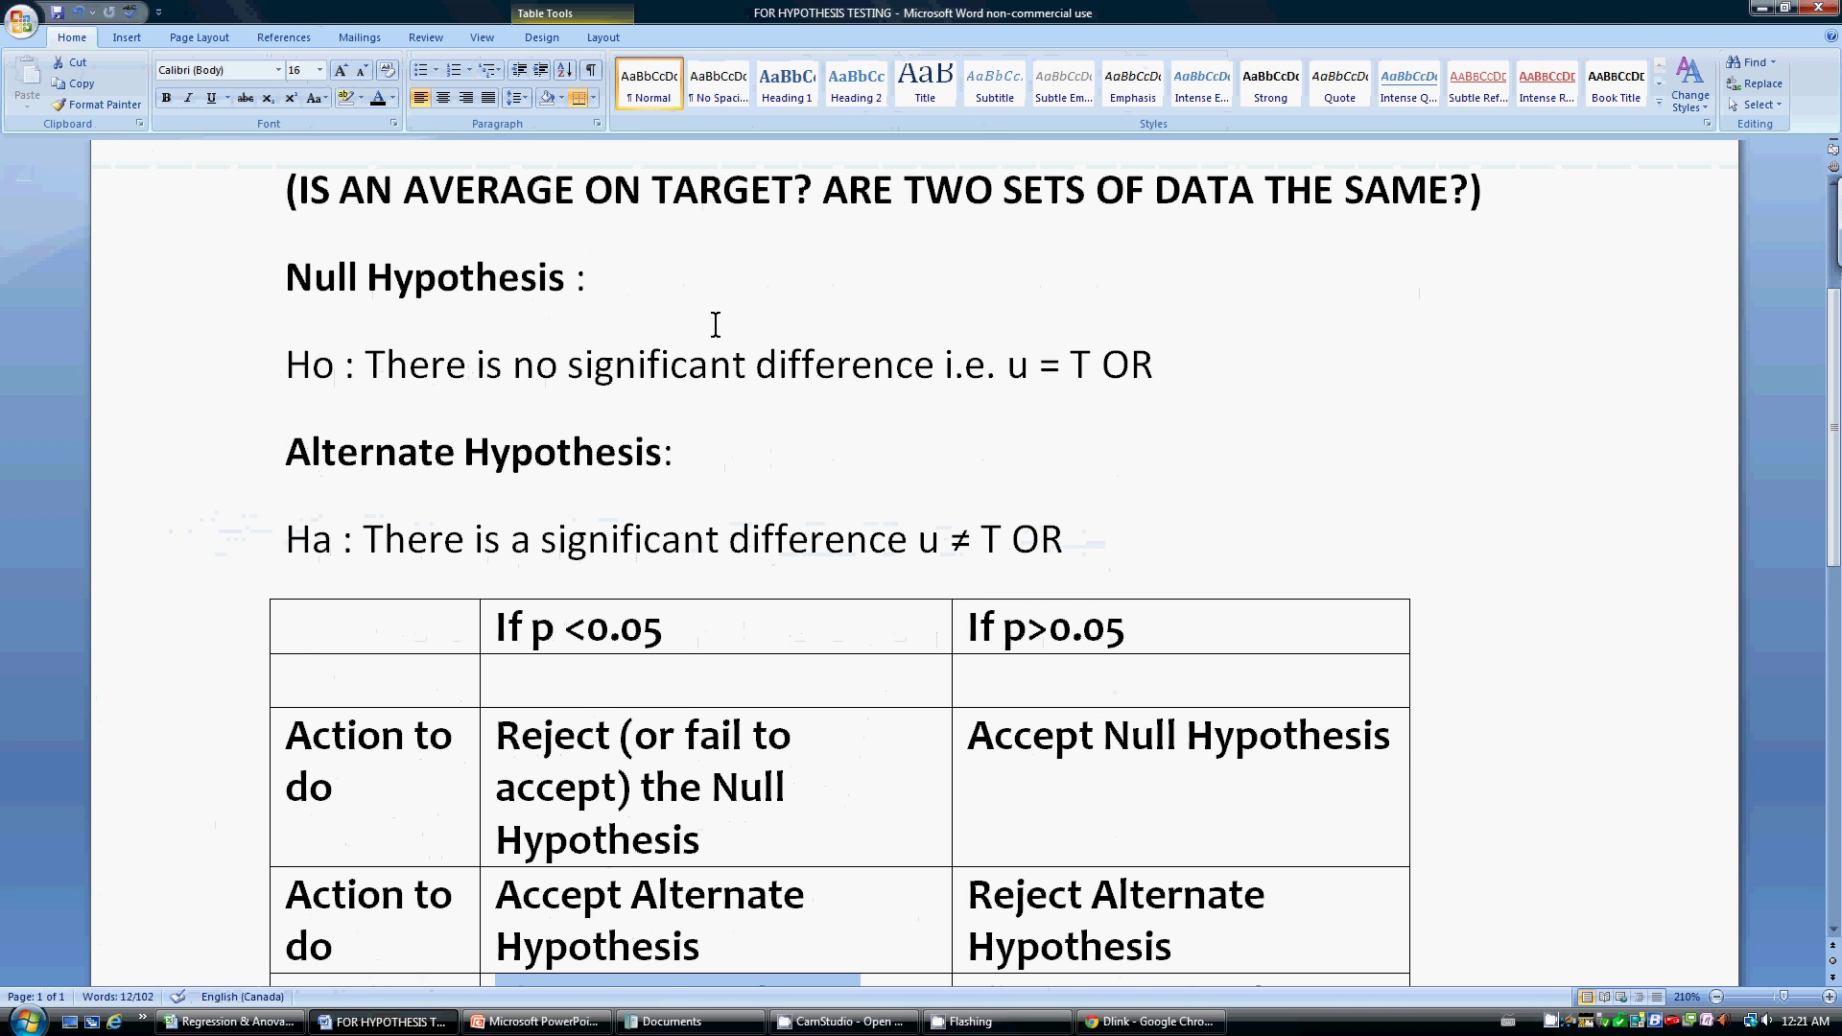
scroll(713, 372, "up", 1)
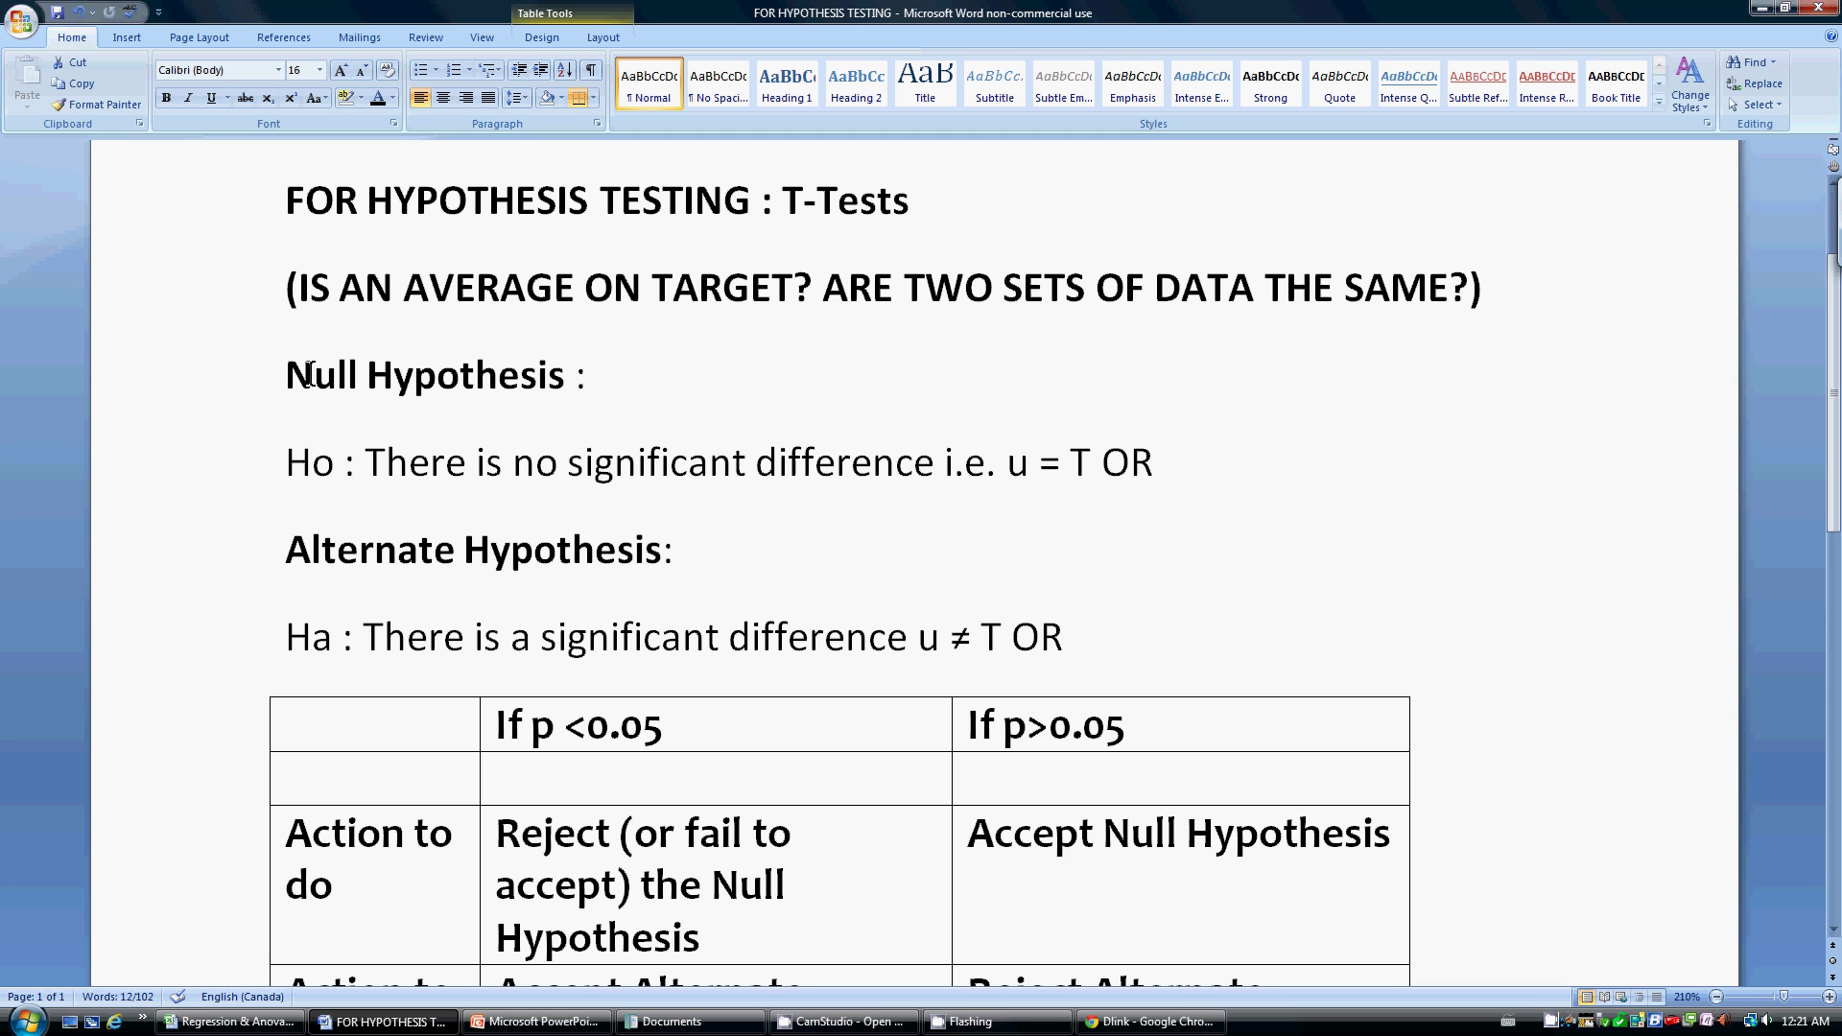
left_click_drag(363, 470, 1023, 470)
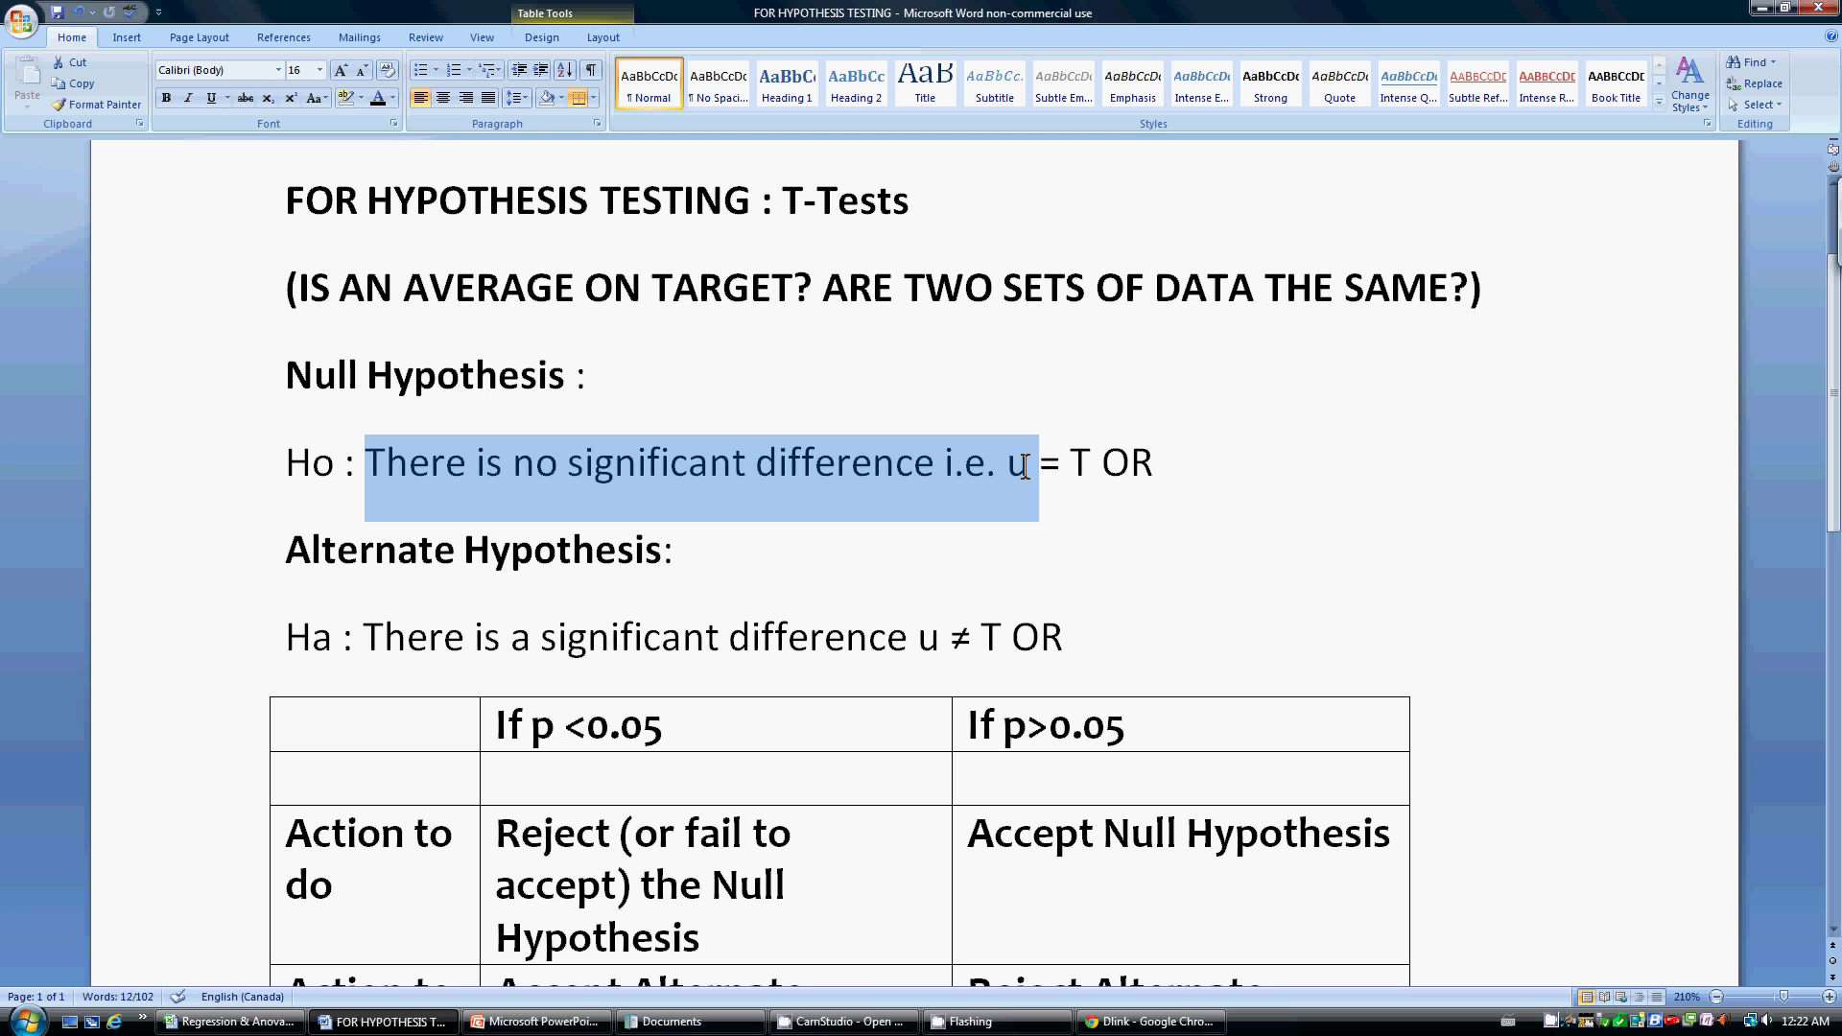
left_click(1082, 463)
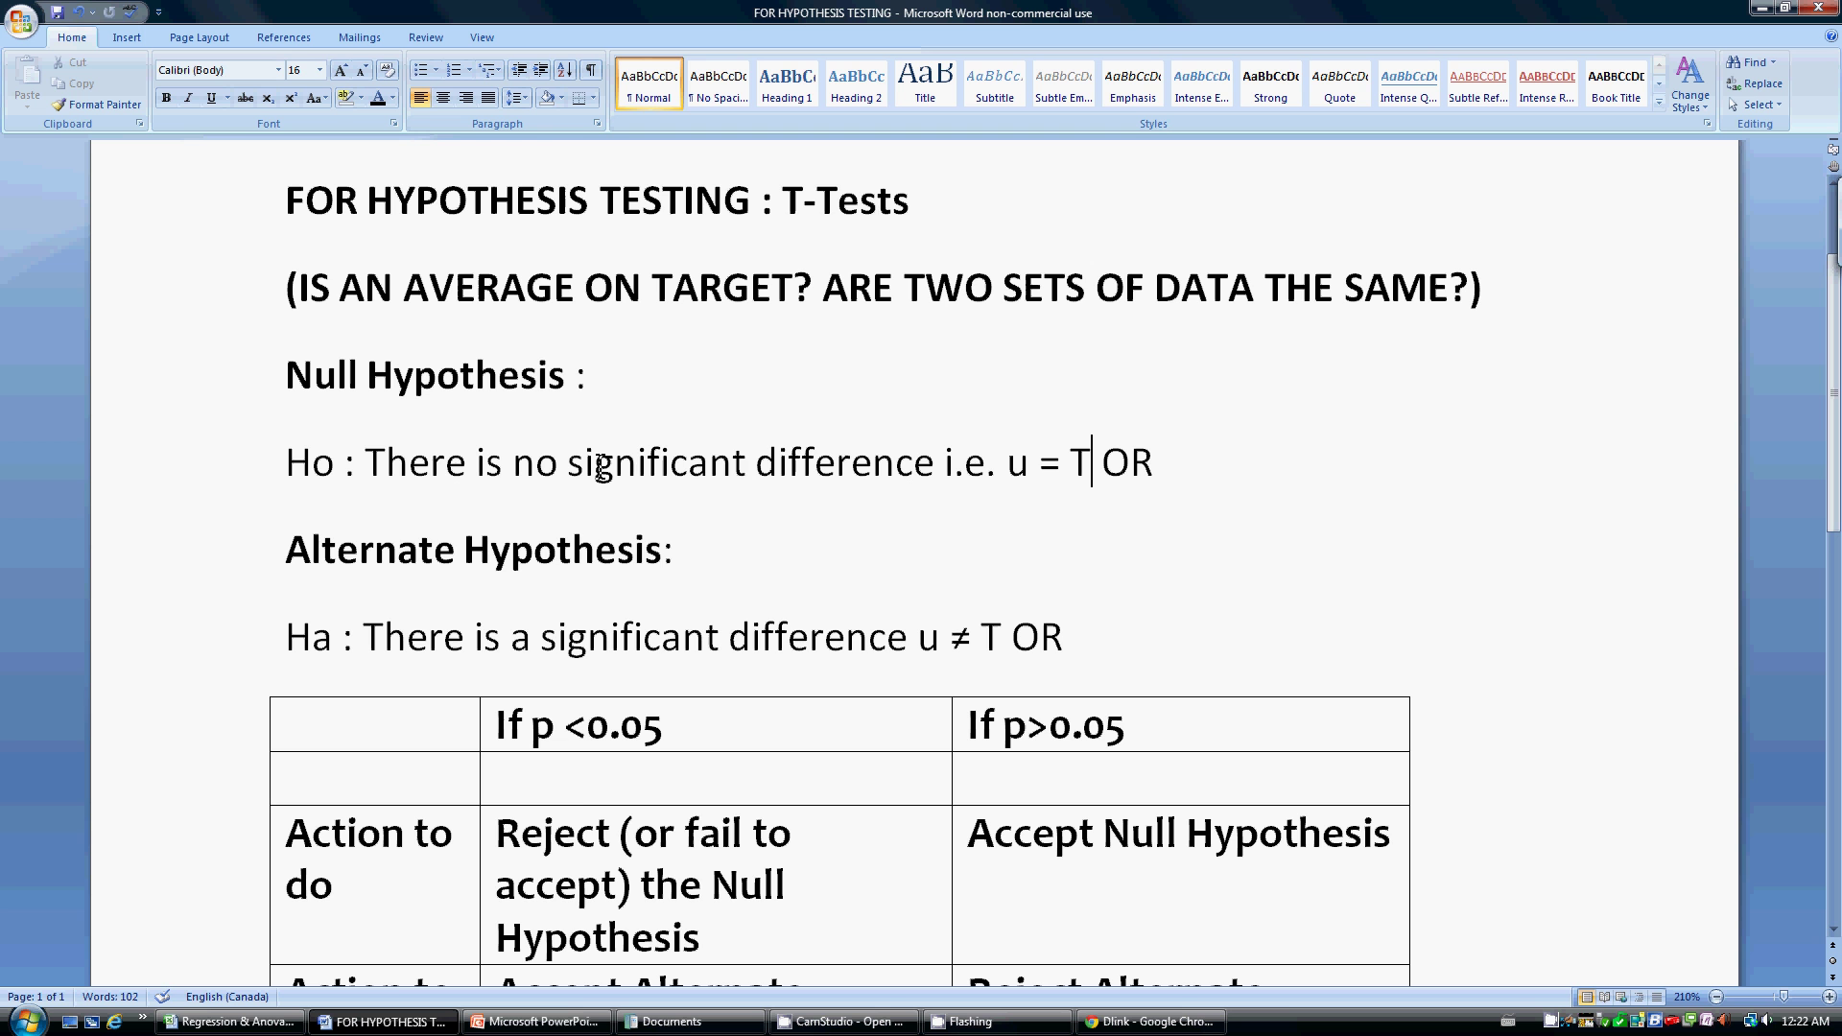
left_click(428, 636)
scroll(442, 590, "down", 2)
left_click_drag(420, 451, 939, 451)
left_click_drag(938, 449, 1052, 449)
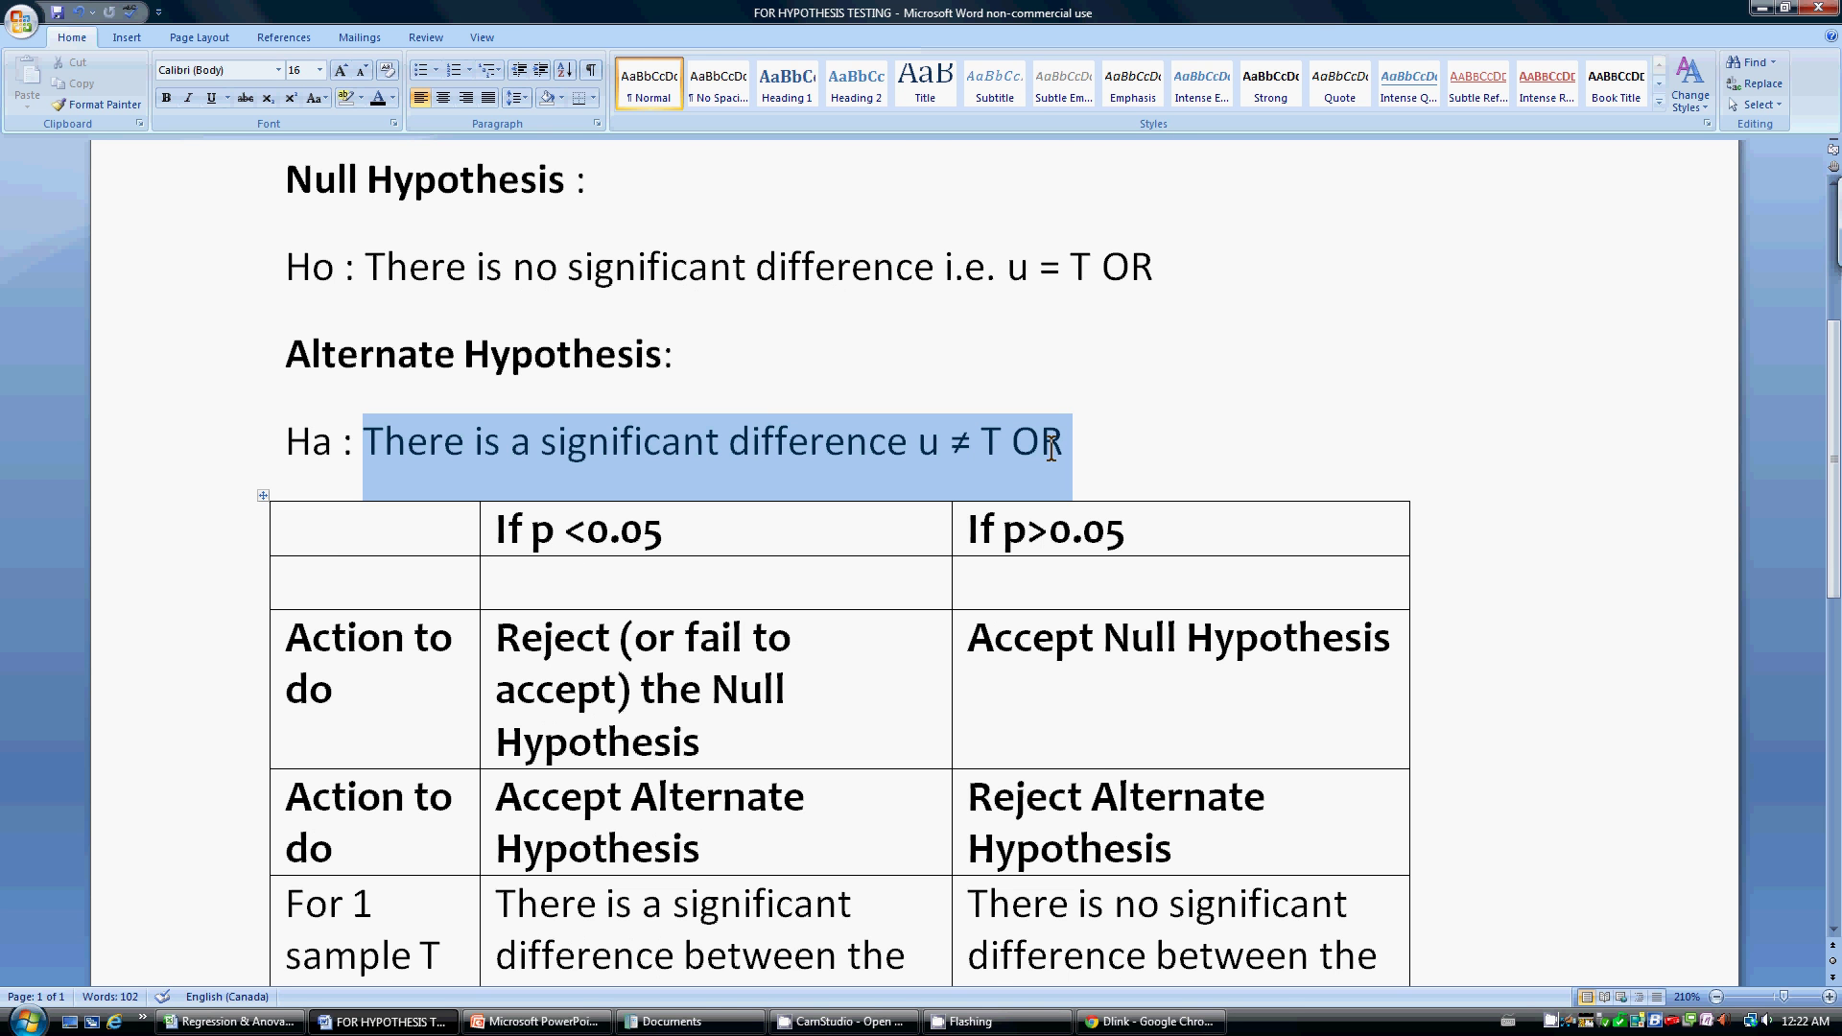
Examine the decision table's p <0.05 and p>0.05 columns in the hypothesis testing document
left_click(610, 530)
scroll(695, 509, "down", 1)
scroll(694, 508, "down", 2)
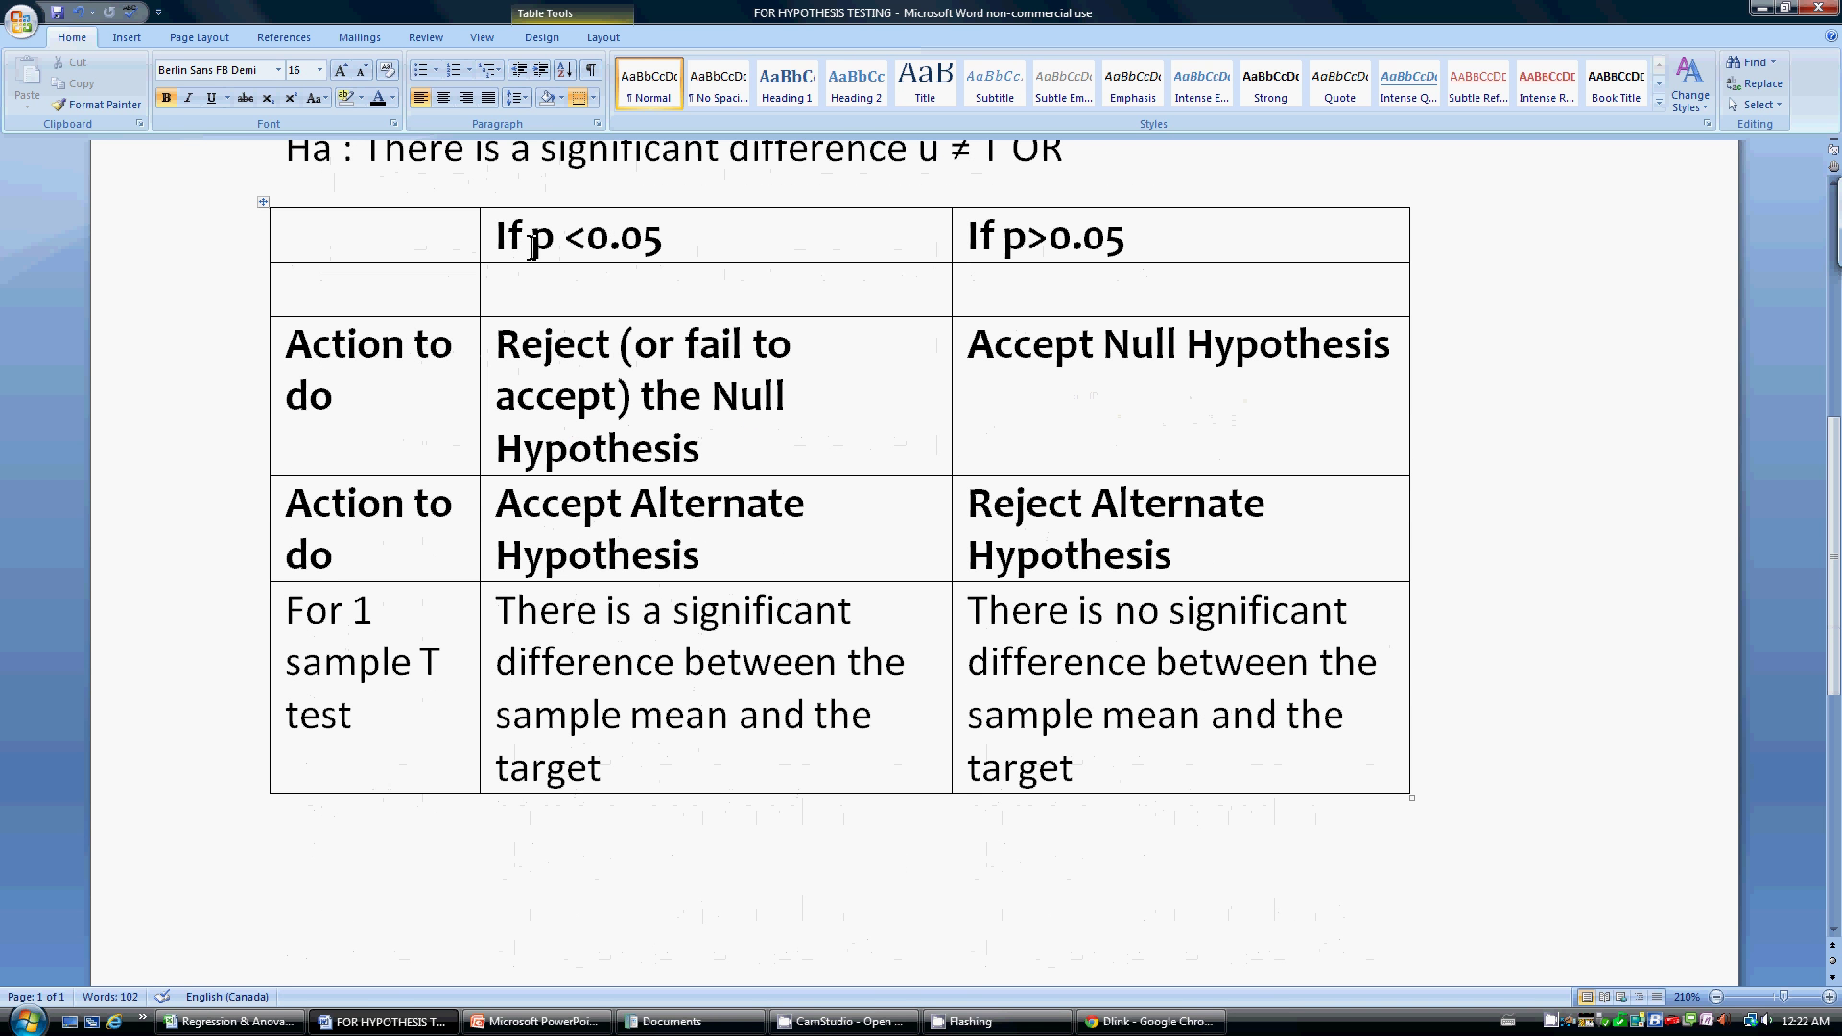
left_click_drag(498, 236, 715, 245)
left_click_drag(963, 235, 1166, 247)
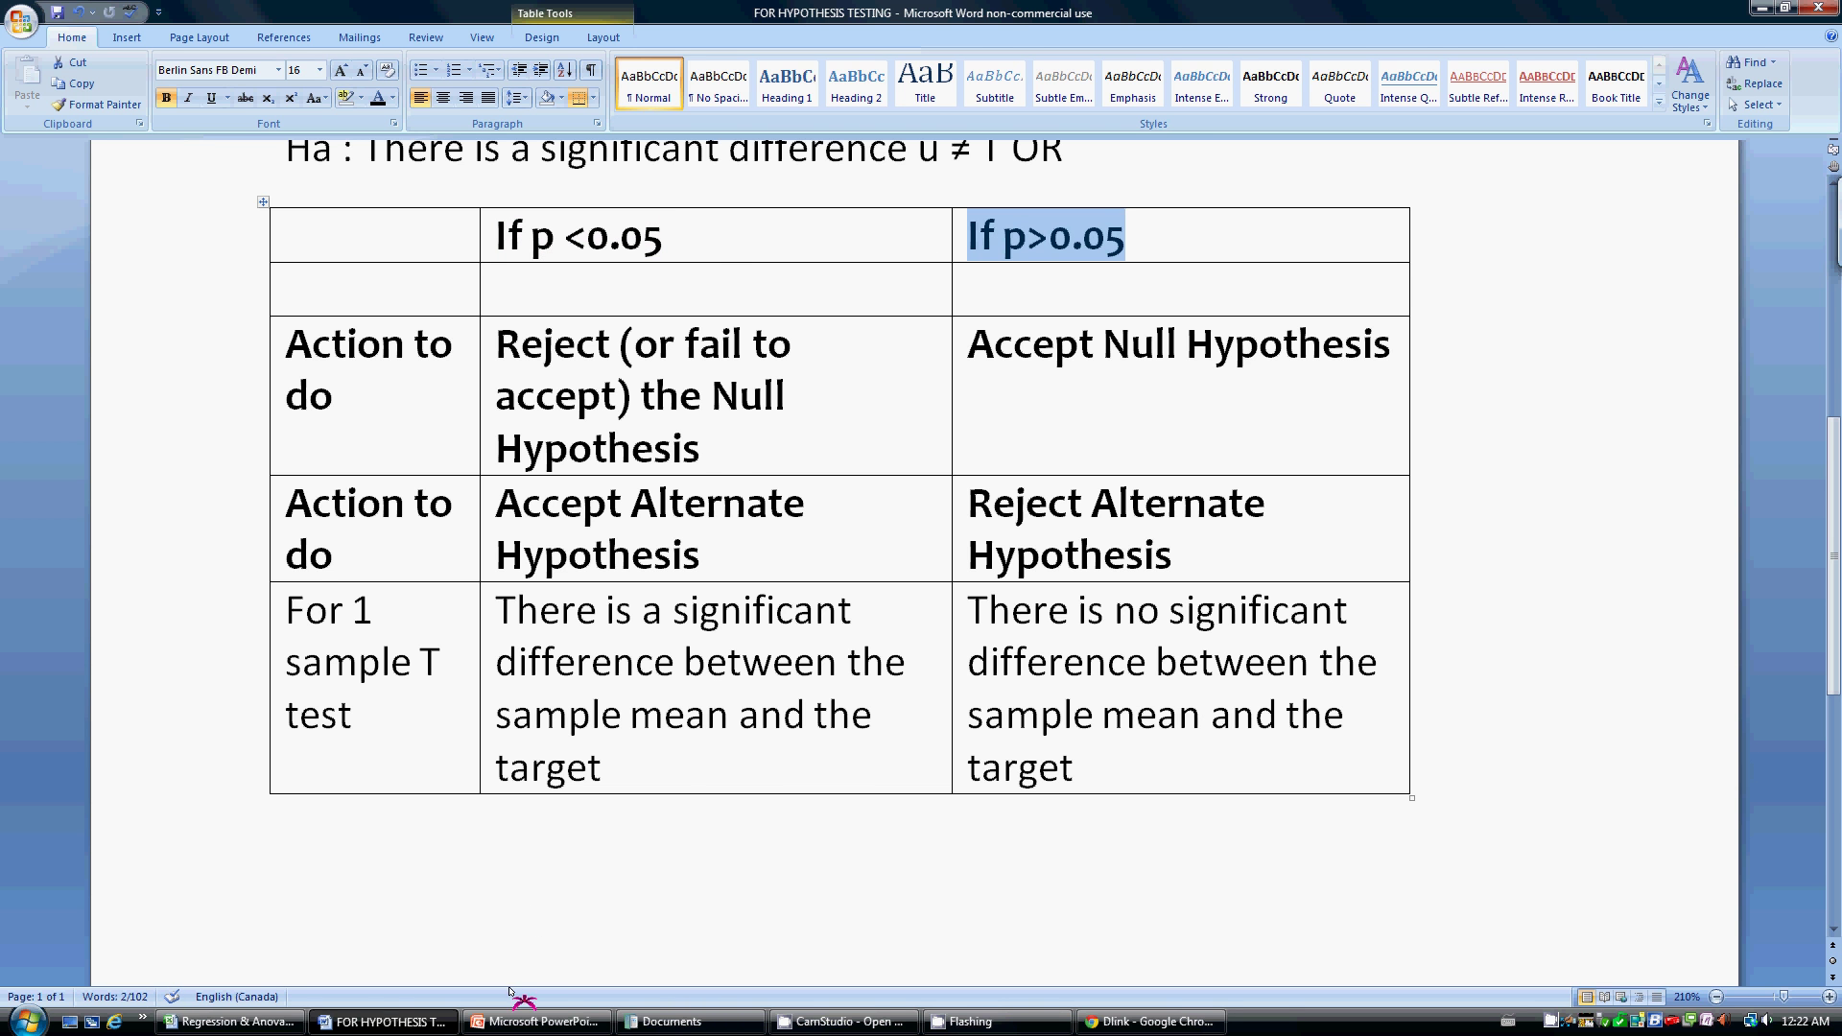
Switch to the Regression & Anova examples workbook in Excel and check the one-tail and two-tail p-values in the t-test output
left_click(230, 1021)
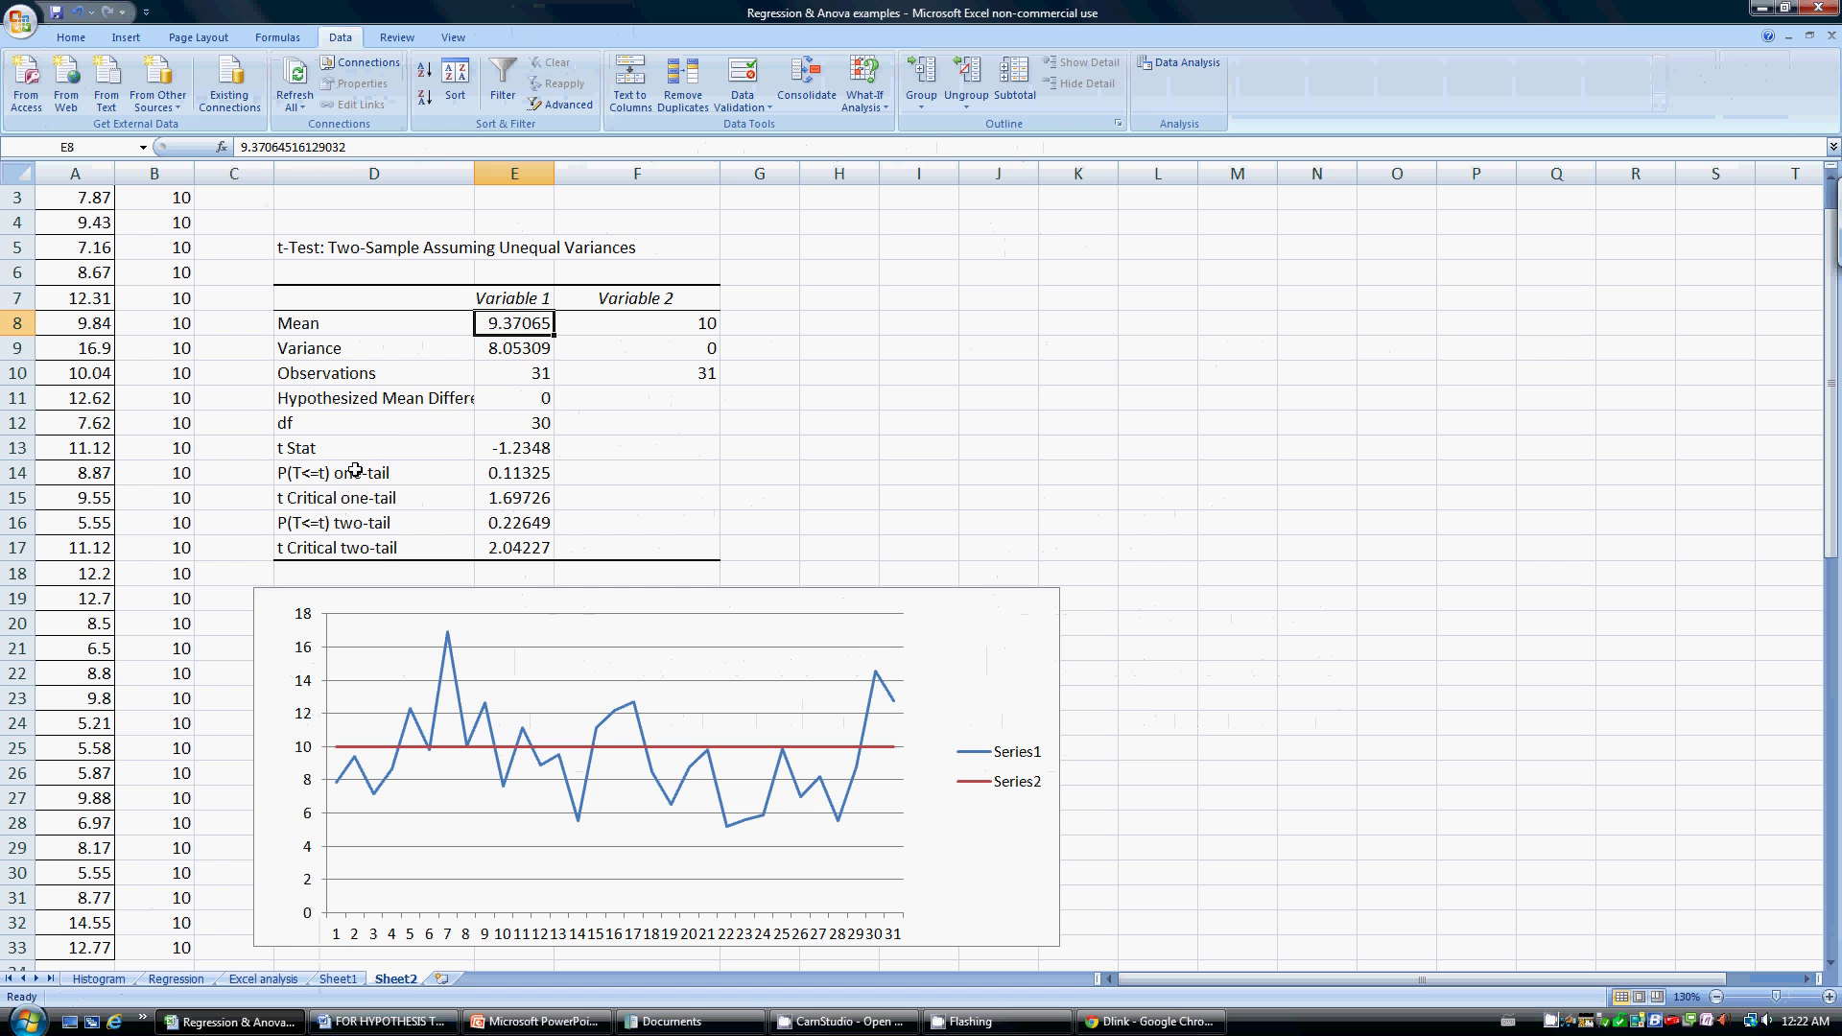
left_click(331, 474)
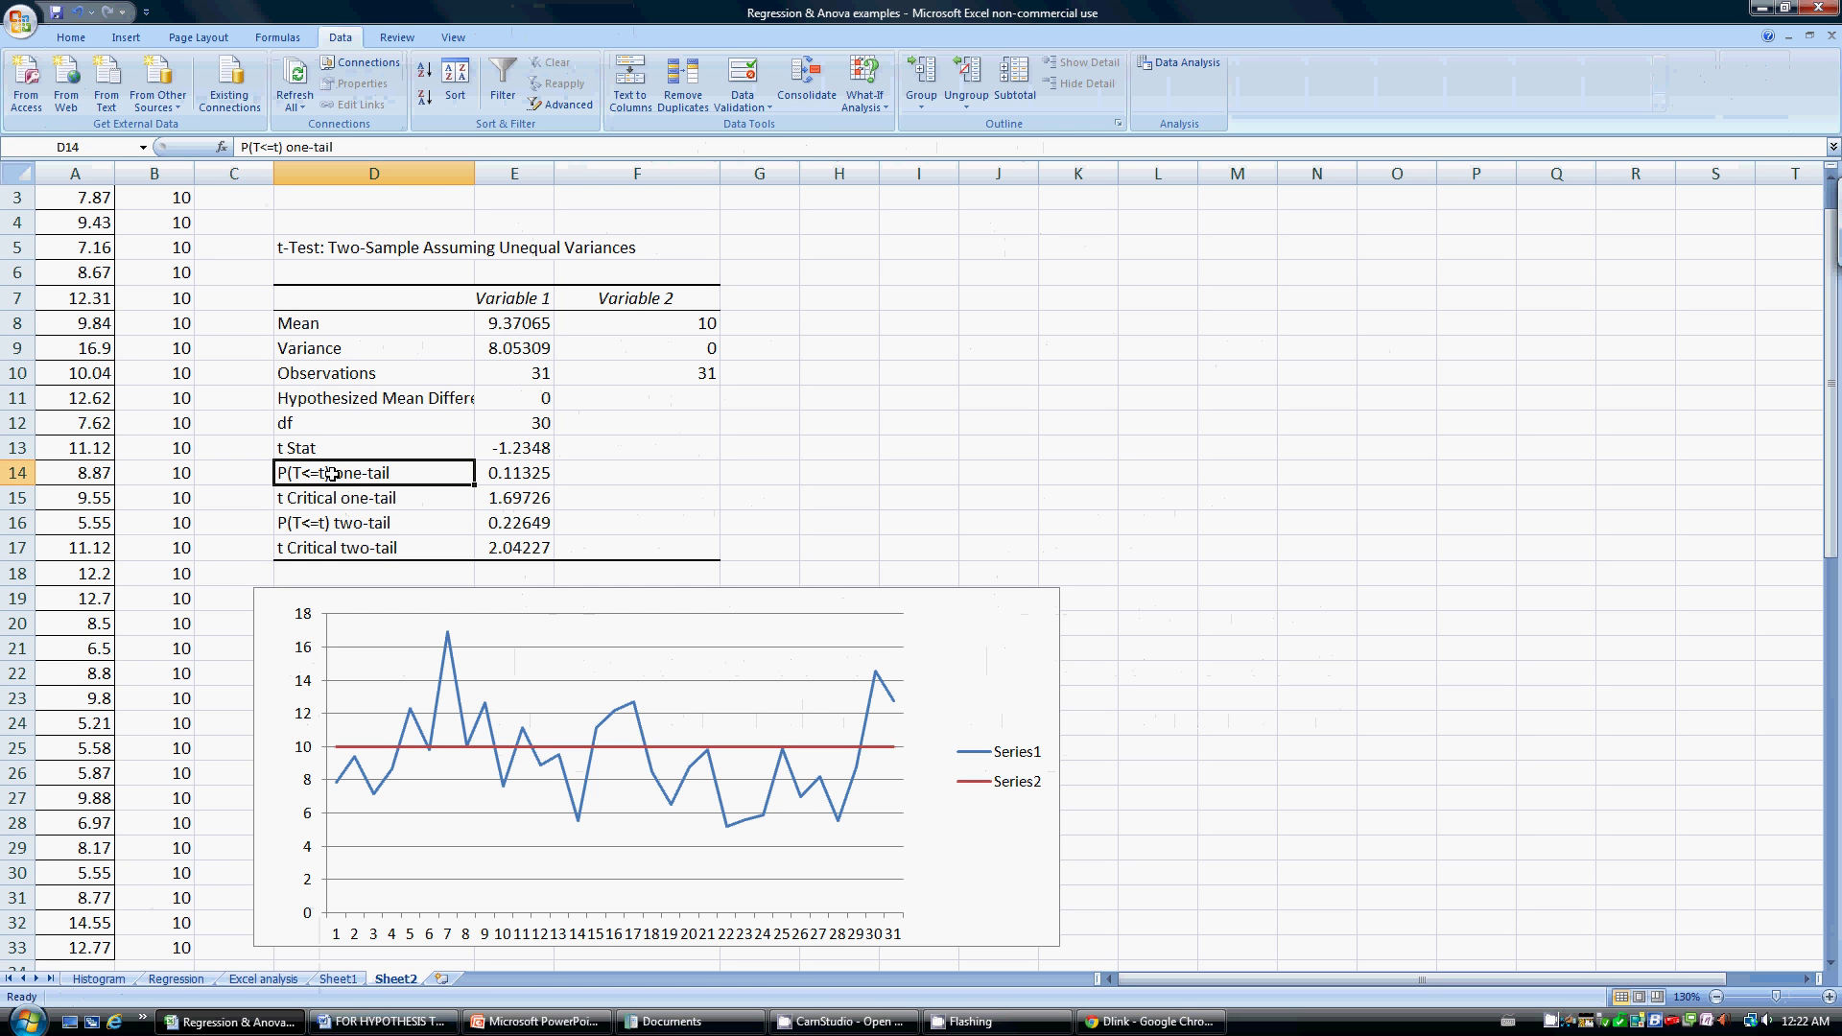
left_click(365, 526)
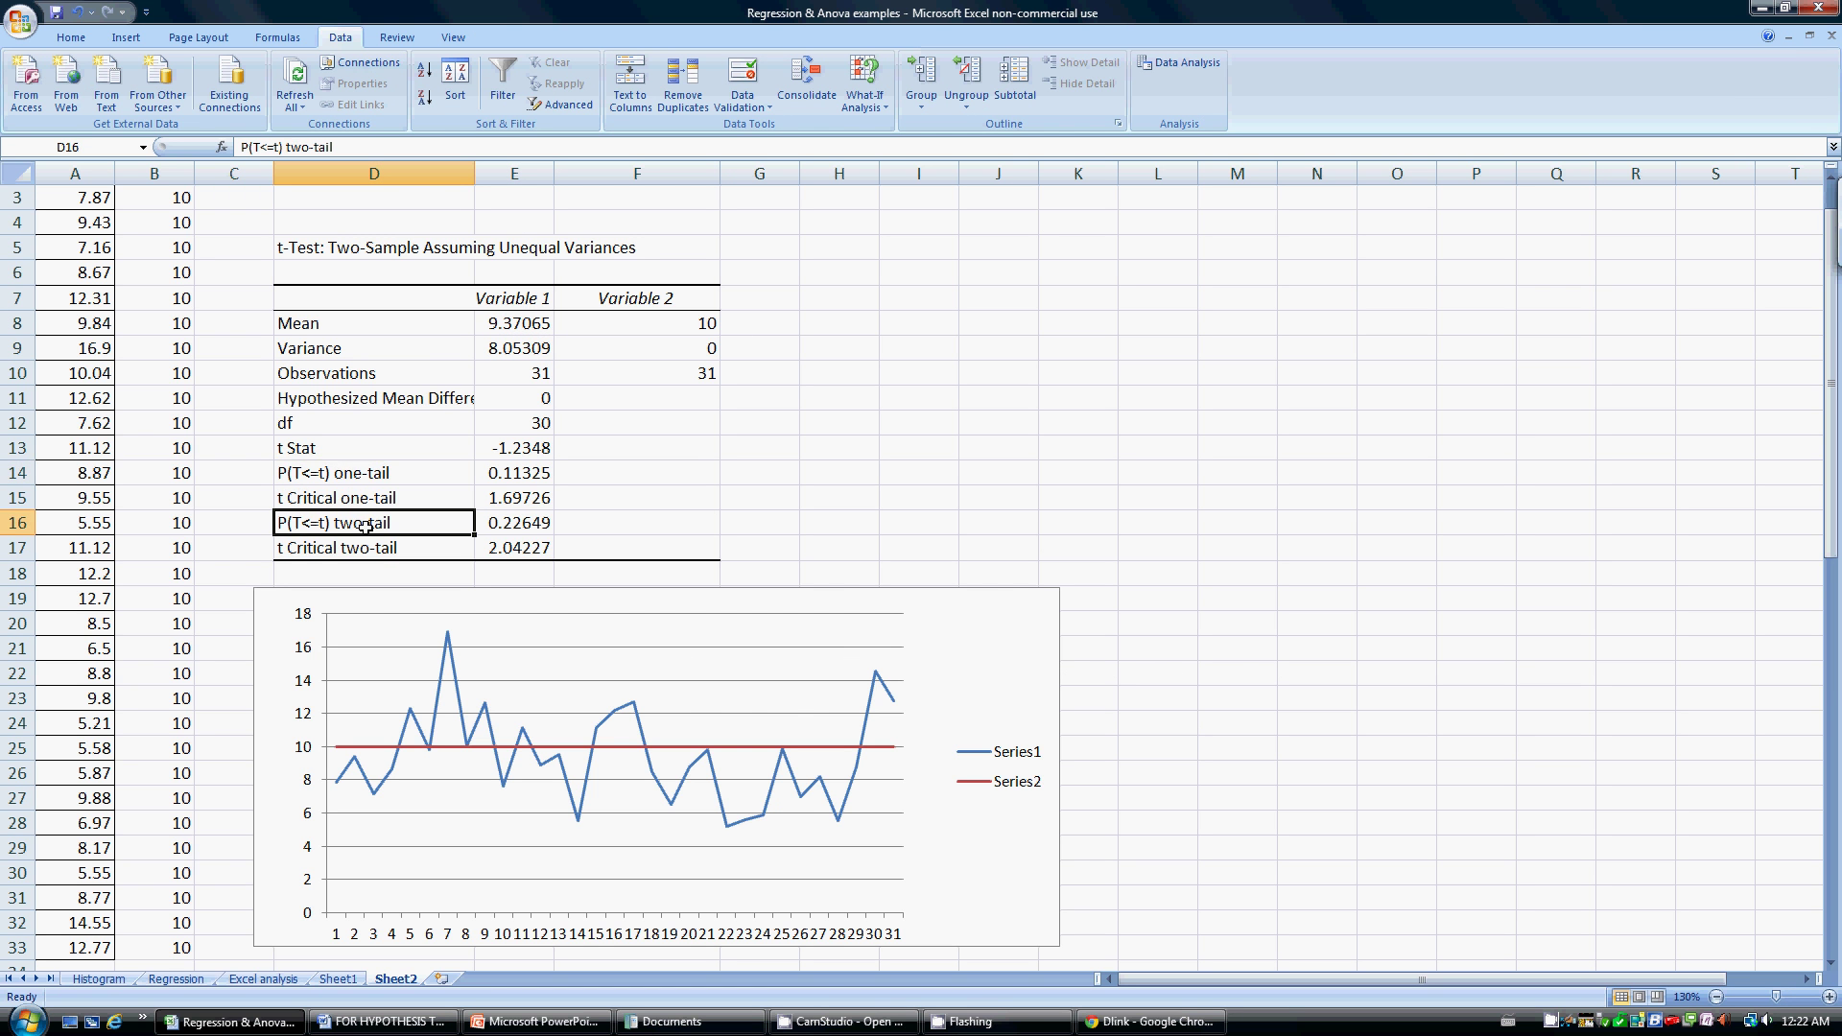
left_click(535, 526)
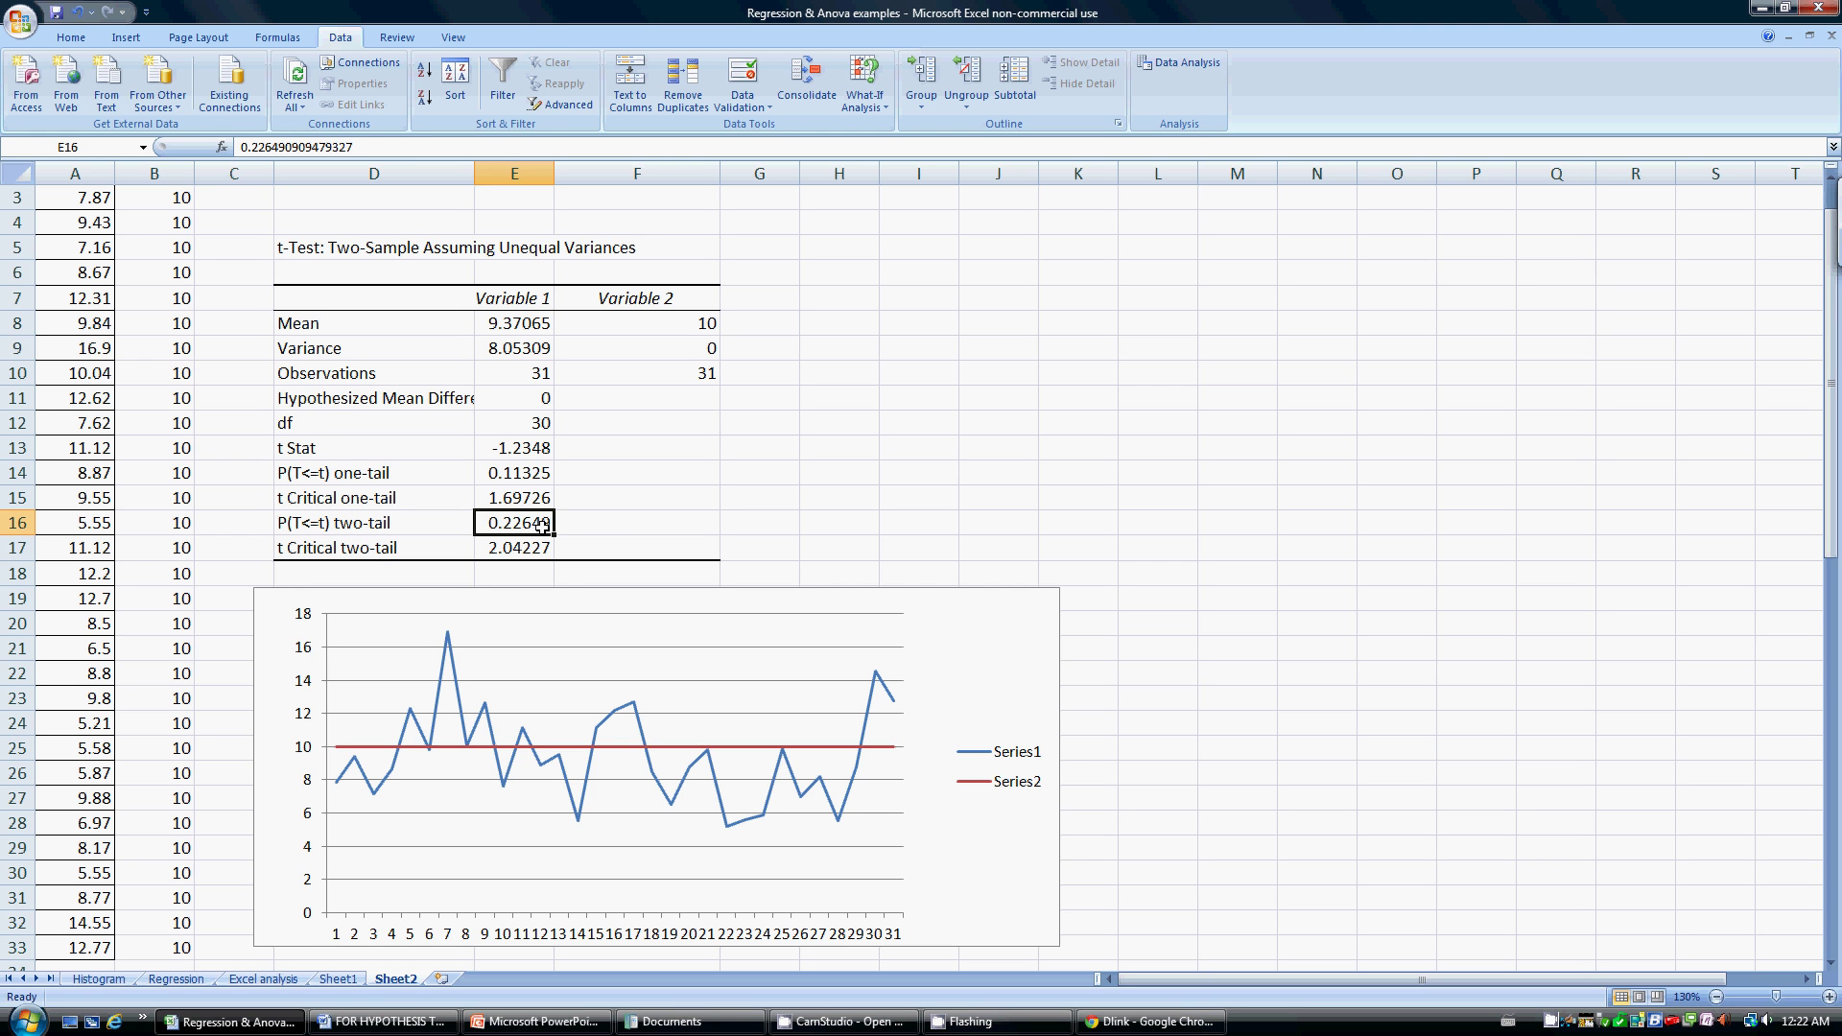
left_click(524, 474)
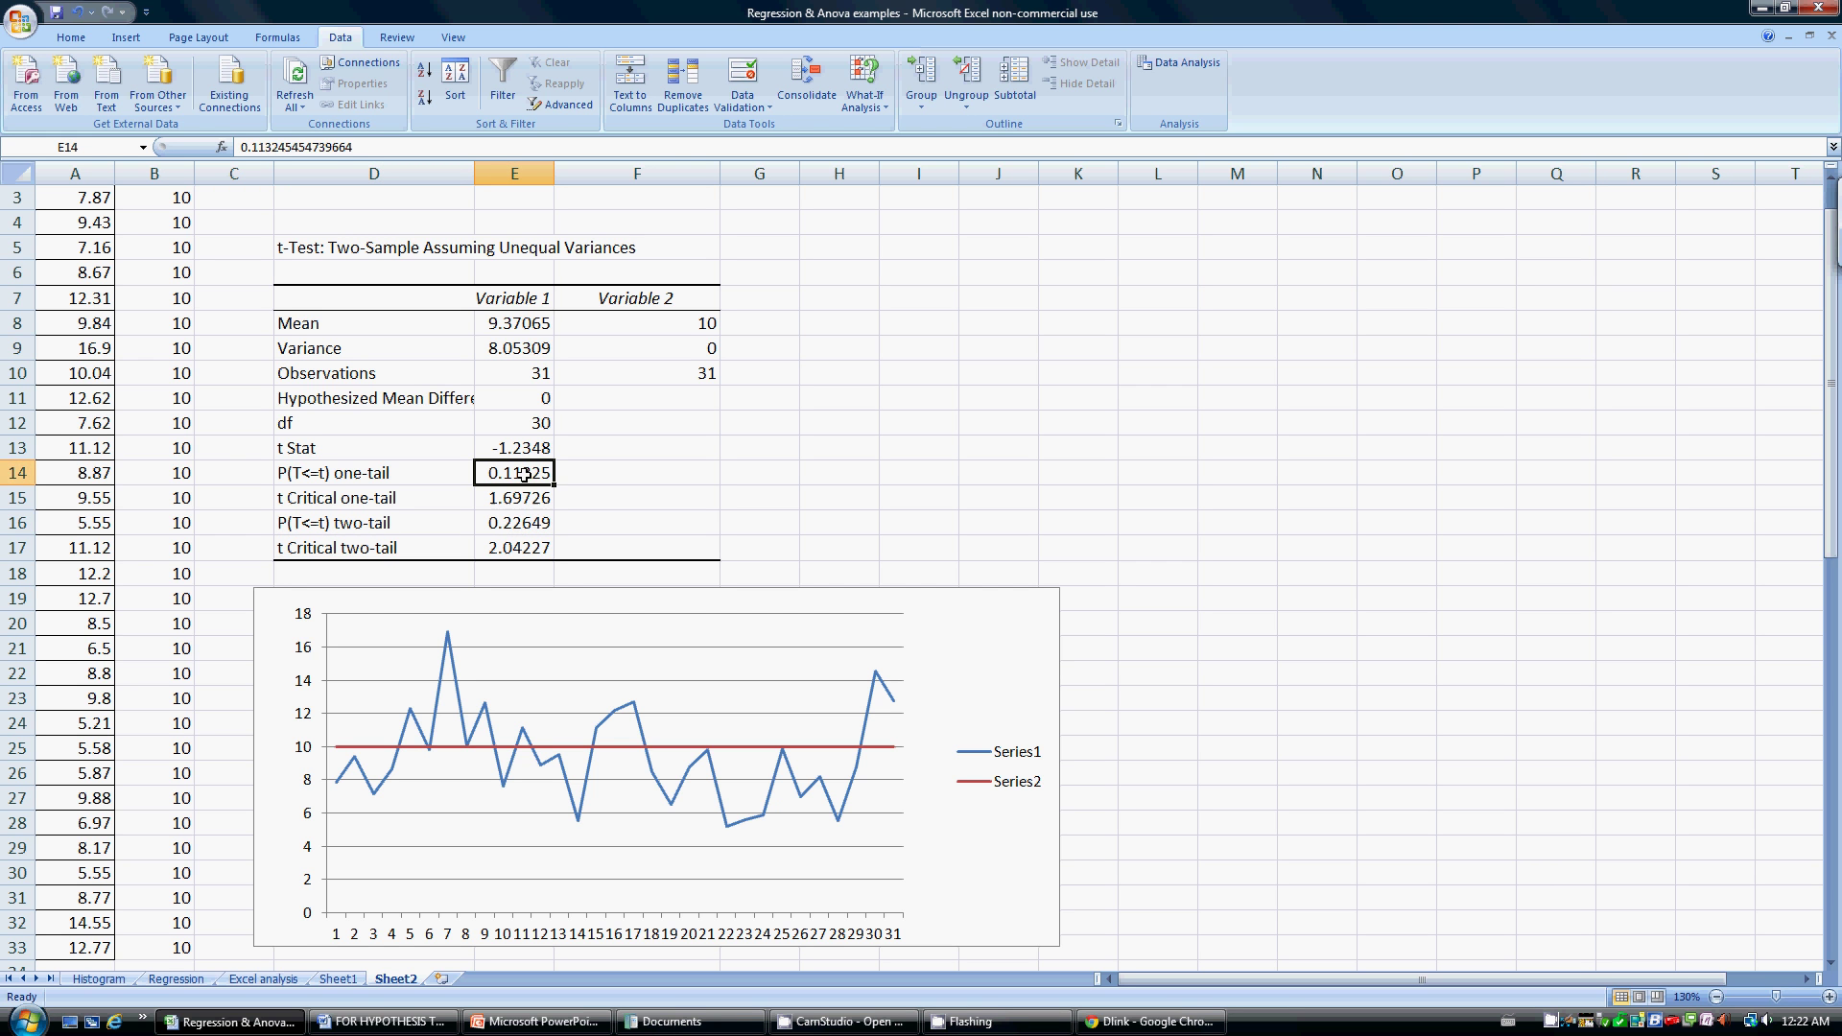
left_click(535, 522)
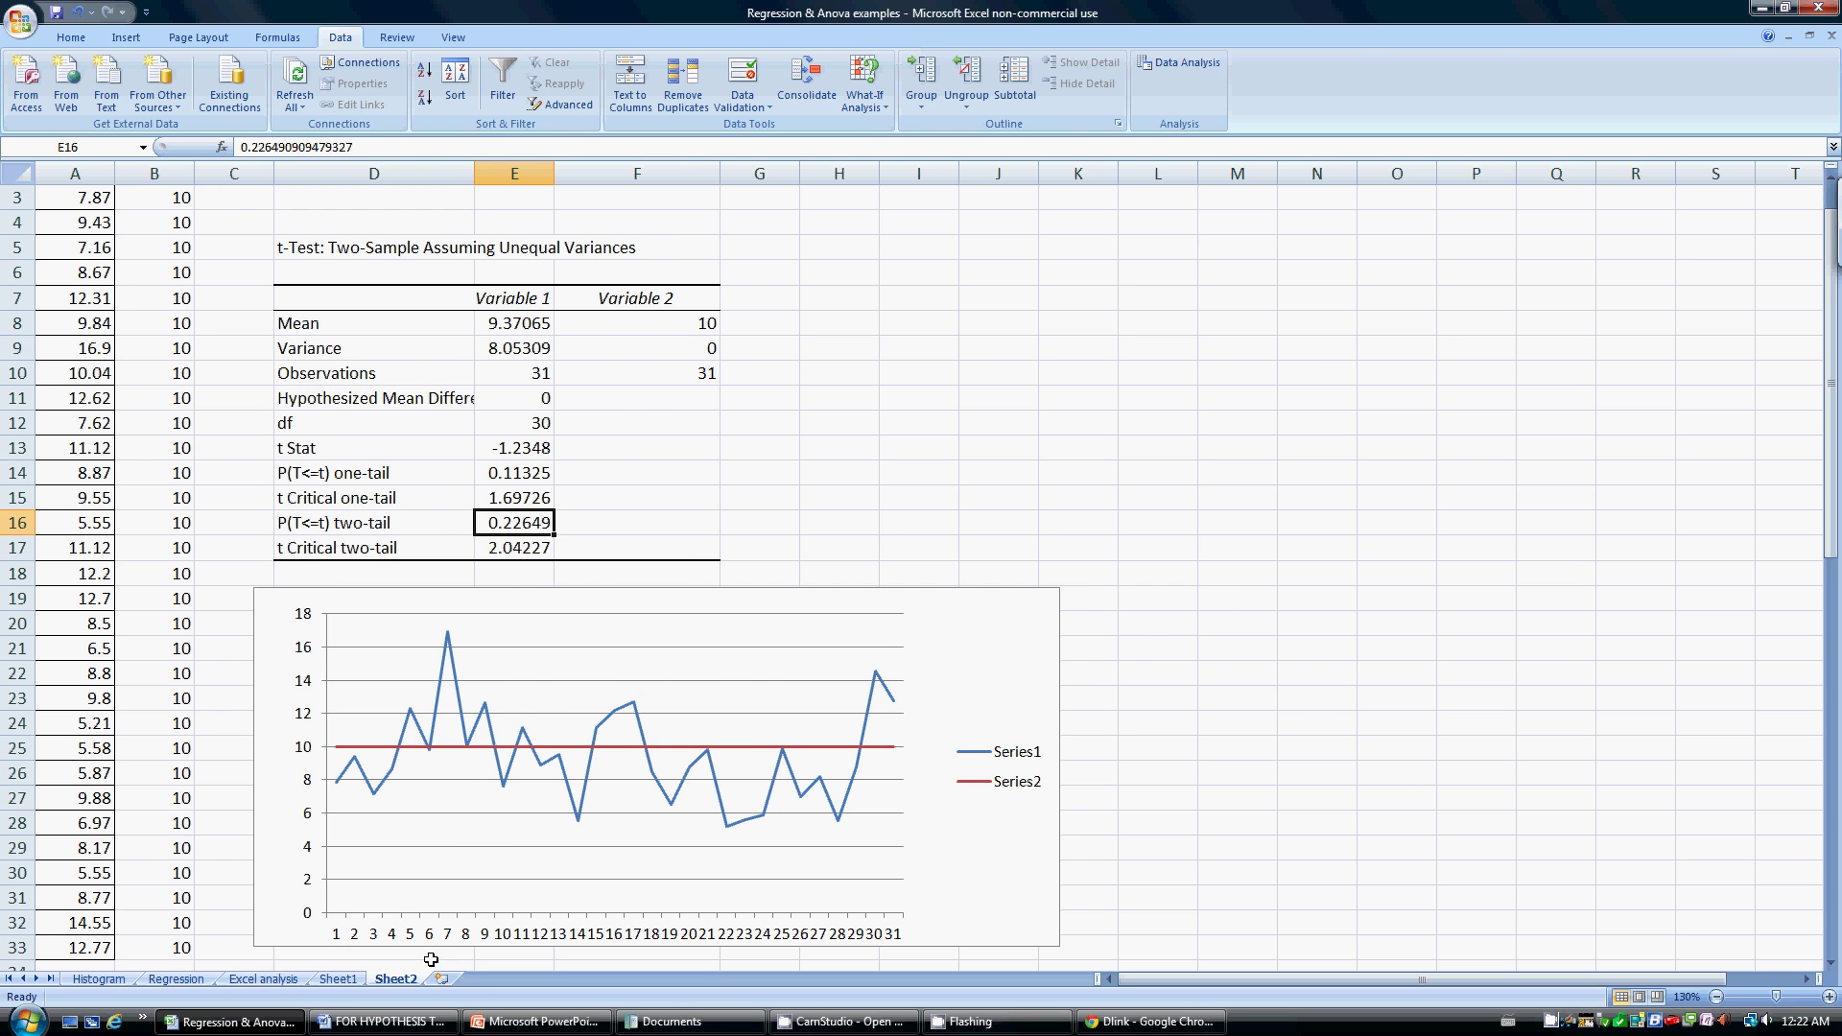
Switch to the hypothesis testing document in Word and read the 1 sample T test conclusion for p>0.05
left_click(382, 1021)
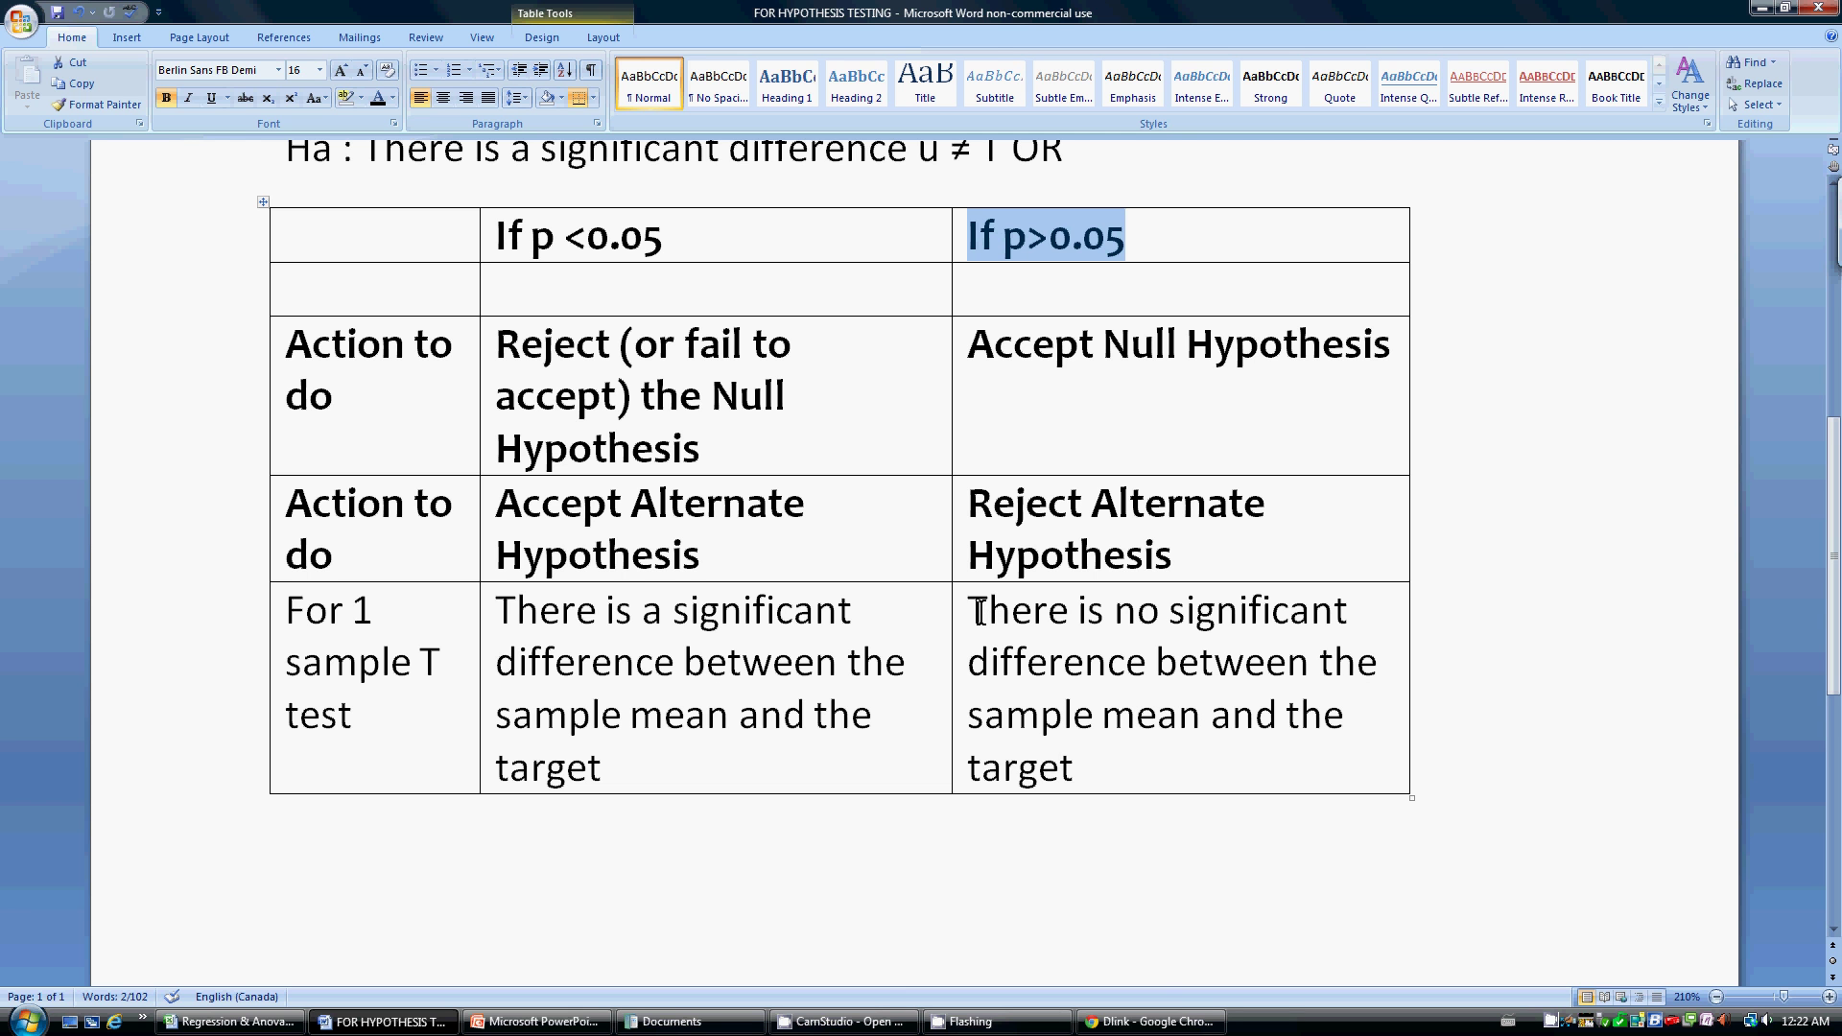
left_click_drag(979, 611, 1143, 753)
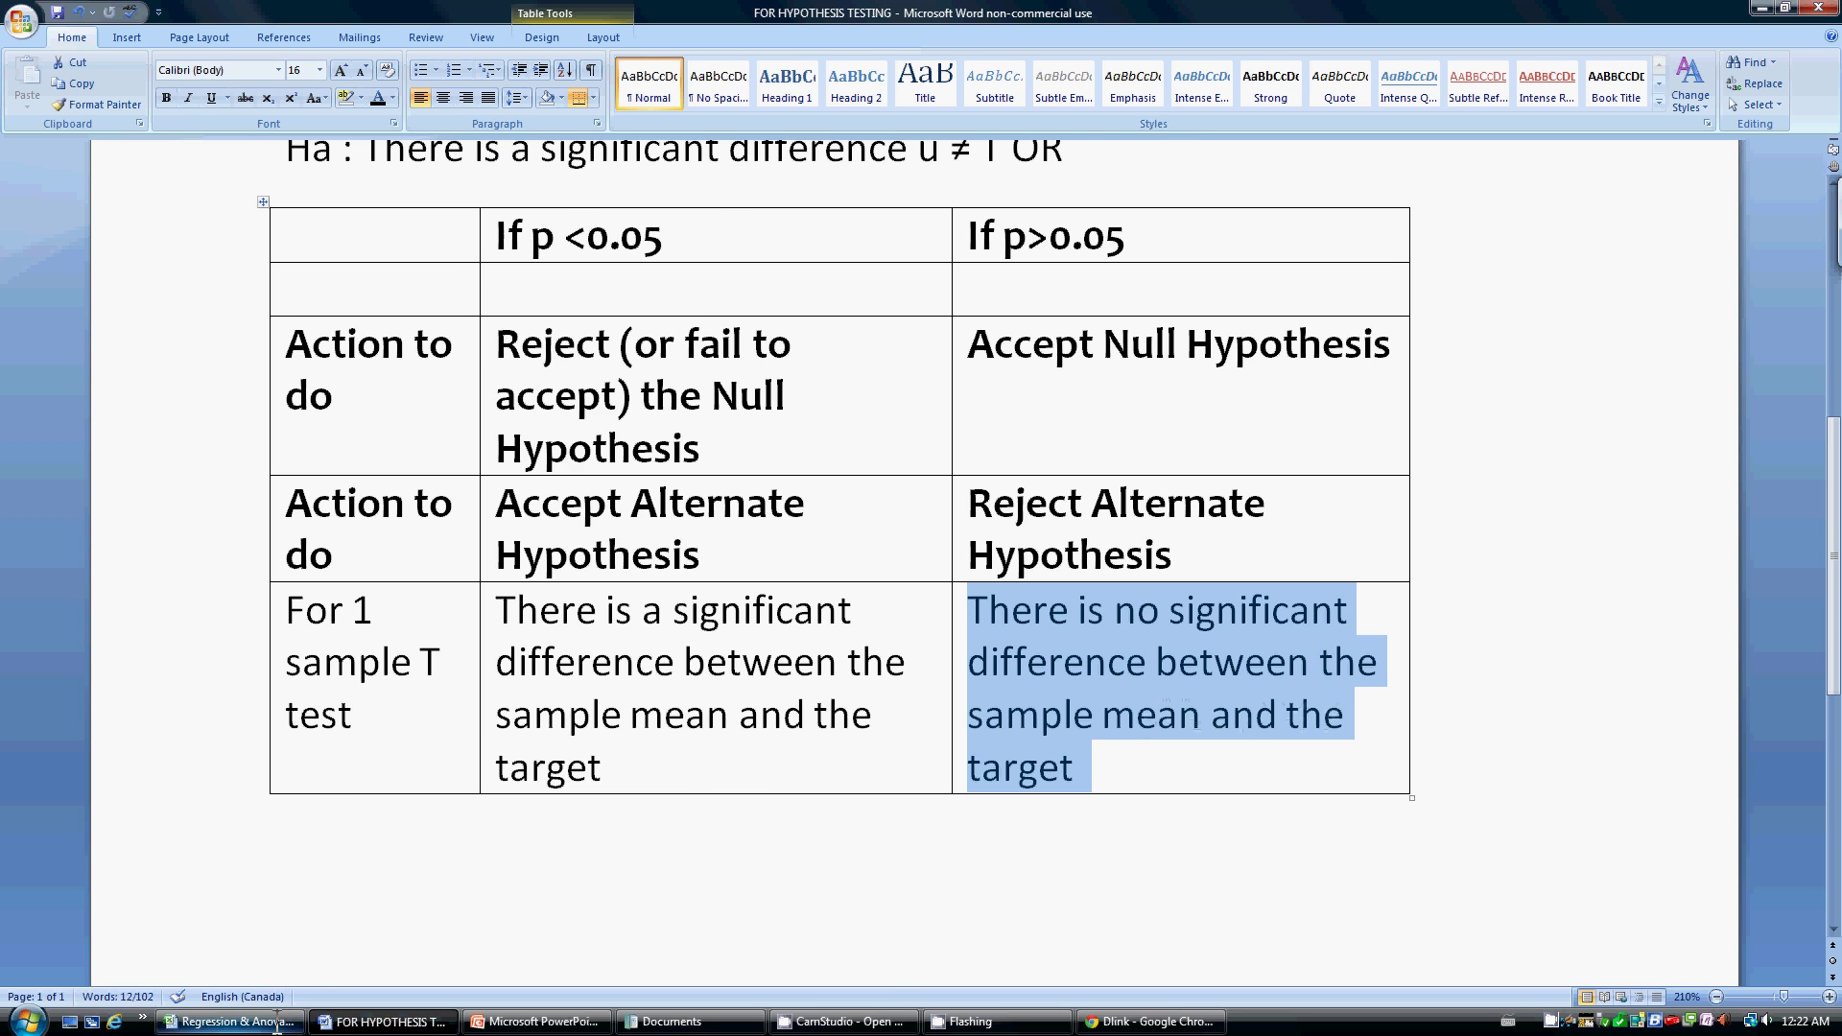
Switch to the Excel workbook and apply the Good cell style to the block of questions in A40:I47
left_click(230, 1022)
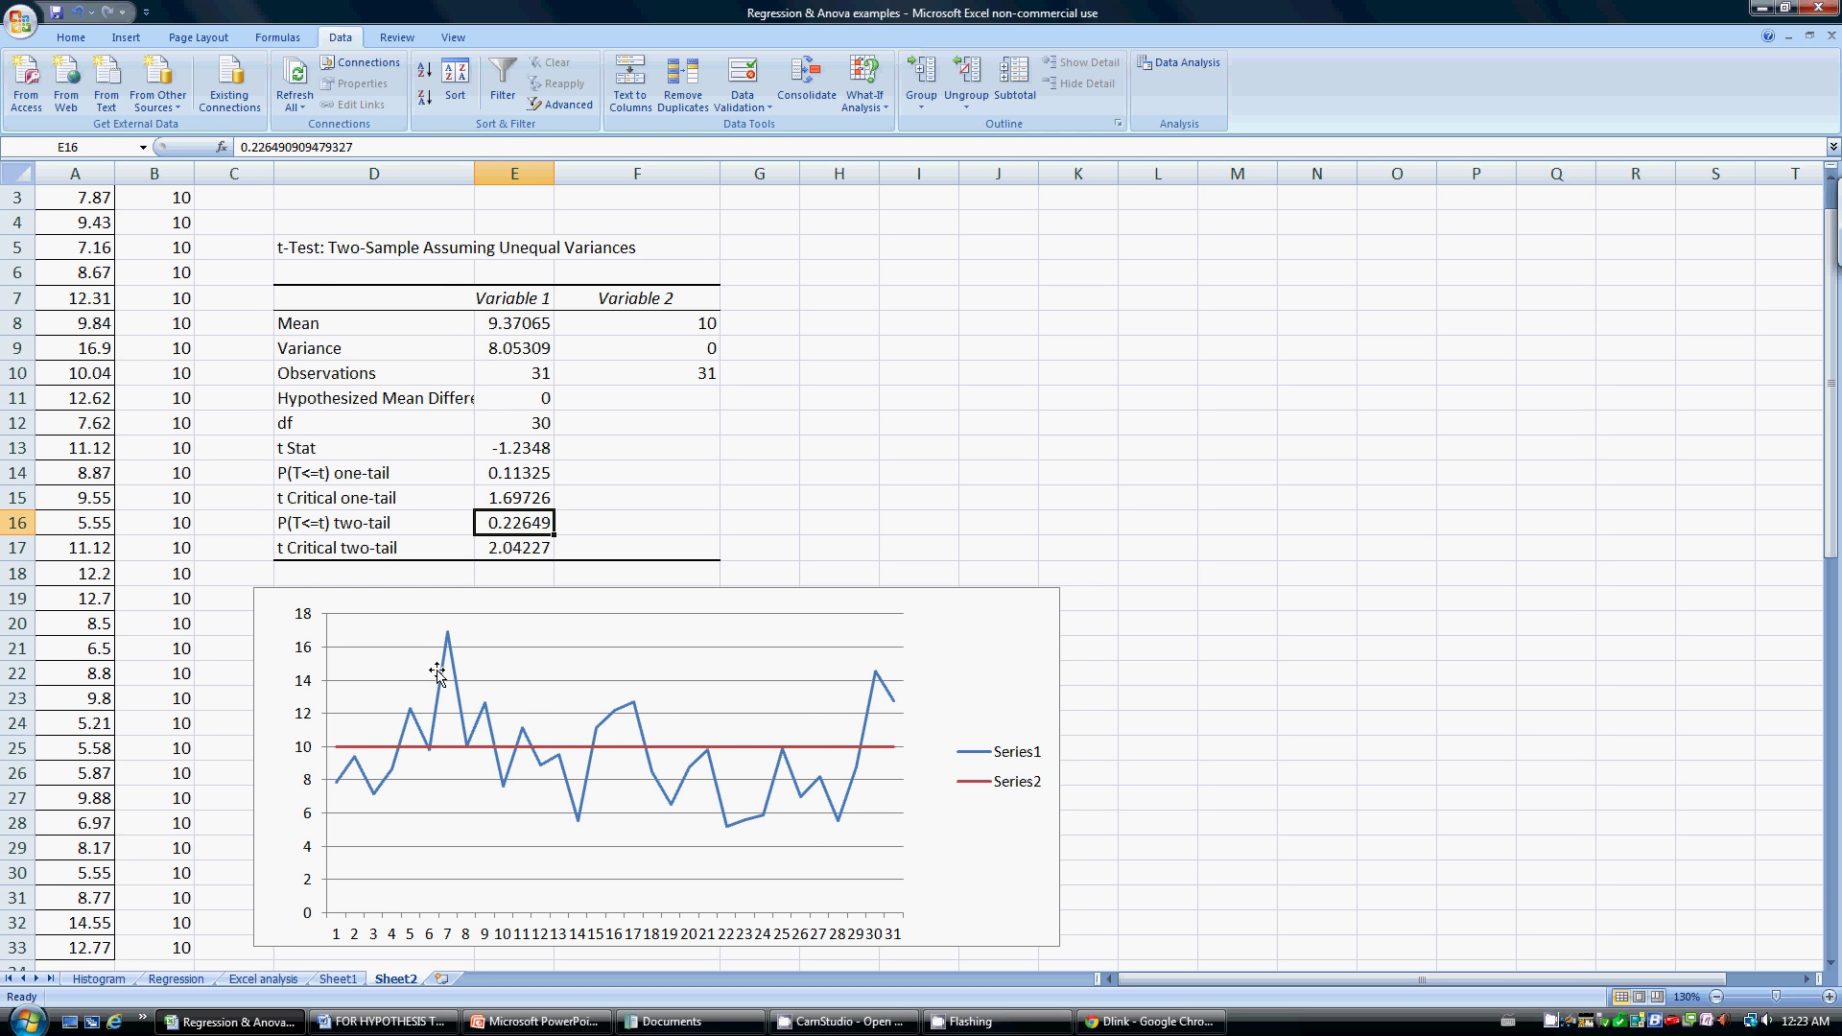
scroll(437, 674, "down", 1)
scroll(437, 673, "down", 5)
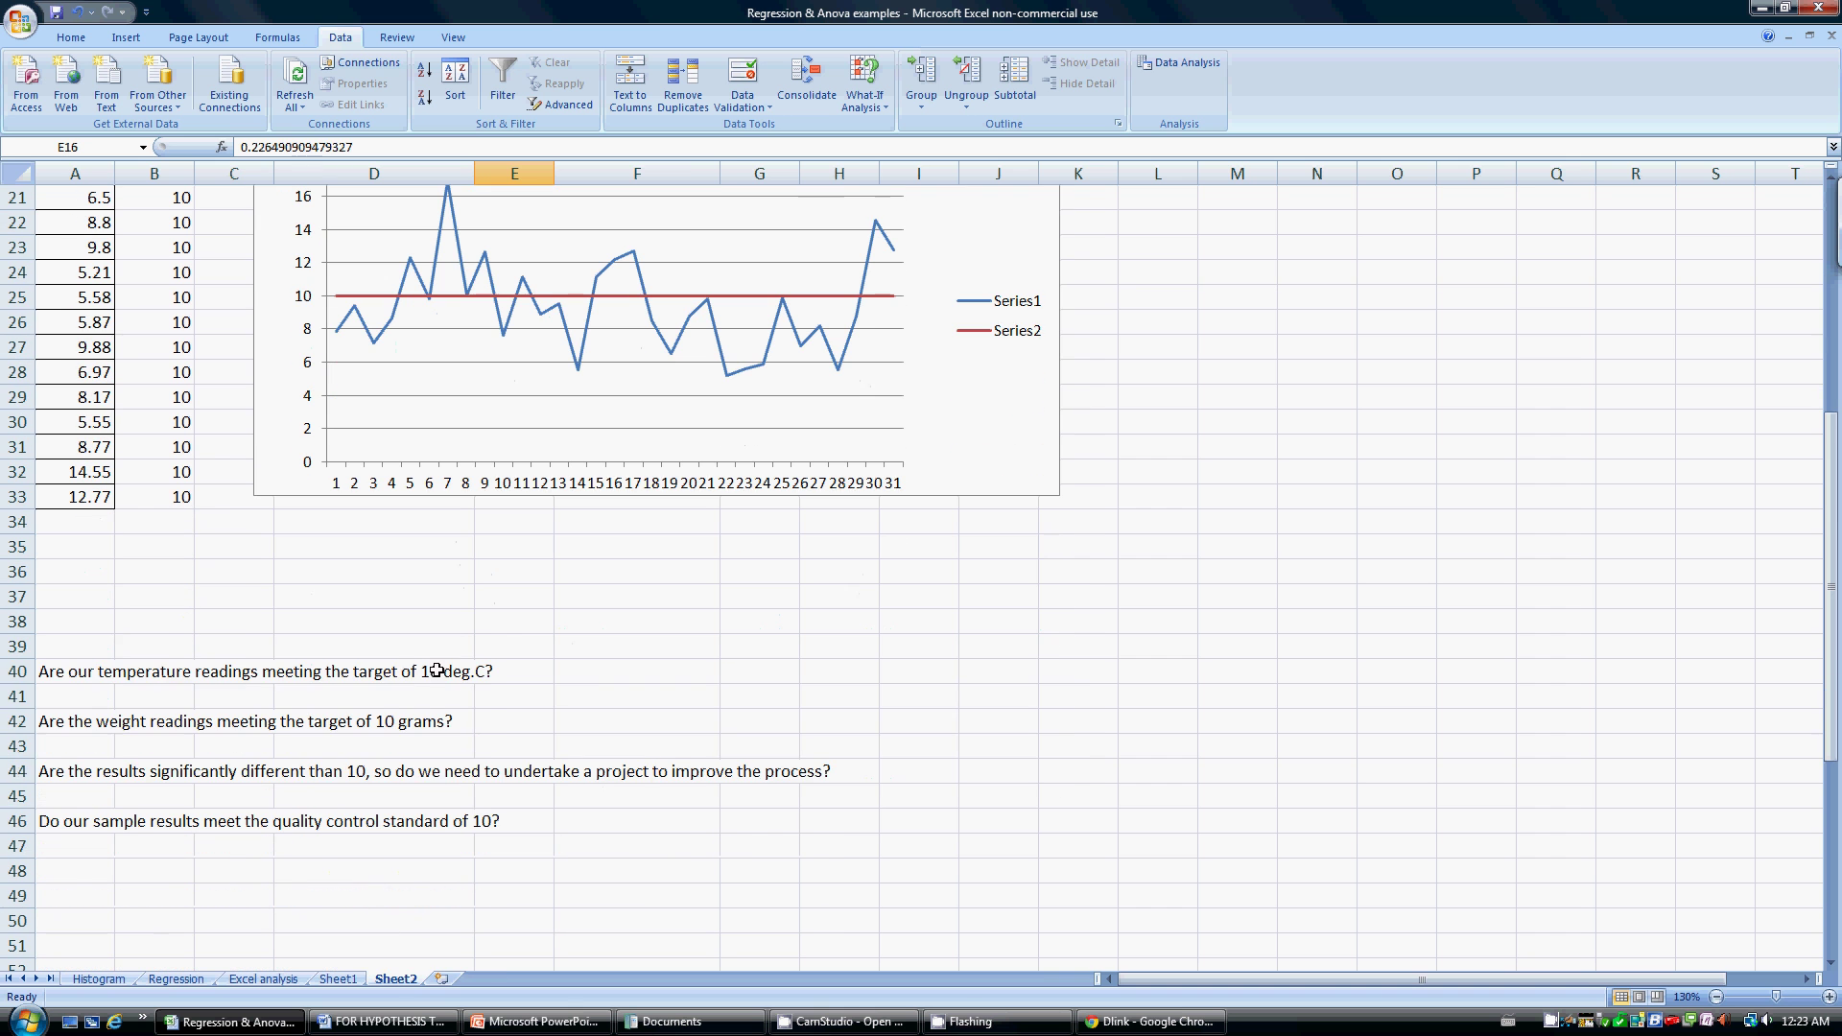
left_click_drag(70, 671, 921, 834)
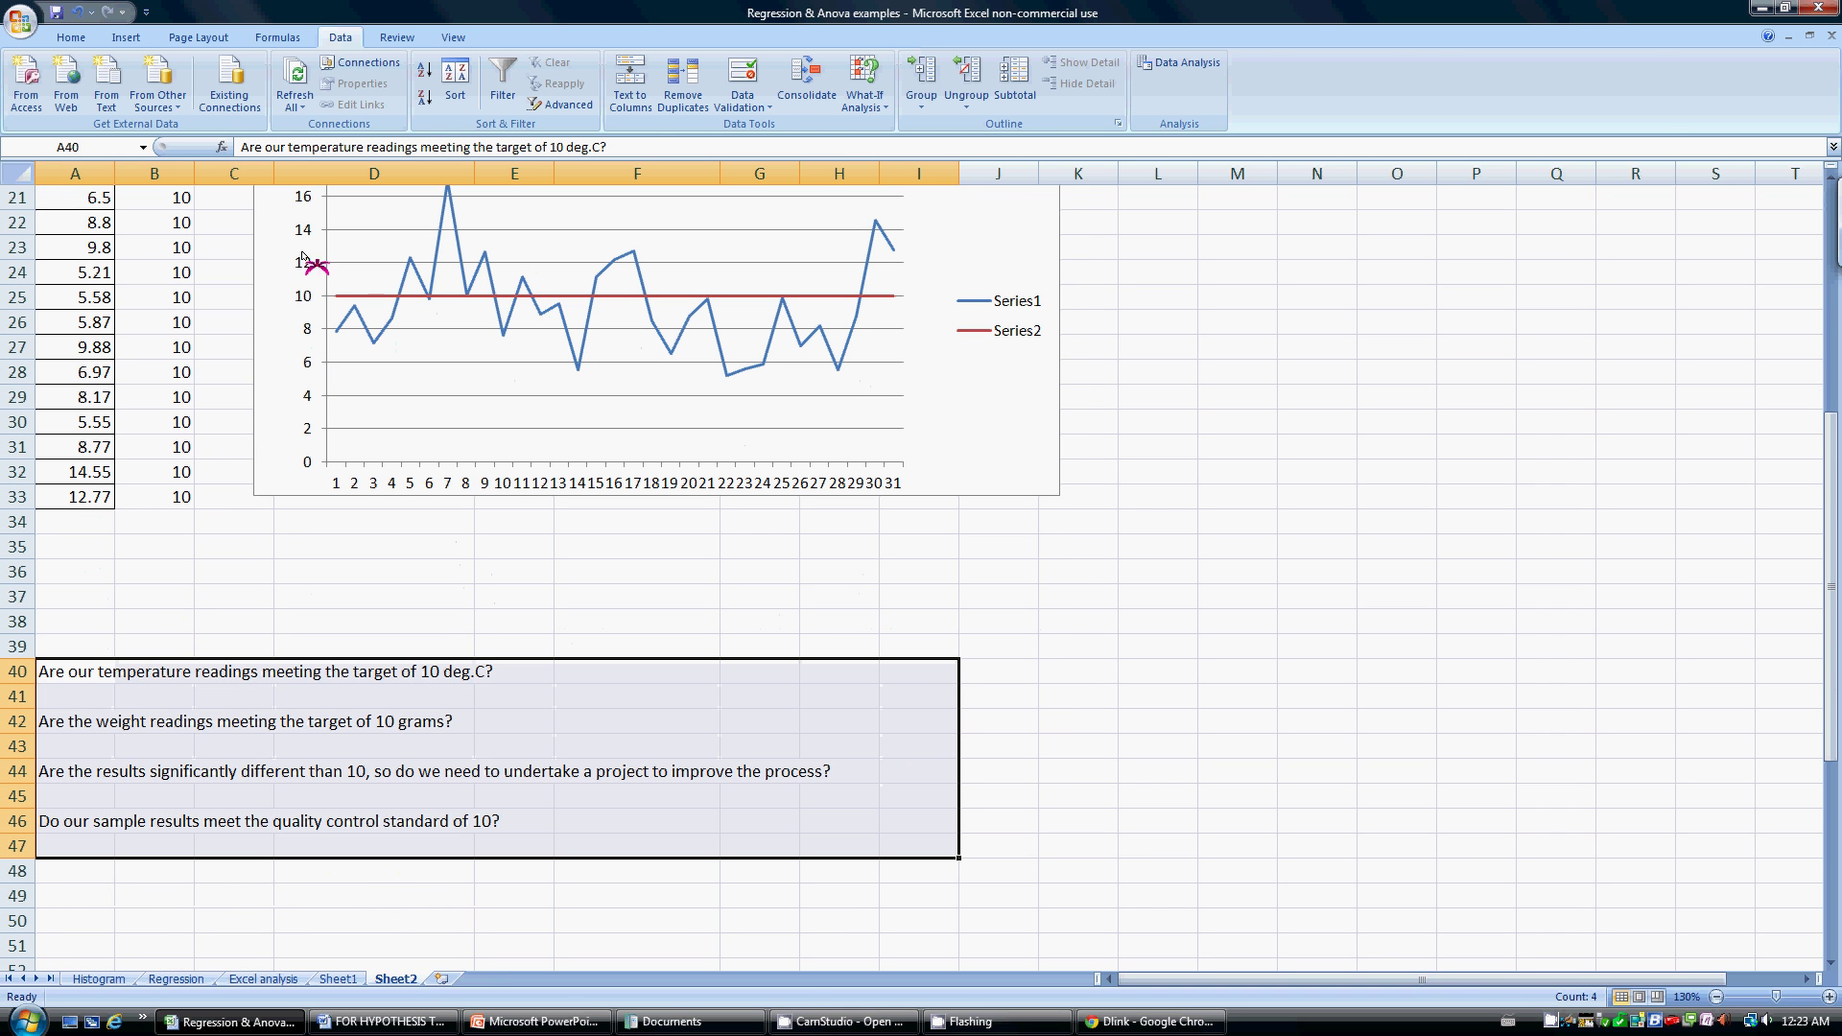
left_click(71, 37)
left_click(1094, 71)
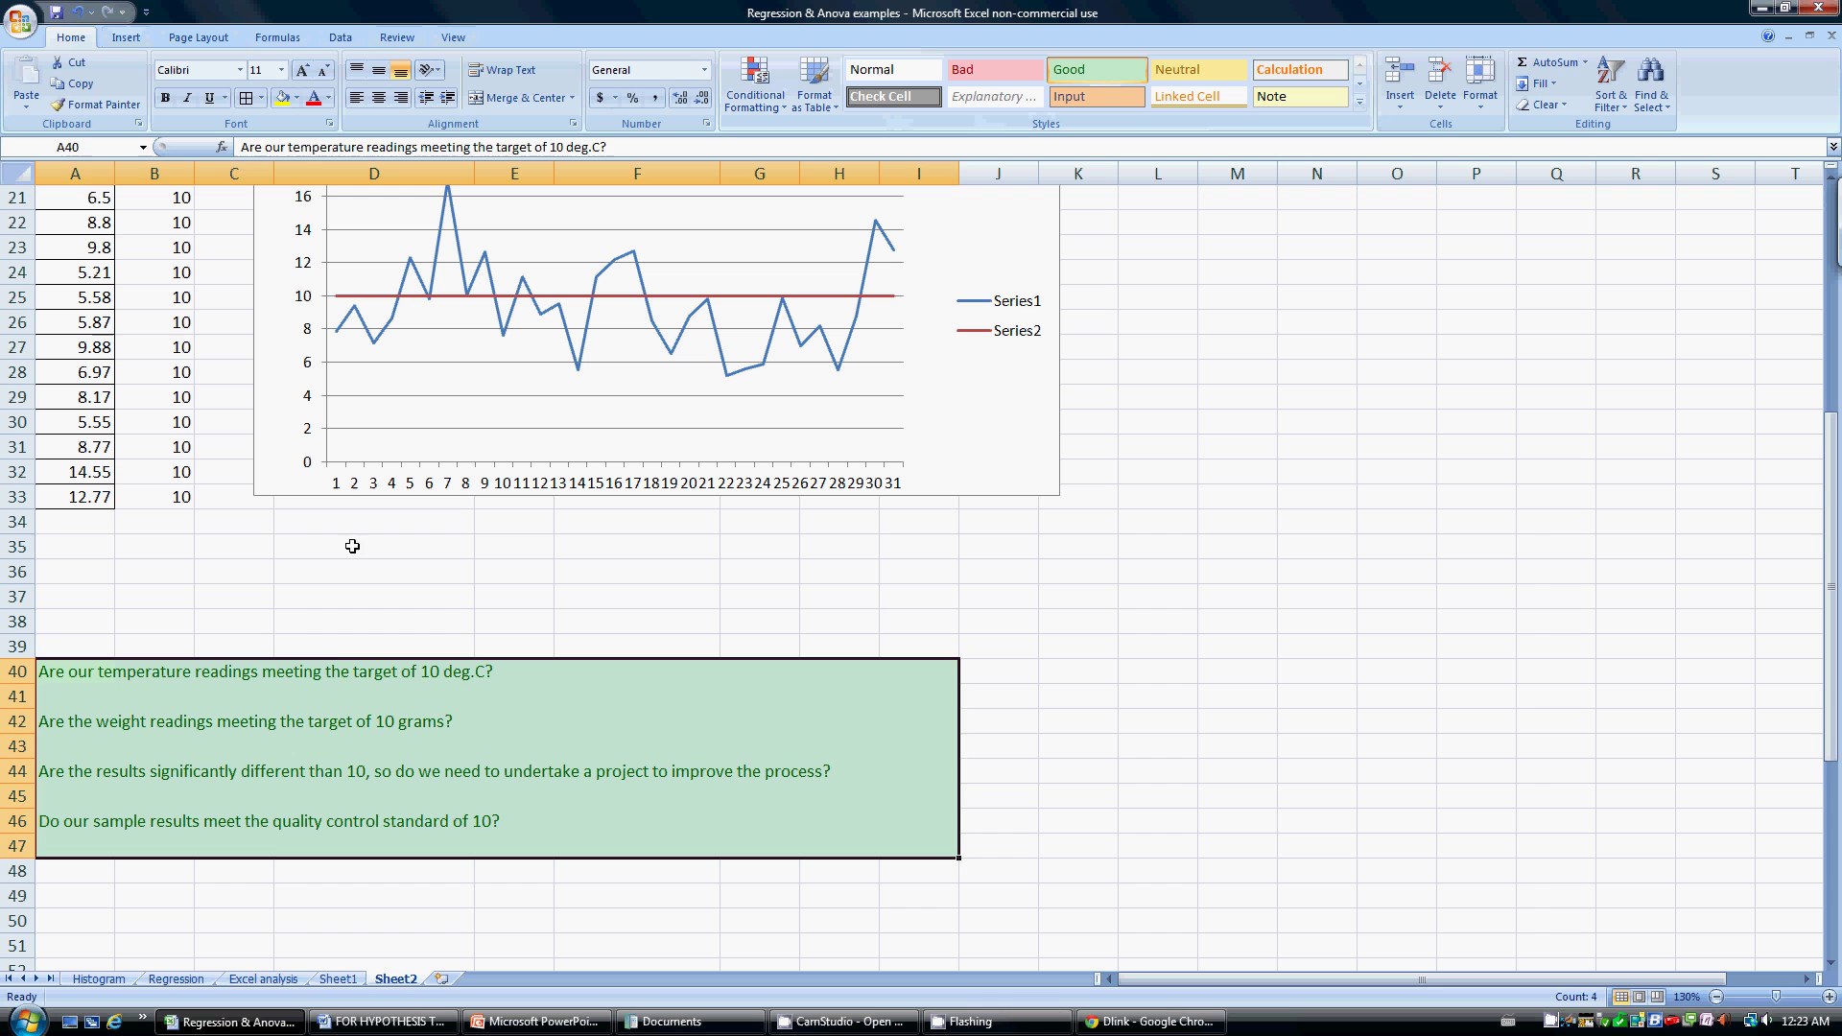
Review the questions about temperature and weight readings meeting their targets in rows 40 and 42
left_click(294, 673)
left_click(597, 677)
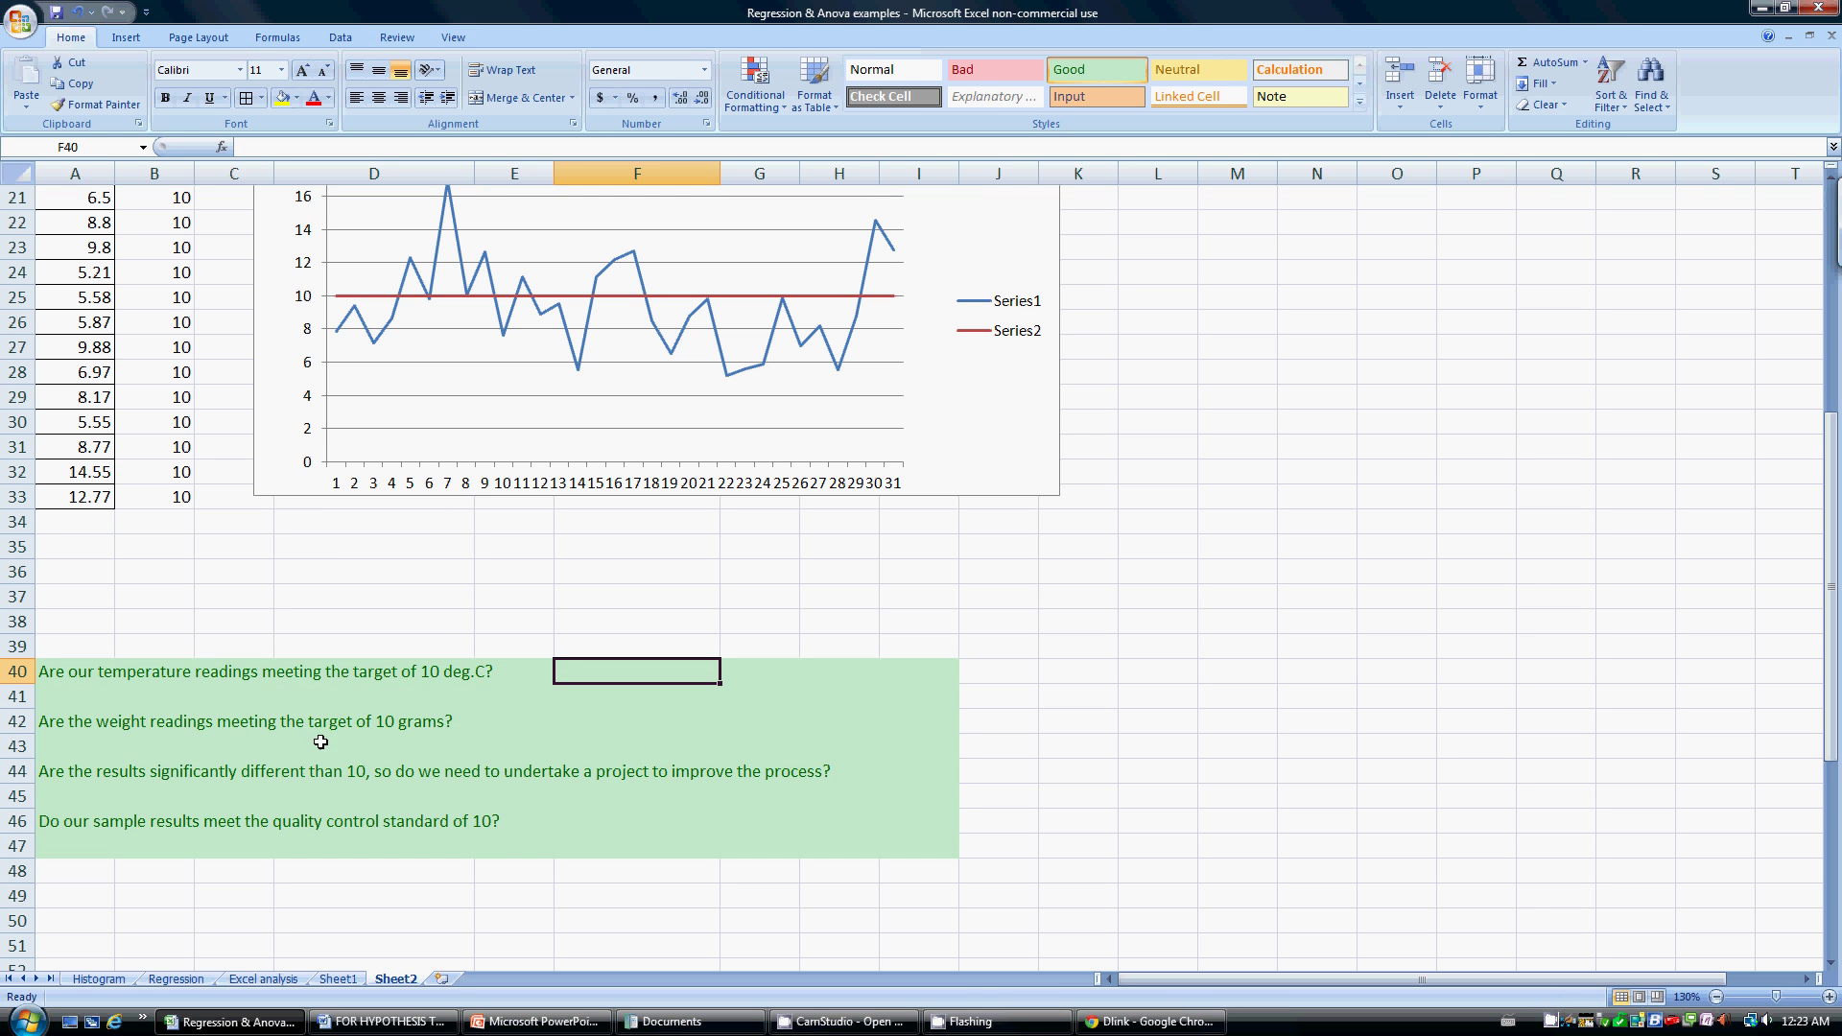
left_click(514, 726)
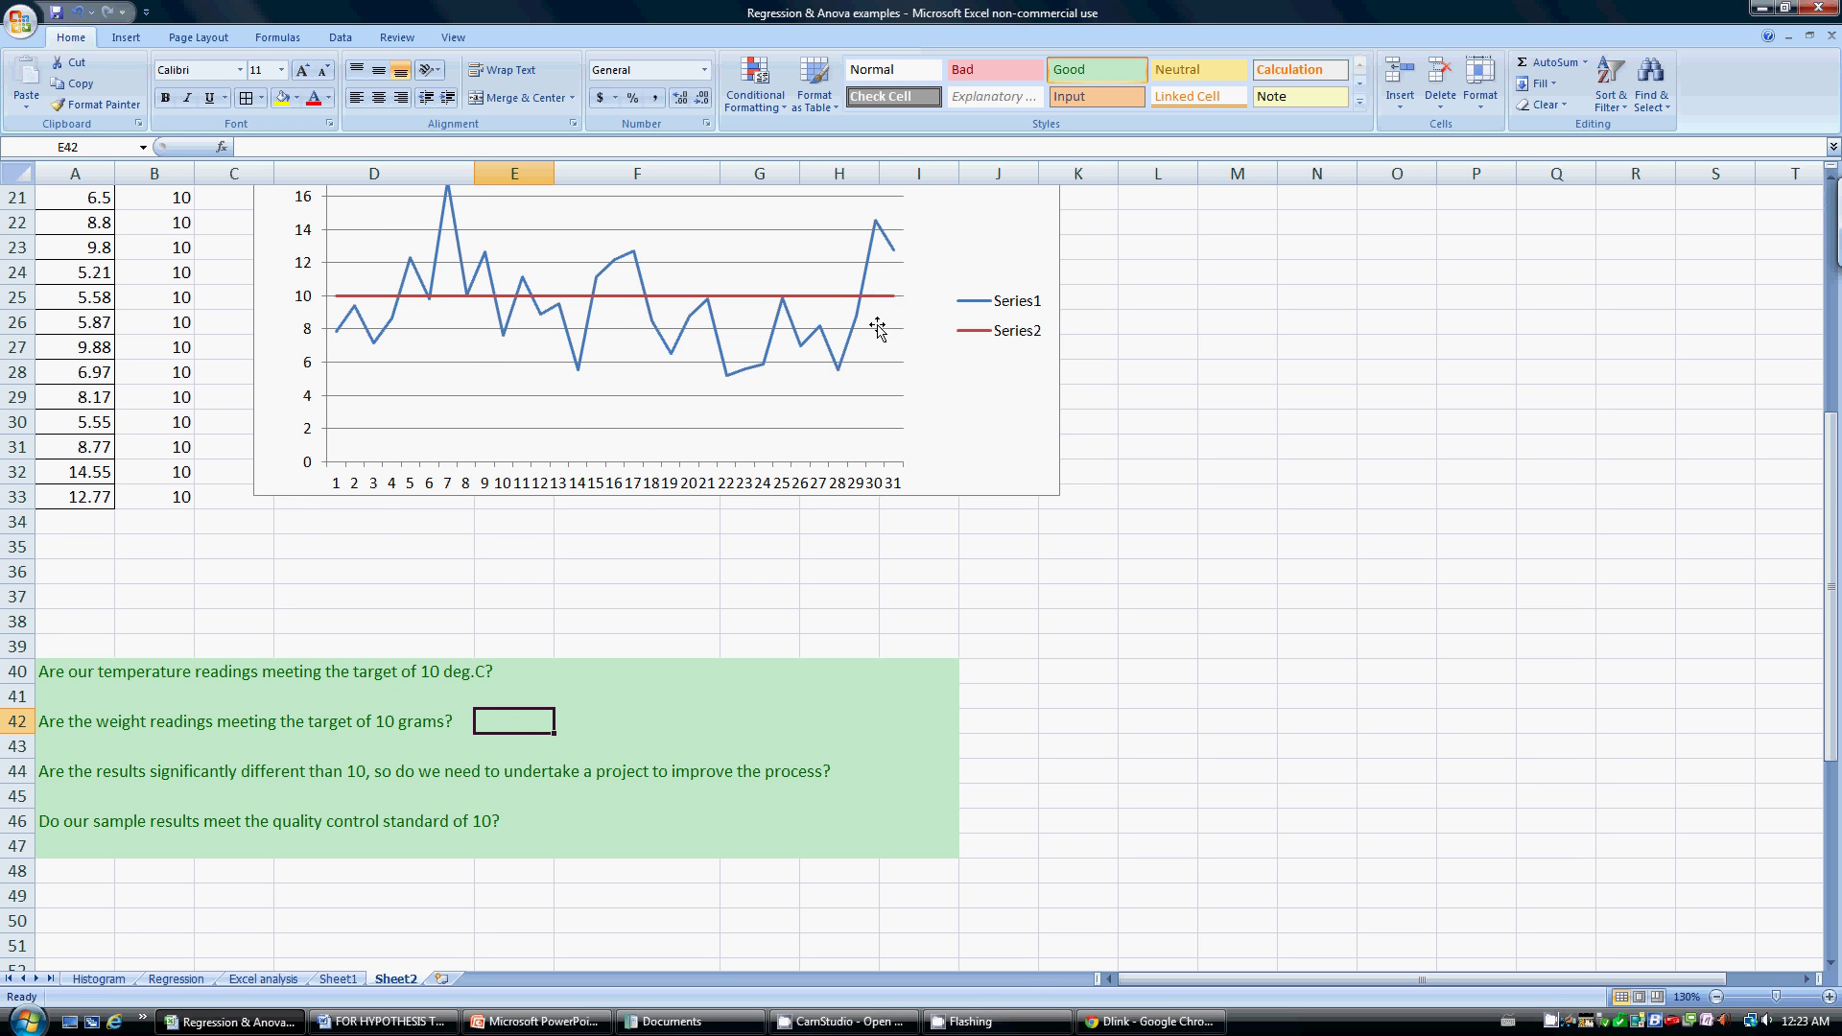
scroll(875, 325, "up", 1)
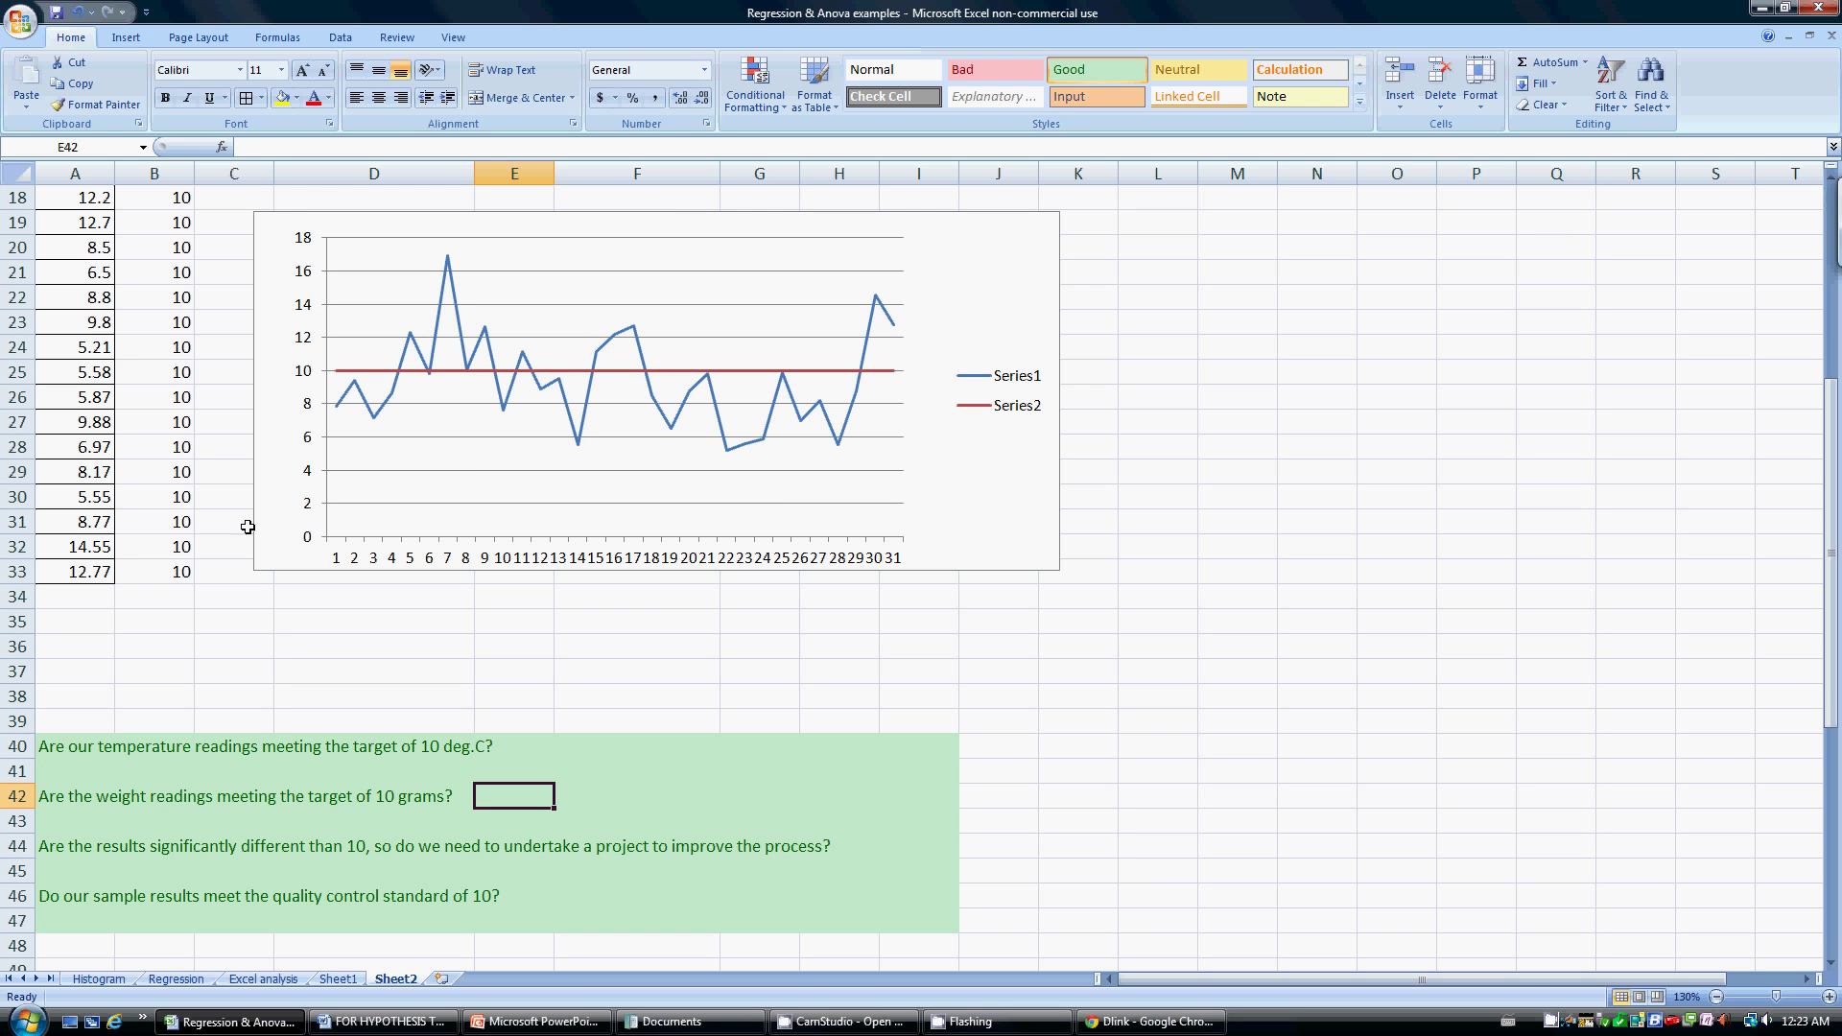
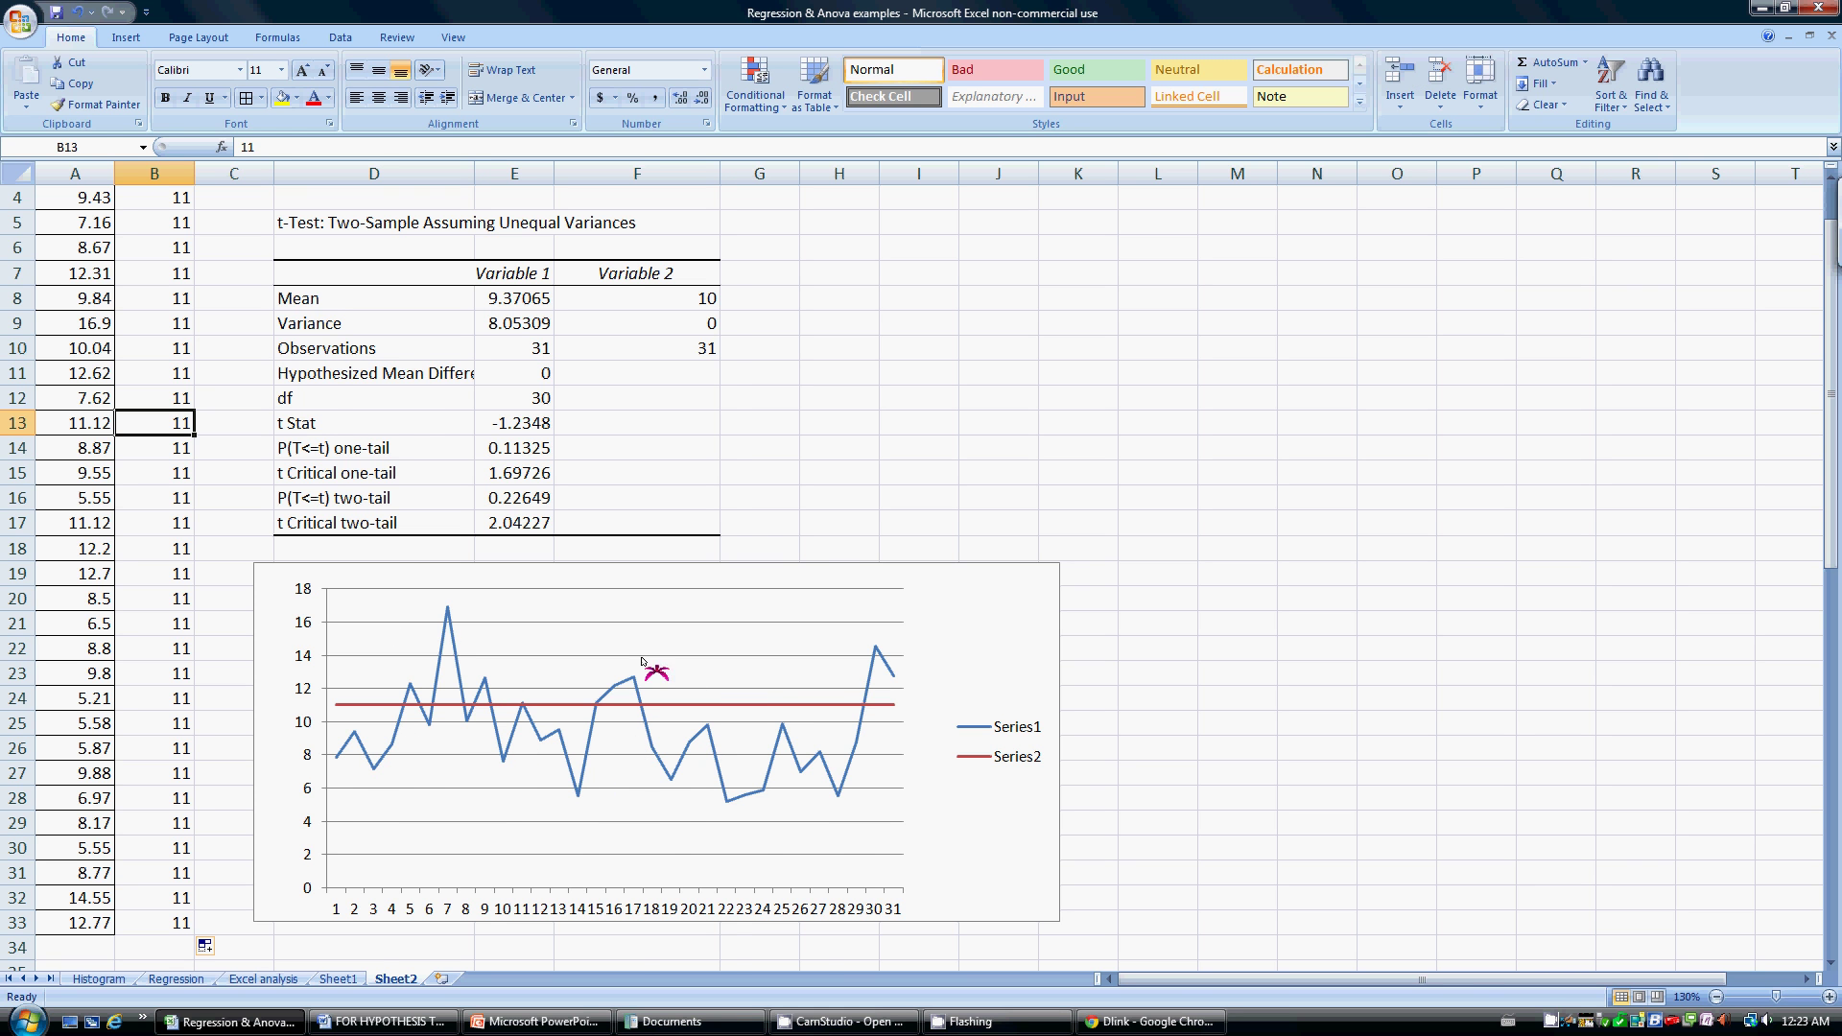
Delete the contents of the existing t-test output in D5:F17
scroll(642, 662, "up", 1)
left_click_drag(291, 300, 698, 600)
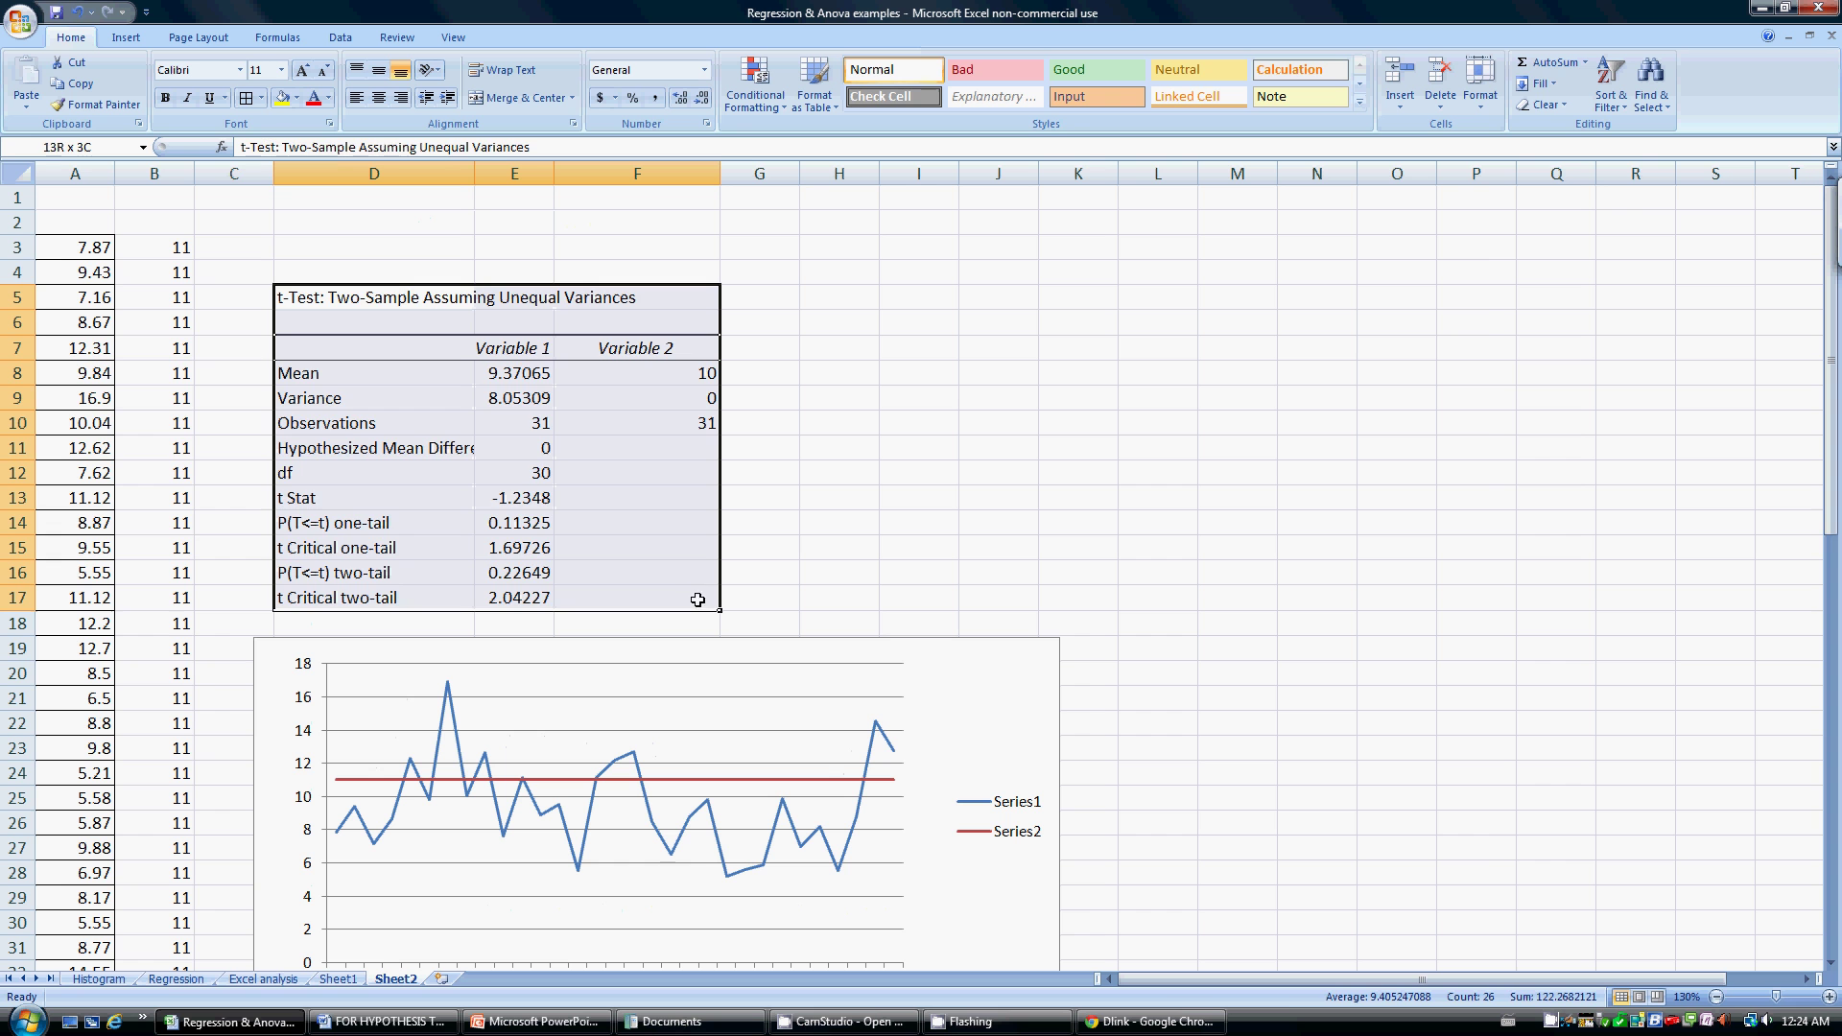
key("Delete")
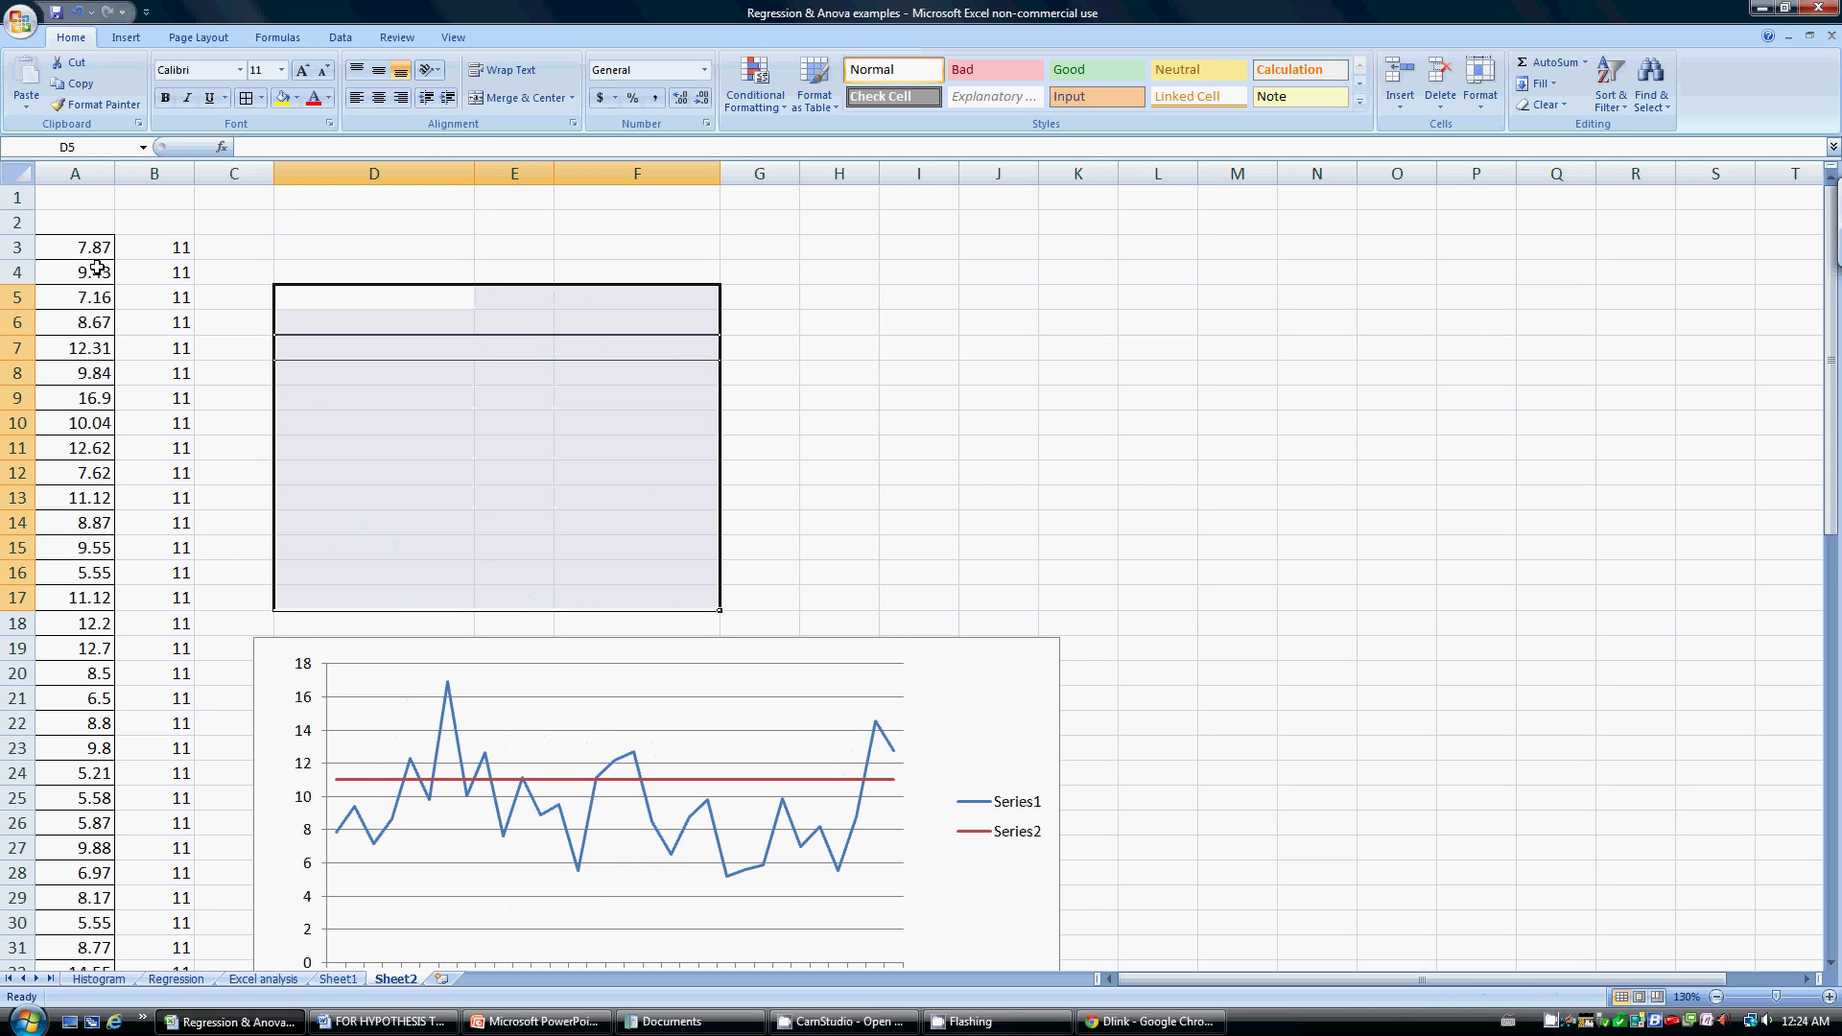
Rerun the t-Test: Two-Sample Assuming Unequal Variances on A3:A33 and B3:B33, with alpha 0.05 and output range D5:J17
mouse_move(96, 252)
left_mouse_down()
mouse_move(148, 304)
mouse_move(135, 941)
mouse_move(154, 955)
mouse_move(181, 923)
left_mouse_up()
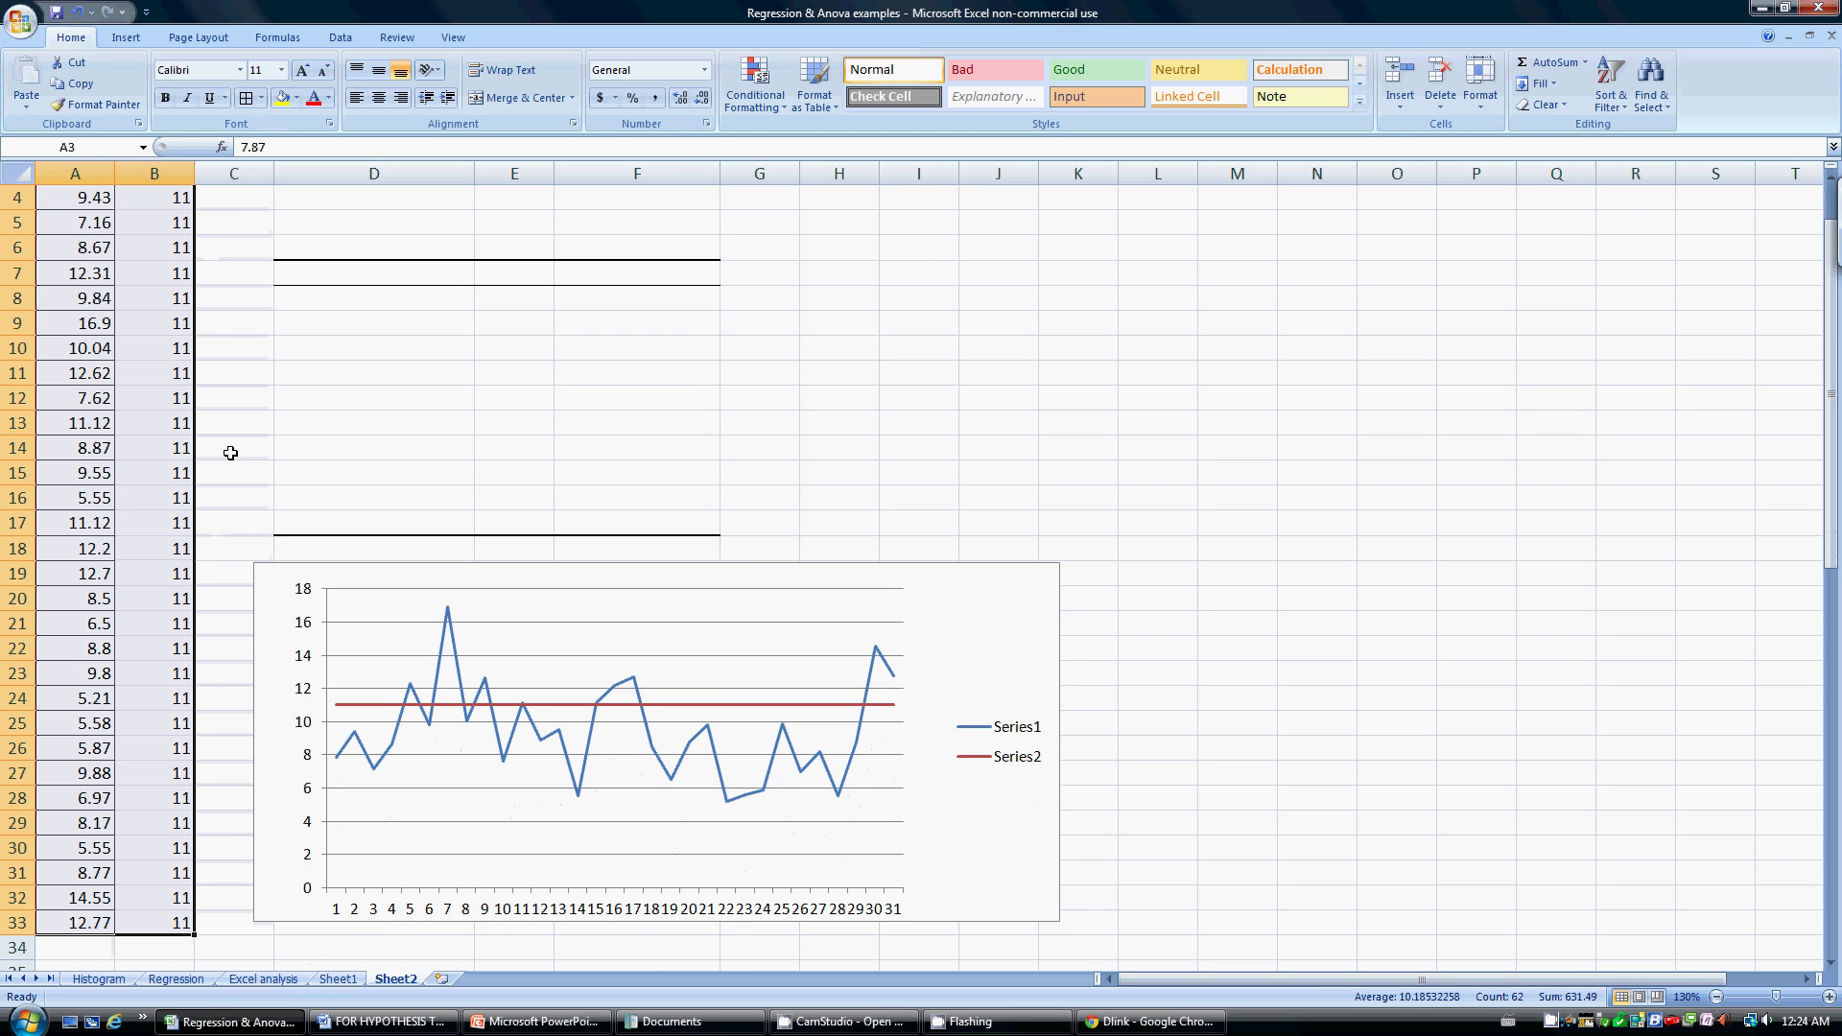
left_click(338, 37)
left_click(1180, 63)
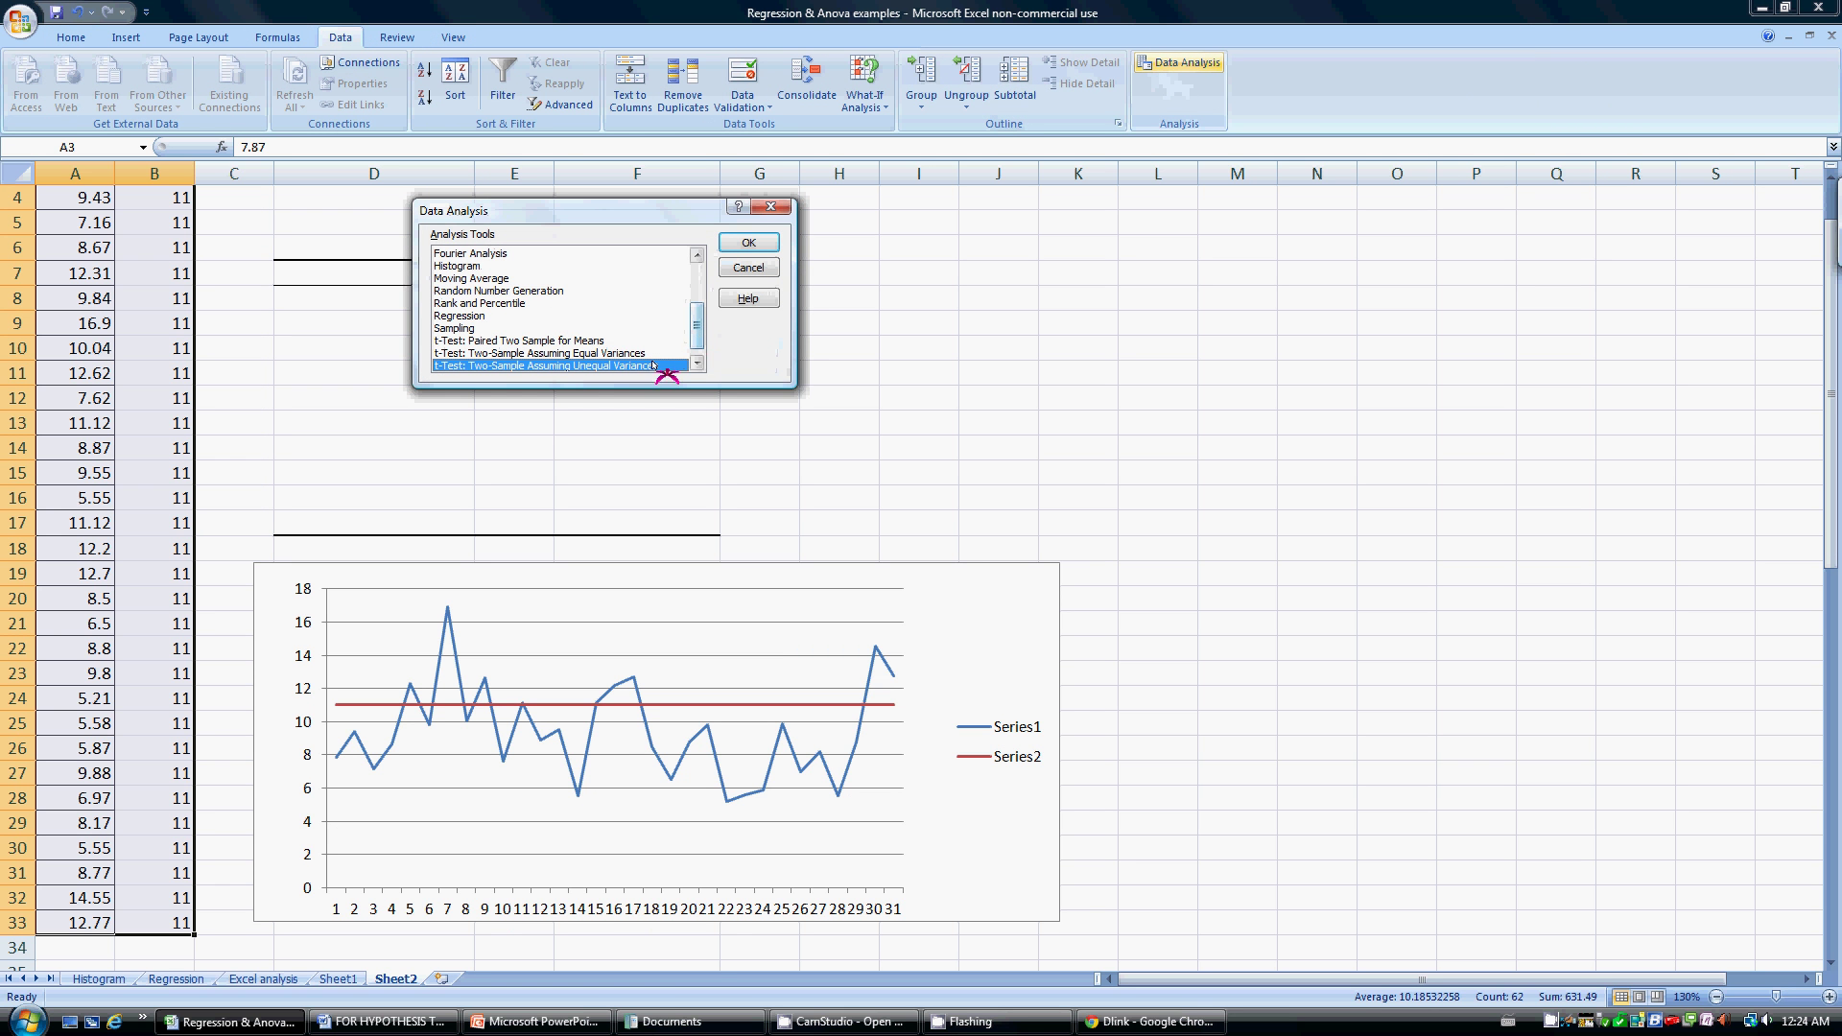
left_click(748, 243)
left_click(759, 207)
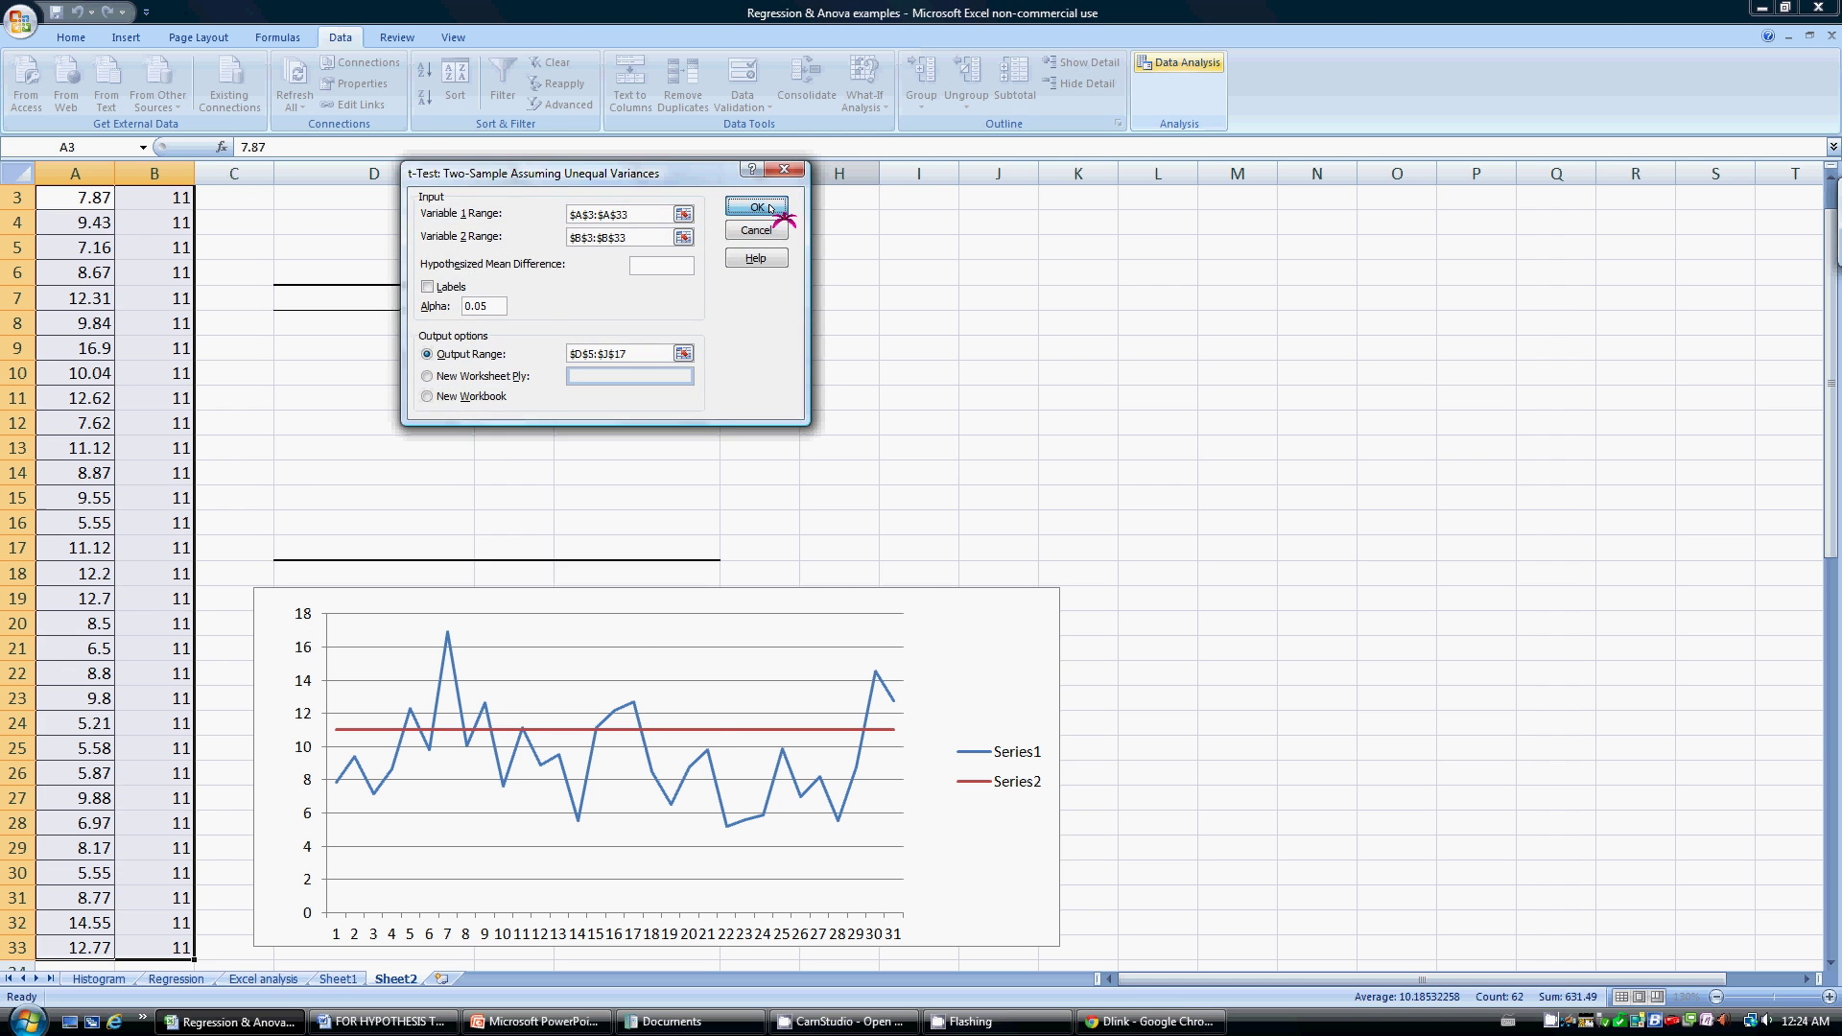
Check the one-tail and two-tail p-values in the new t-test output
left_click(335, 470)
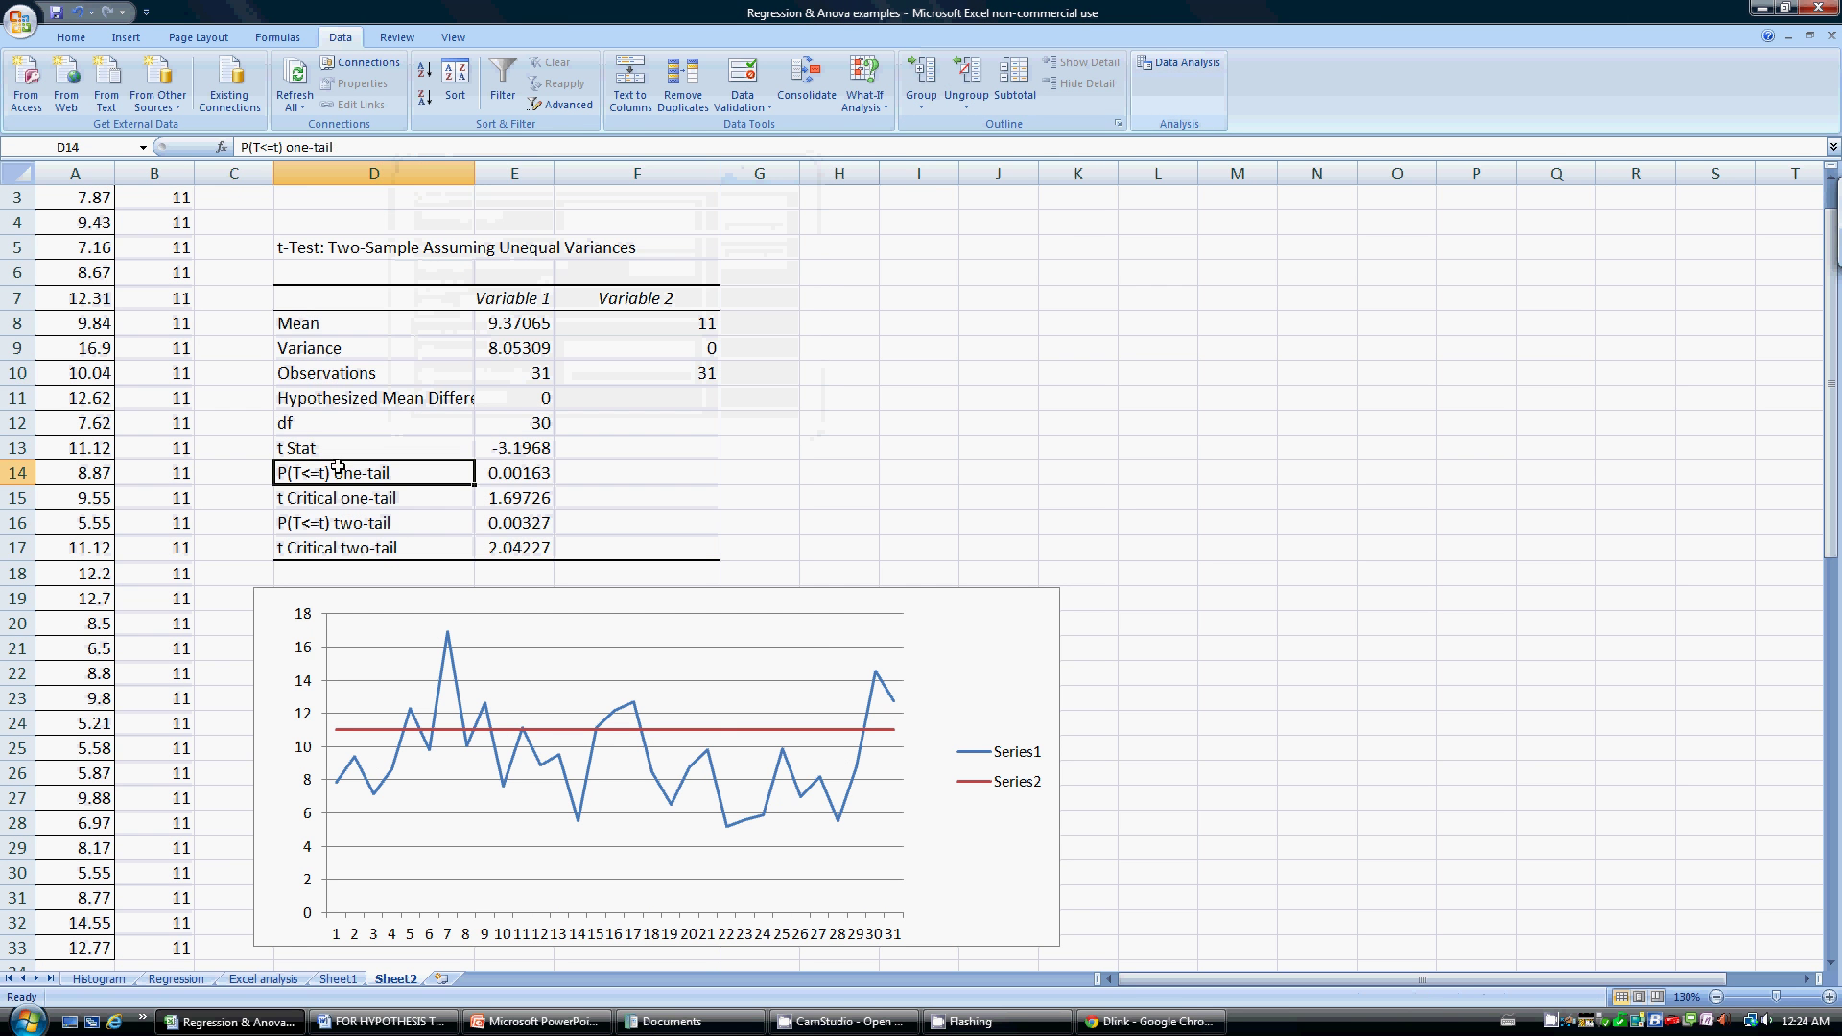
left_click(519, 472)
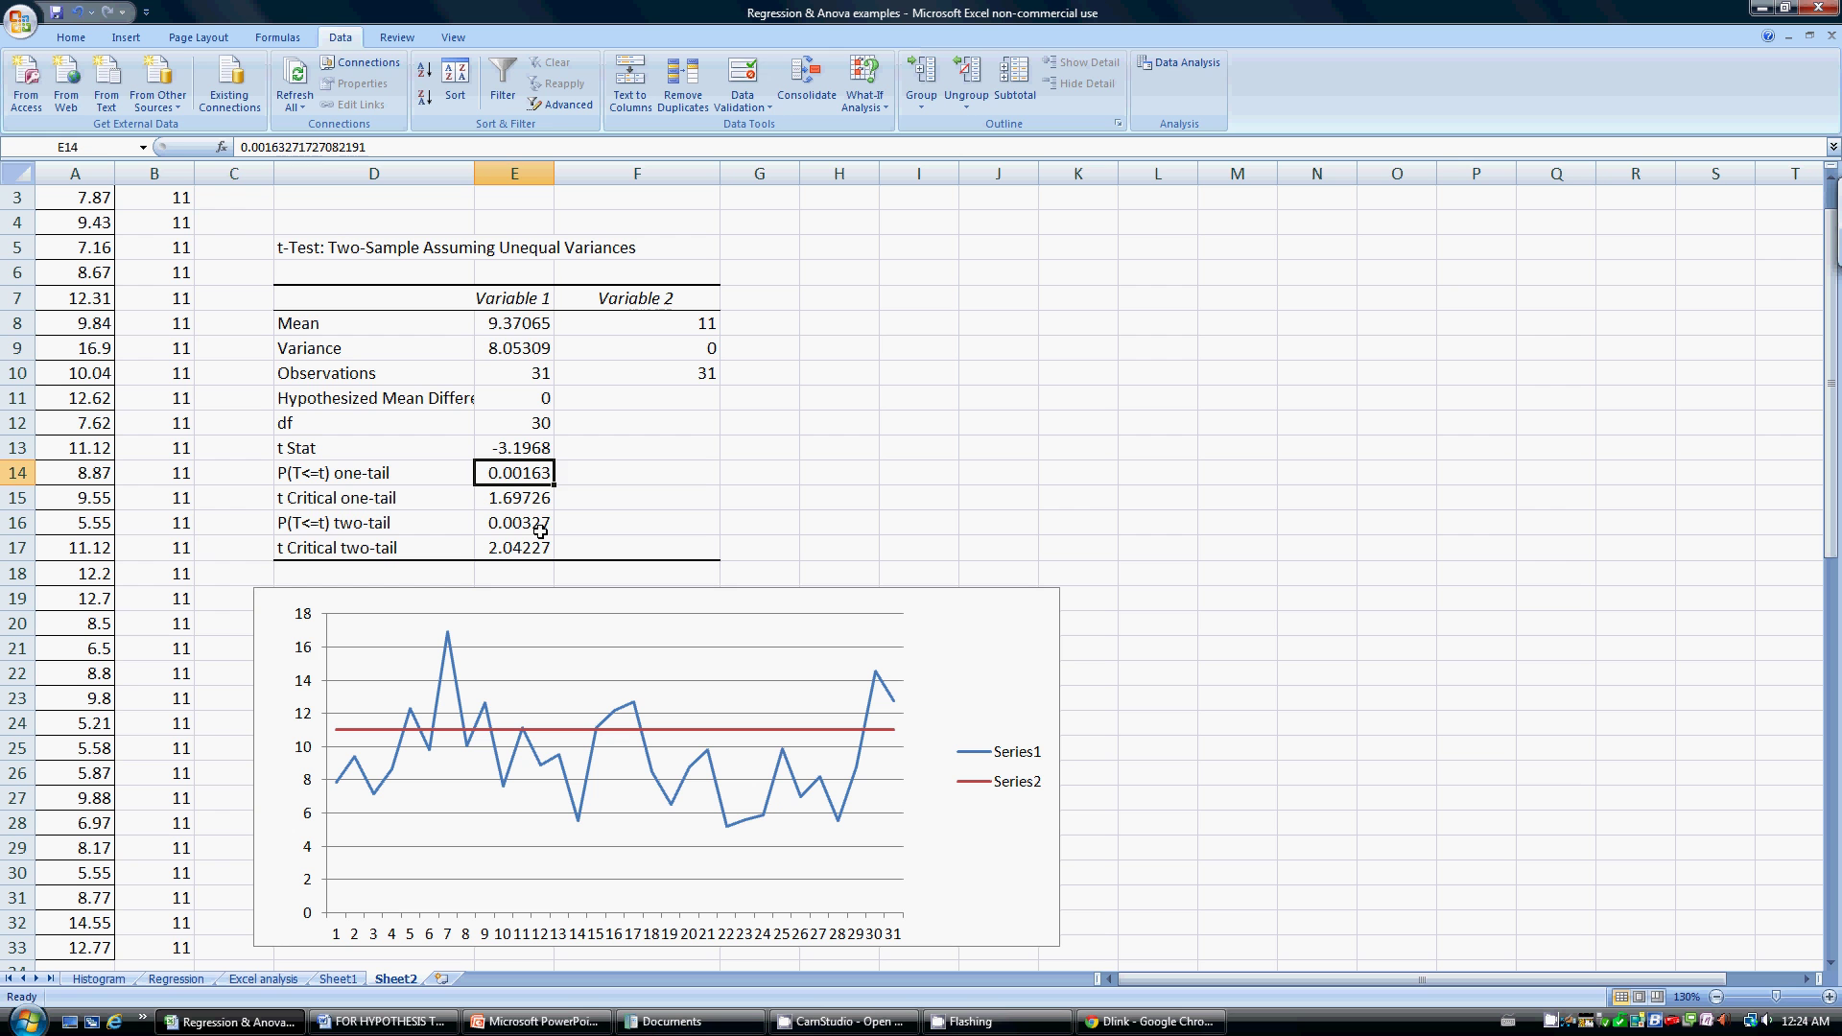
left_click(294, 524)
left_click(552, 529)
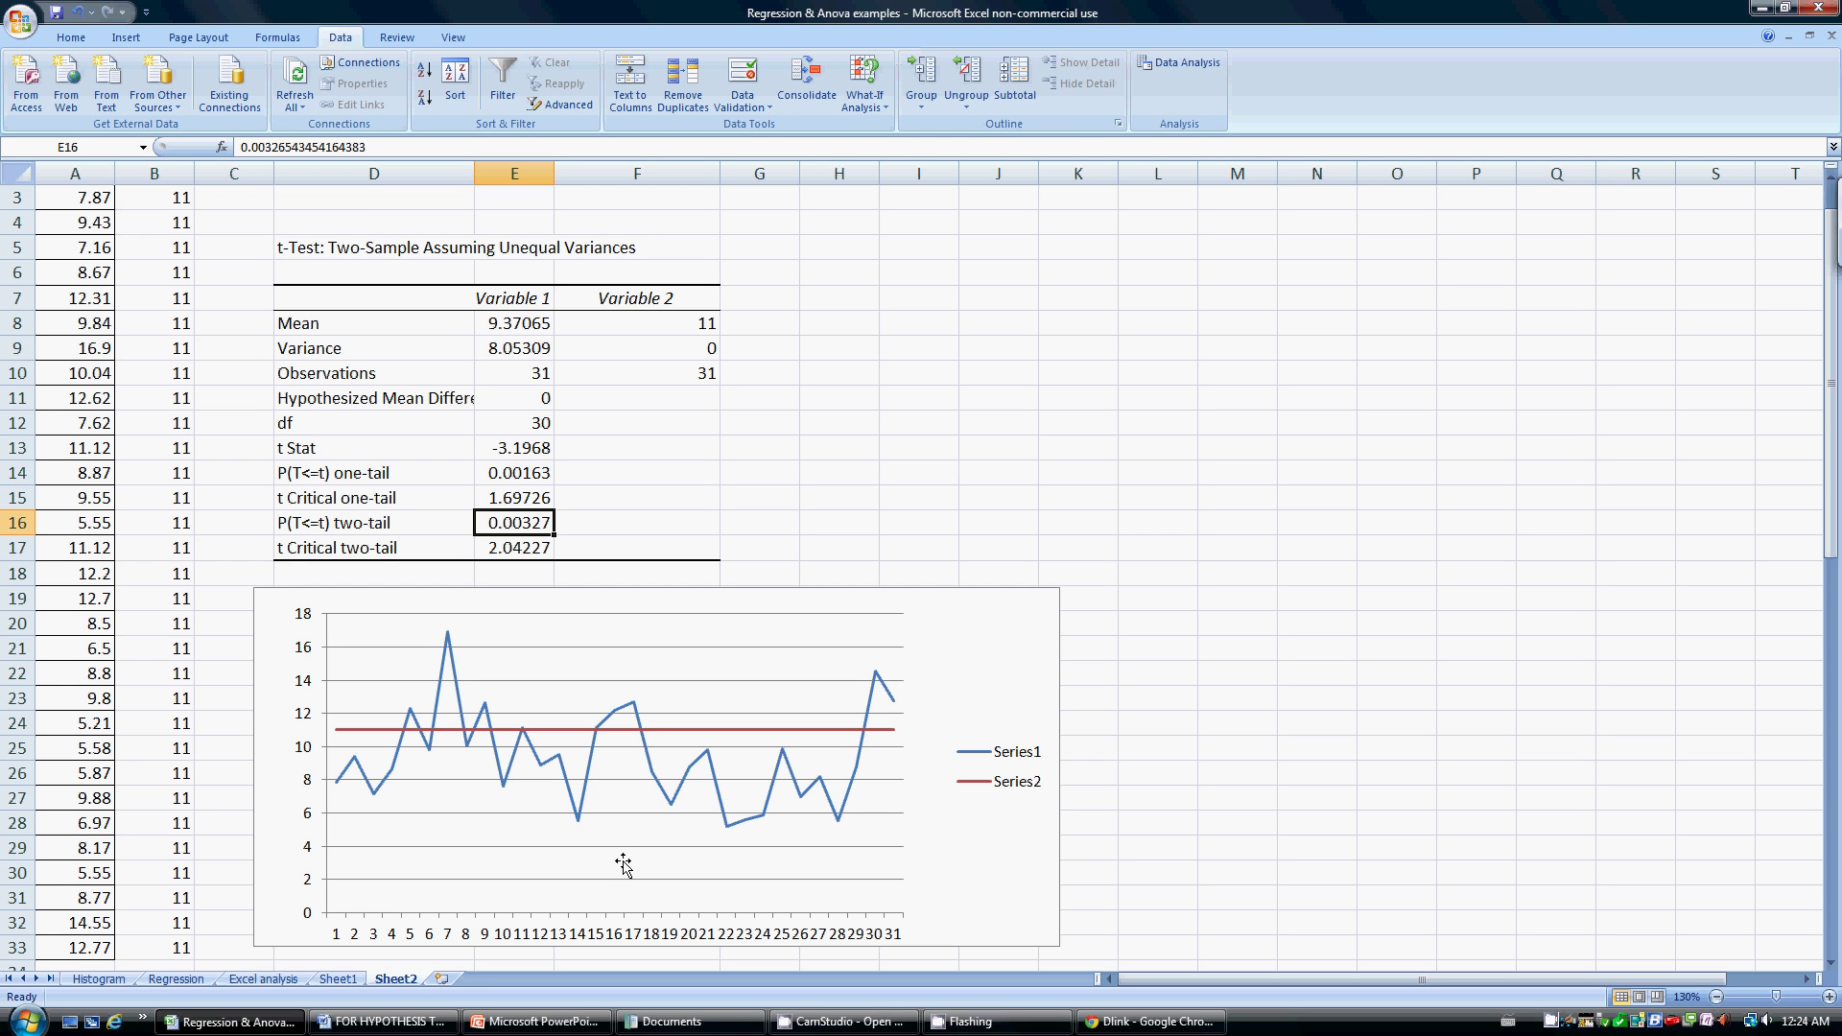
Switch to the hypothesis testing document in Word and read the 1 sample T test conclusion for p <0.05
left_click(390, 1023)
left_click(536, 238)
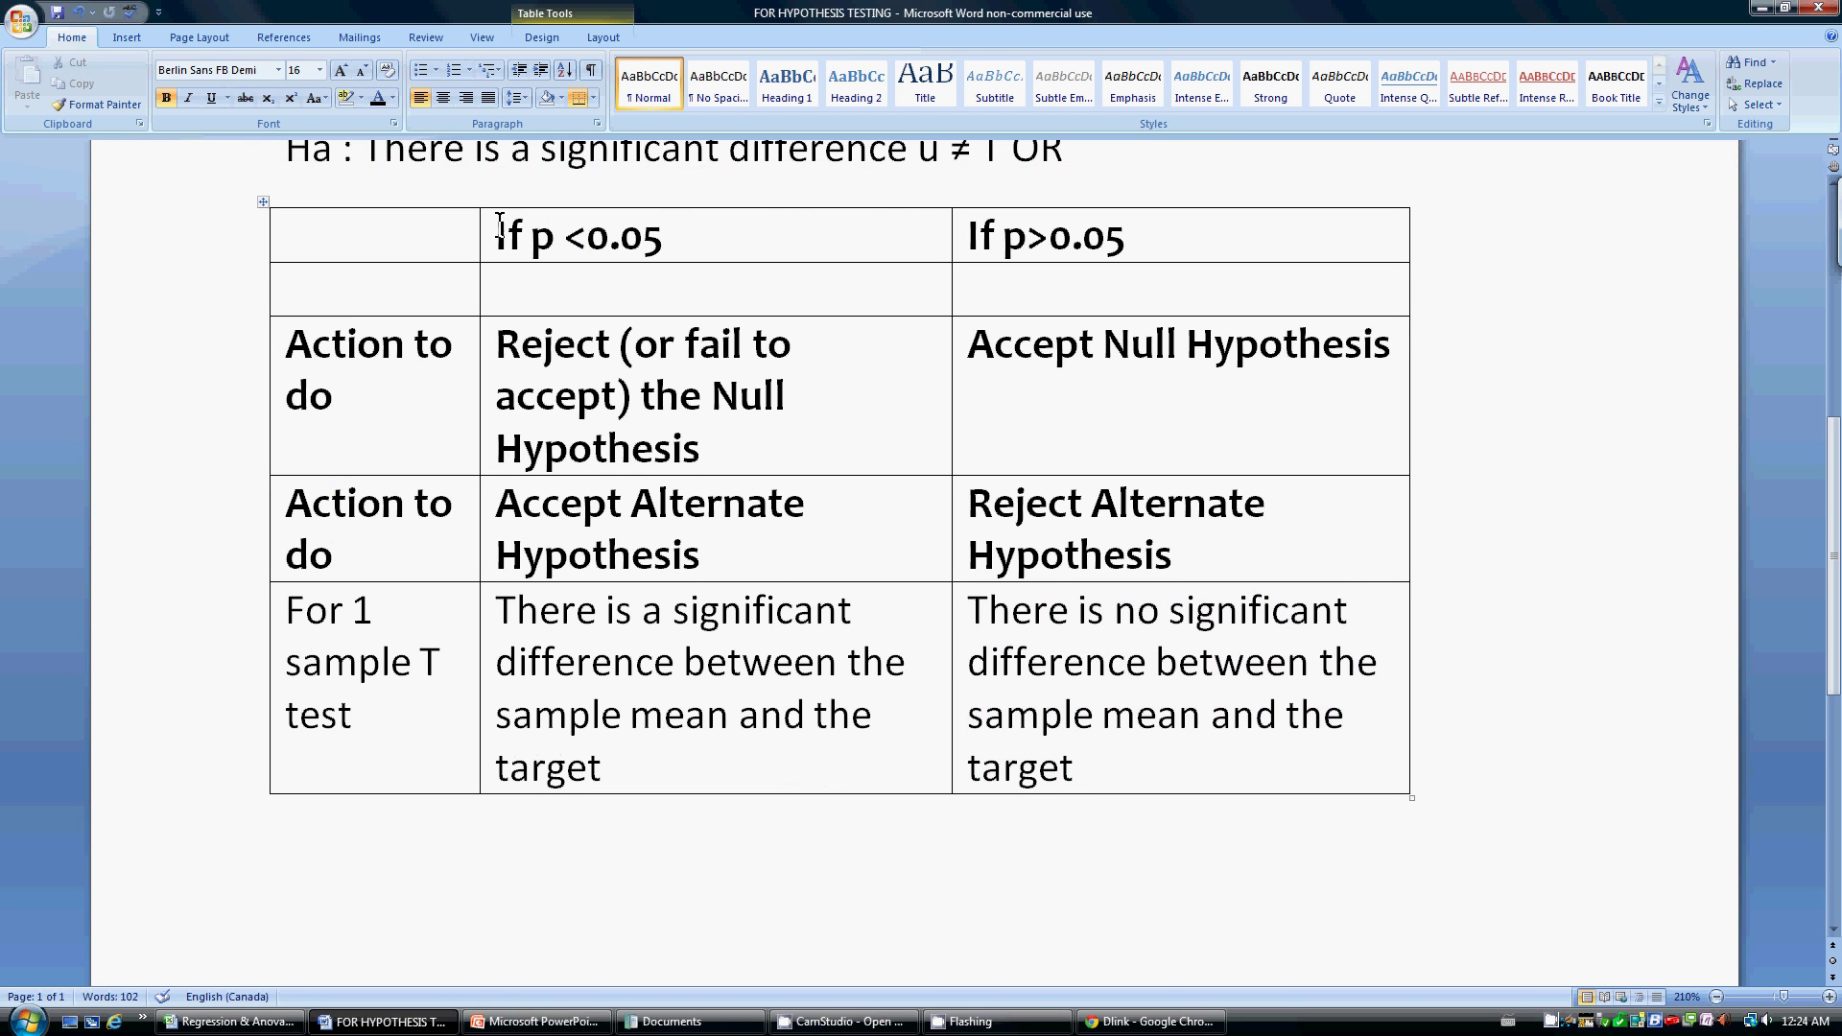
left_click_drag(498, 238, 734, 239)
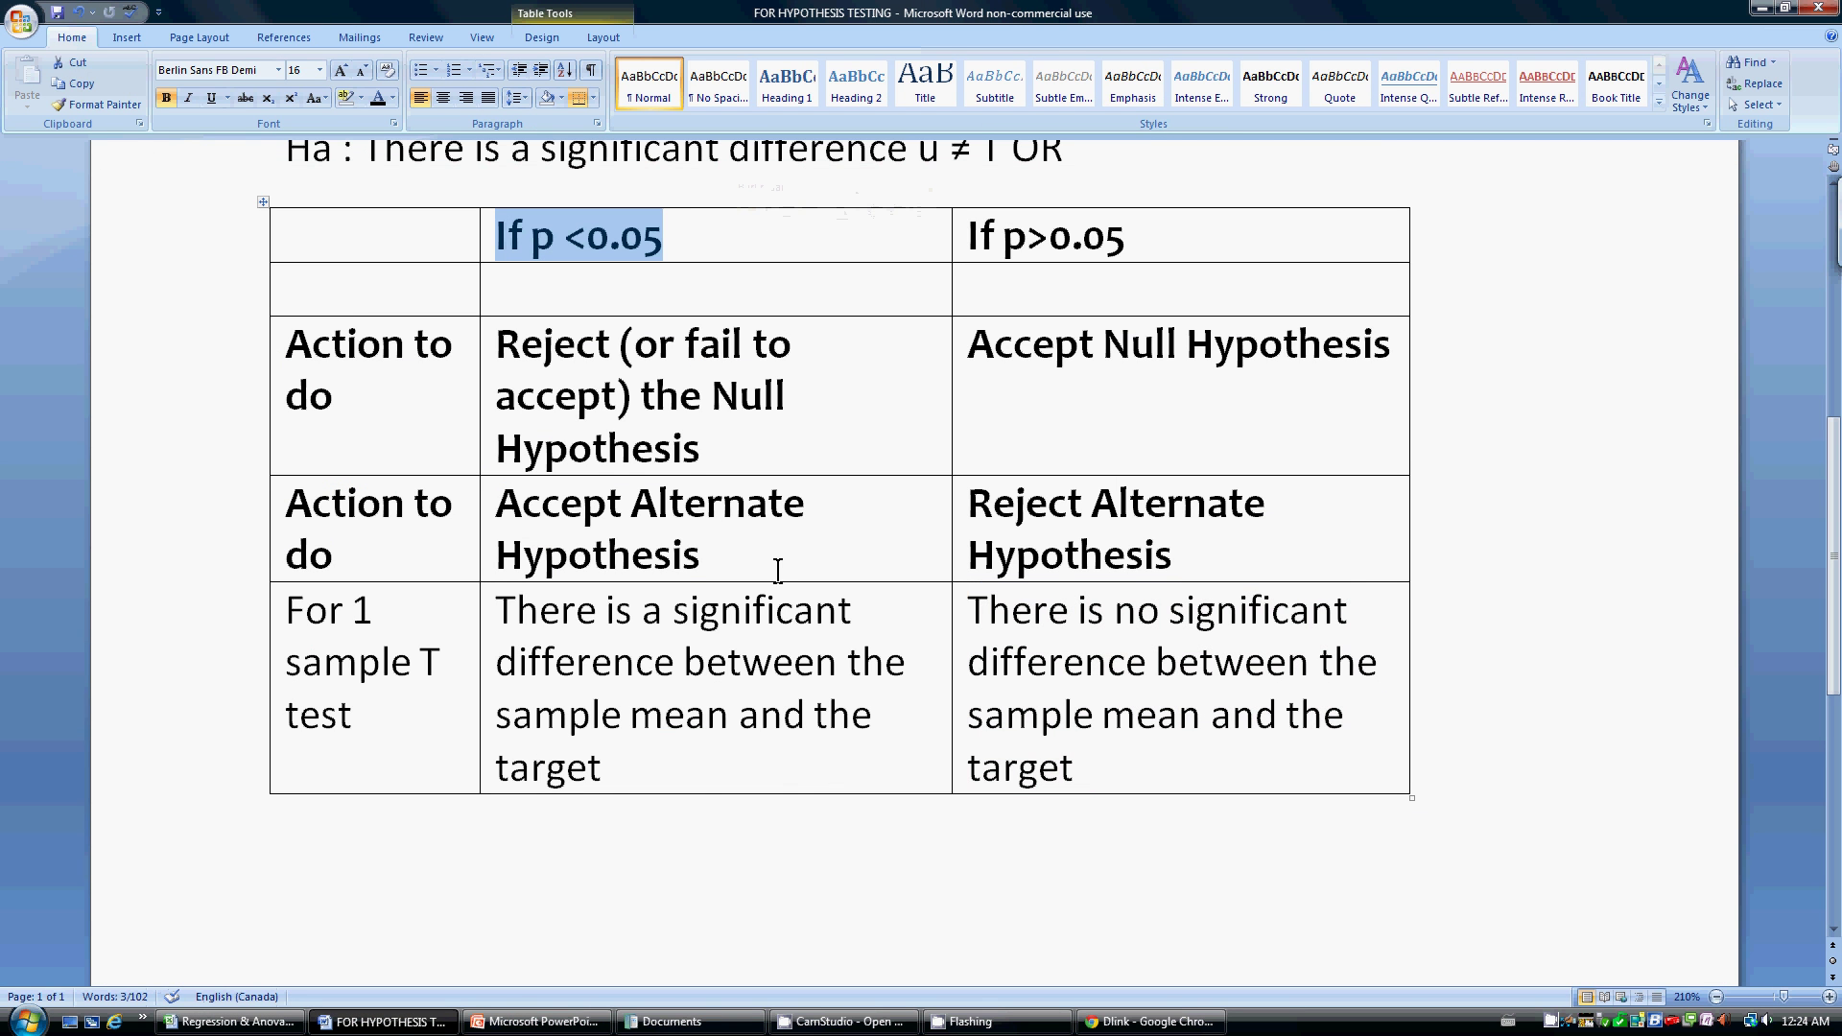
left_click_drag(501, 633, 708, 776)
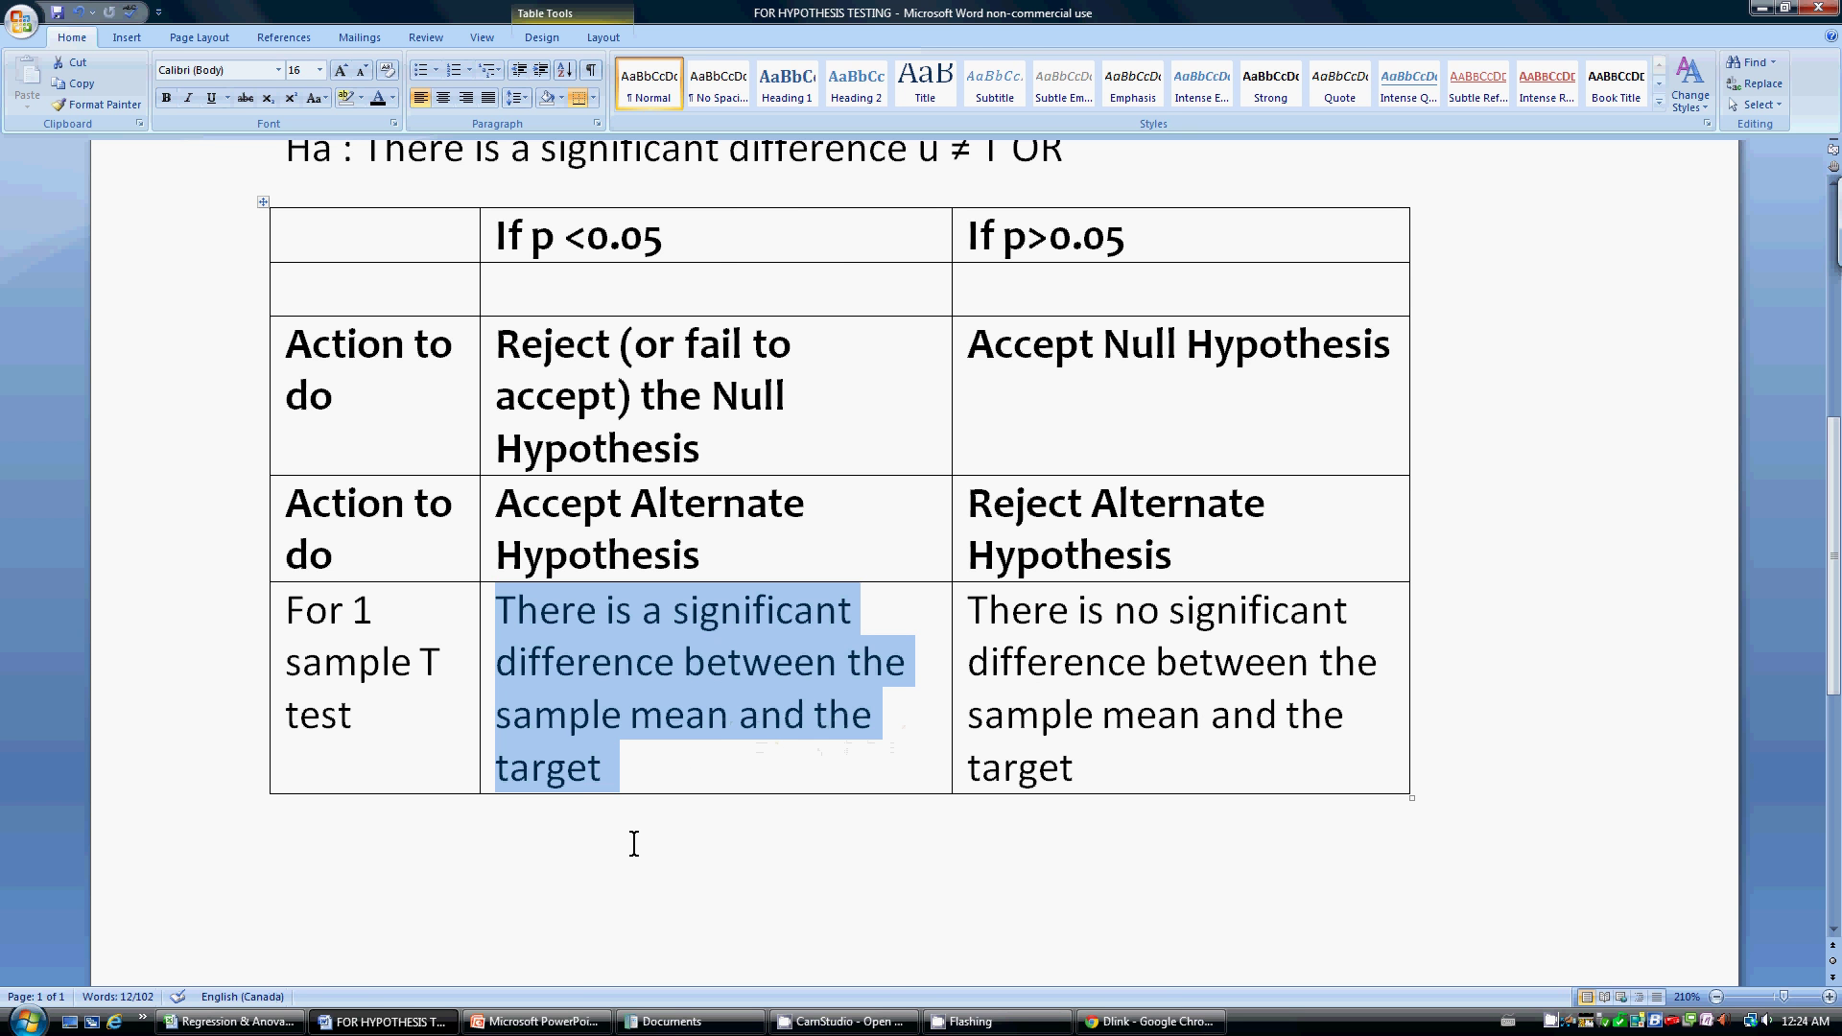
Switch to the Excel workbook and add a polynomial trendline to the Series1 line in the chart
left_click(231, 1021)
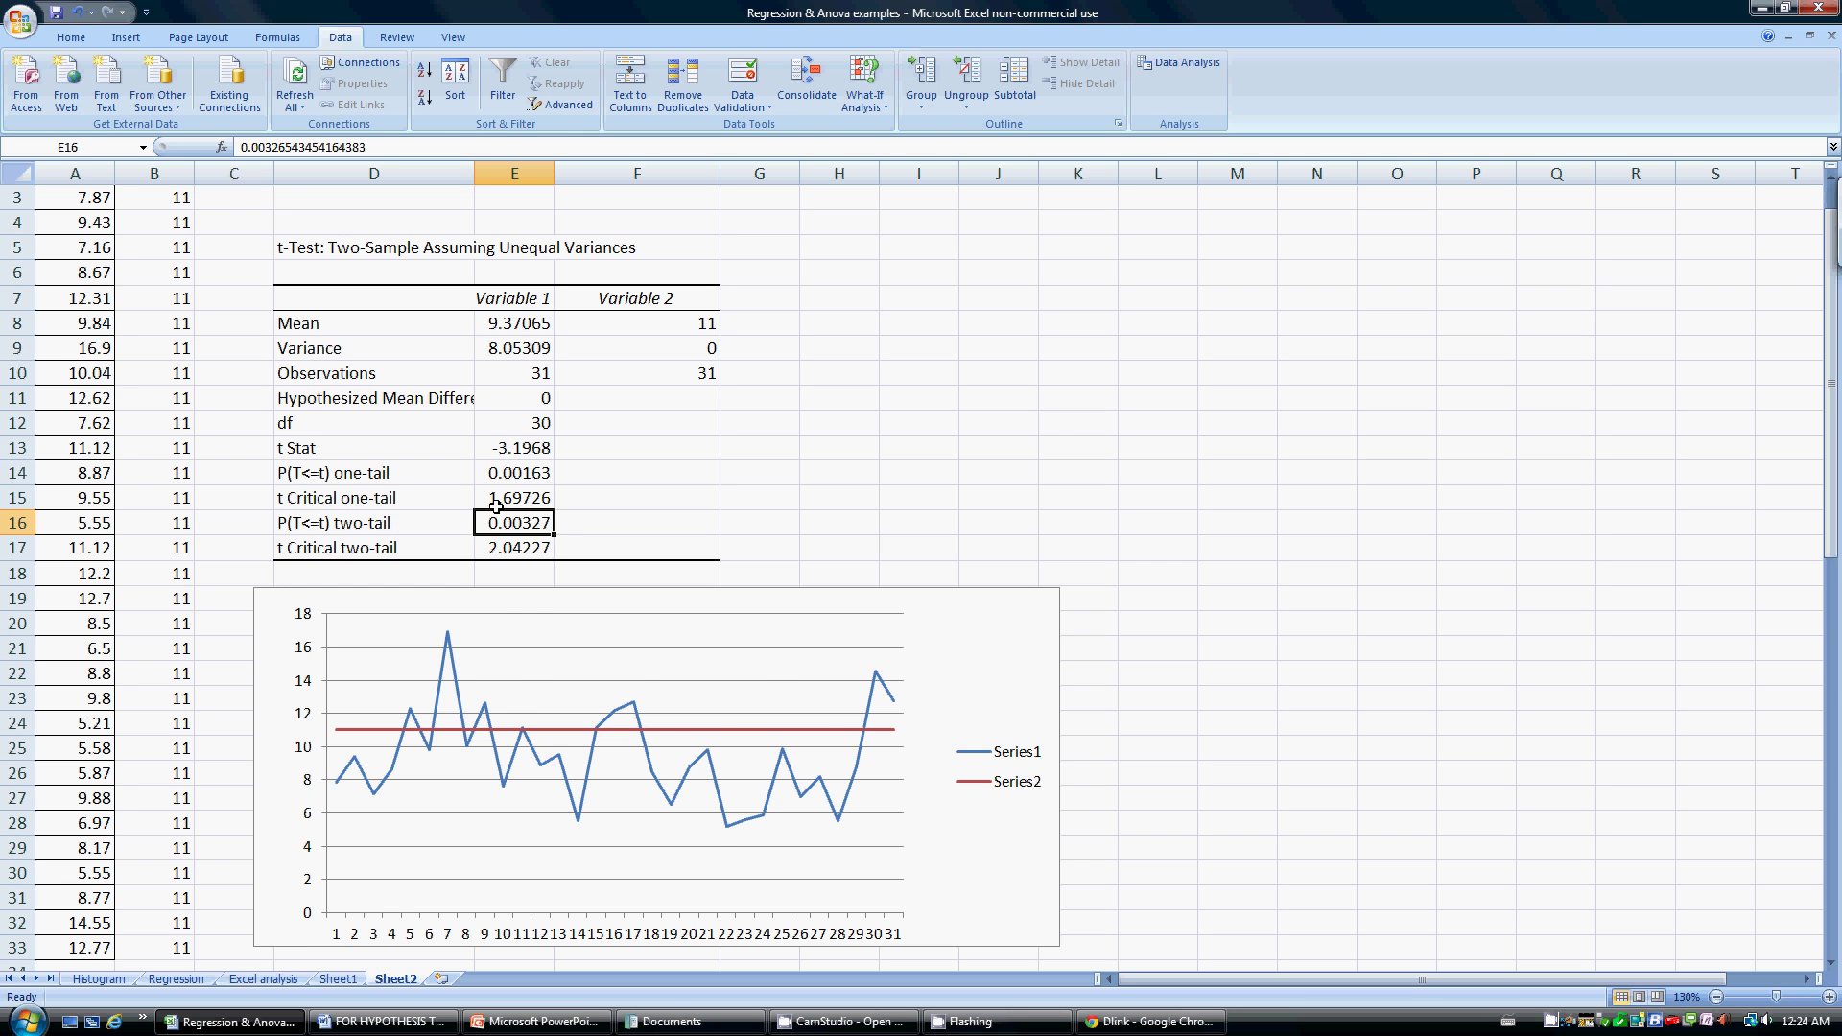
scroll(496, 506, "down", 2)
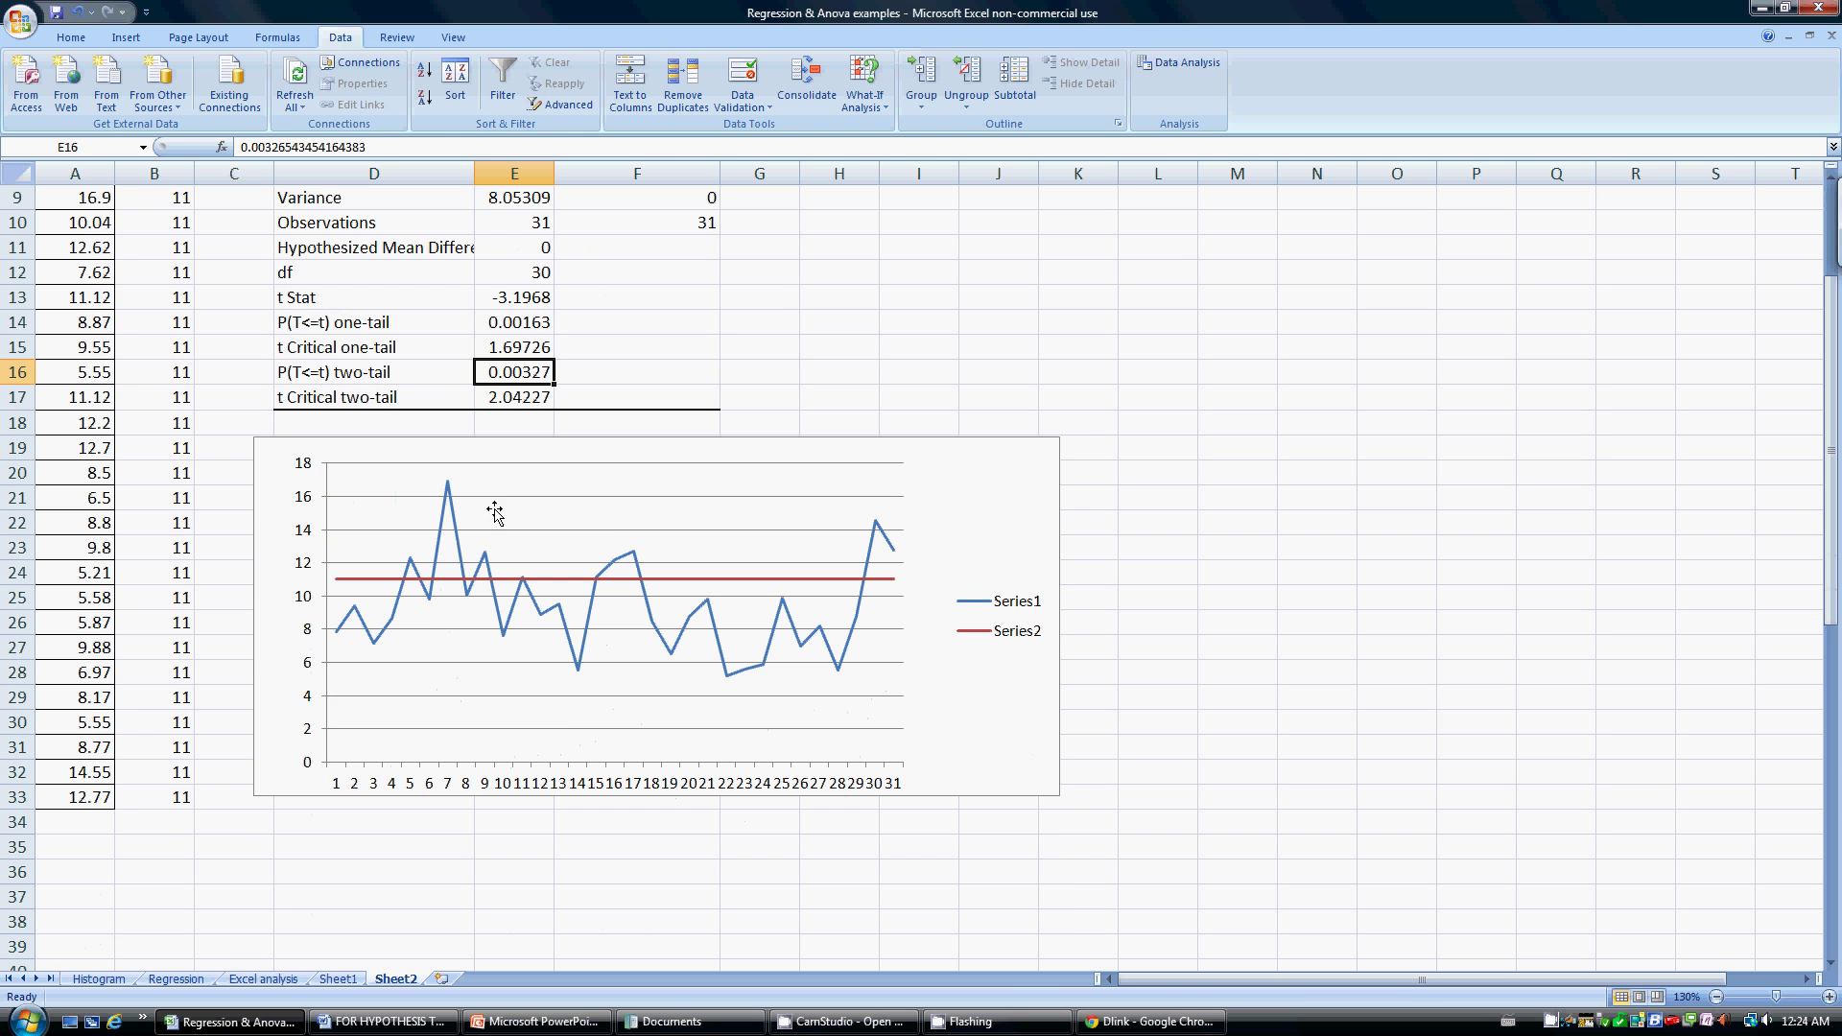
left_click(579, 643)
left_click(581, 660)
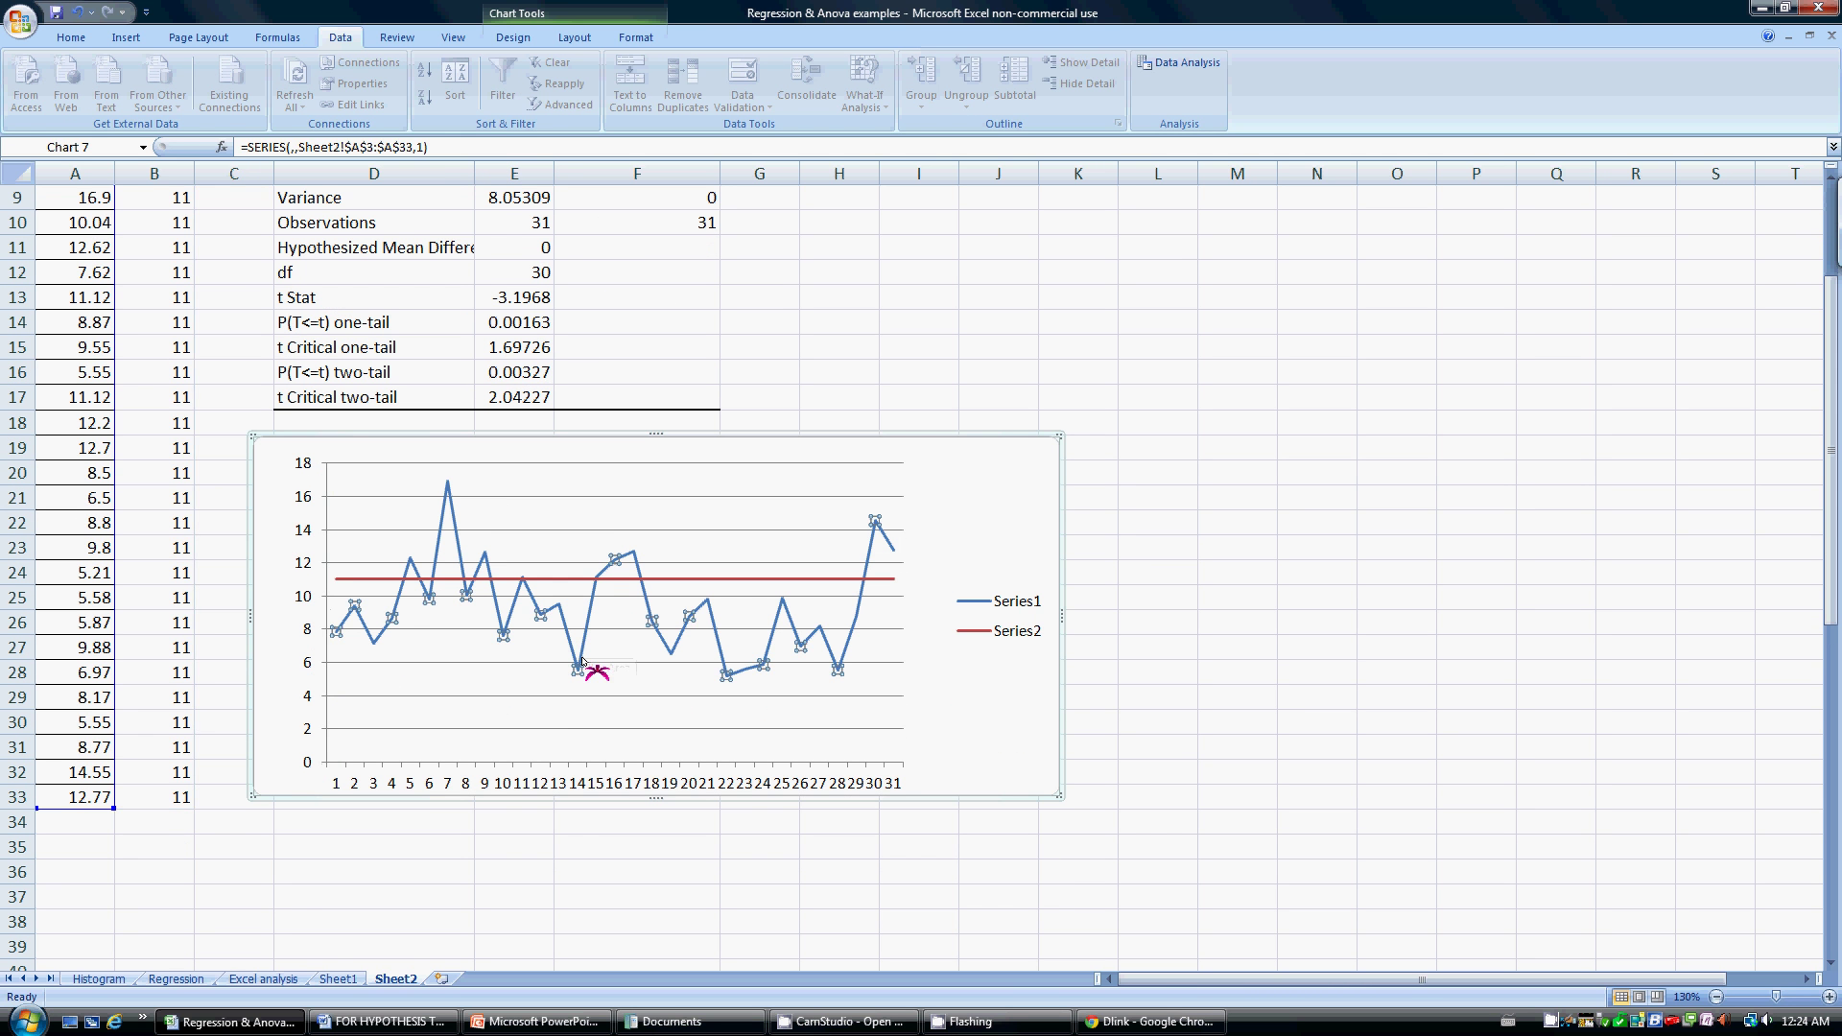
right_click(583, 661)
left_click(671, 800)
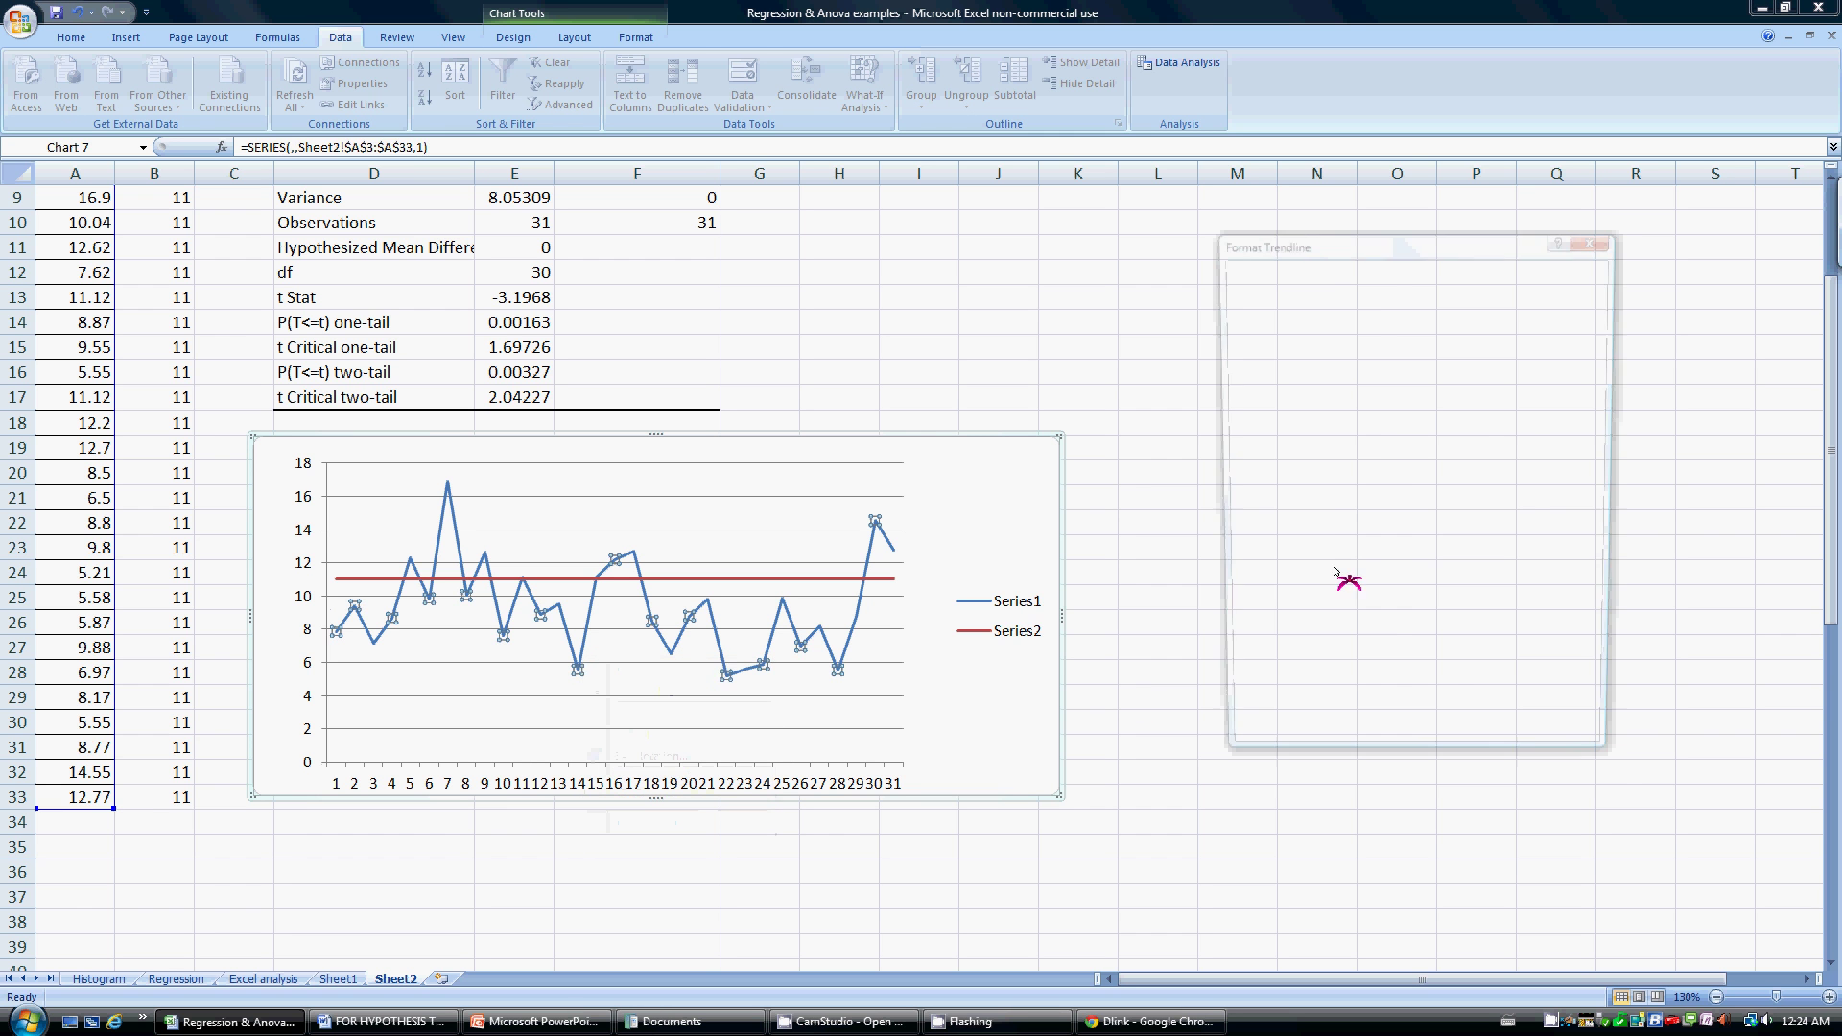
left_click(1411, 434)
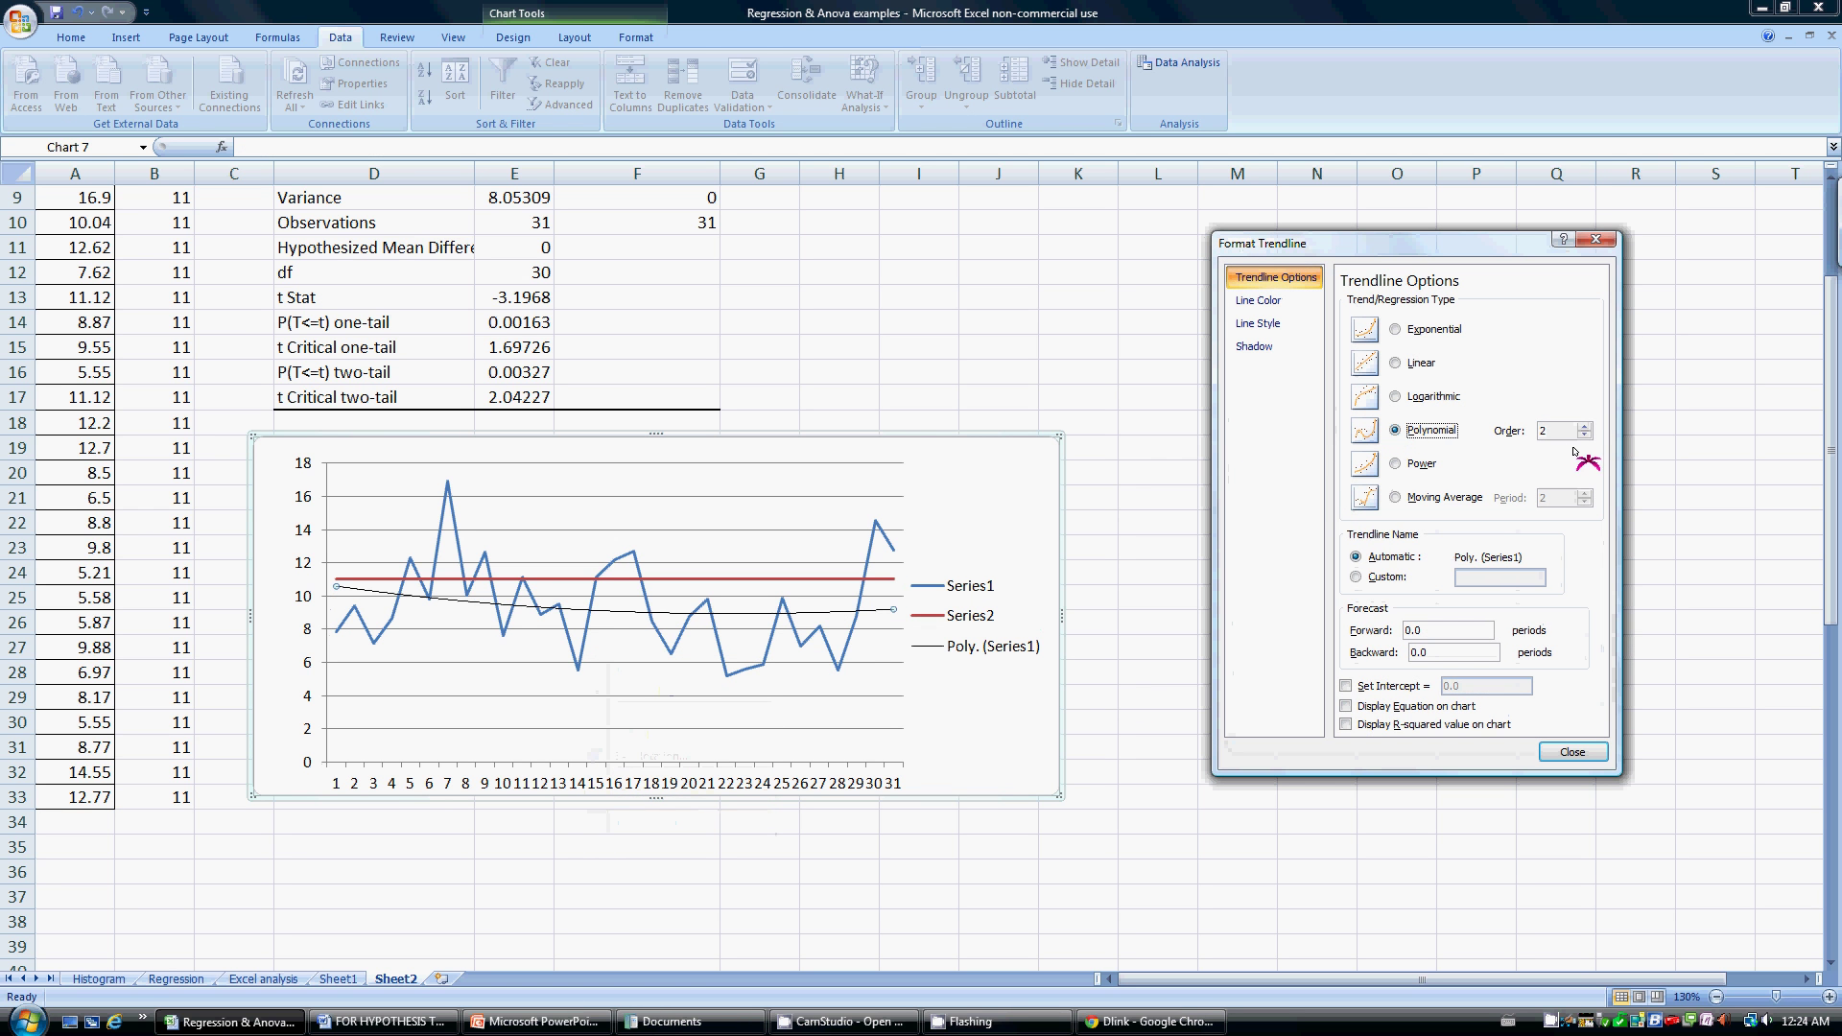
Set the Series1 polynomial trendline's order to 6 and close the trendline formatting
left_click(1584, 428)
left_click(1584, 428)
left_click(1585, 428)
left_click(1584, 428)
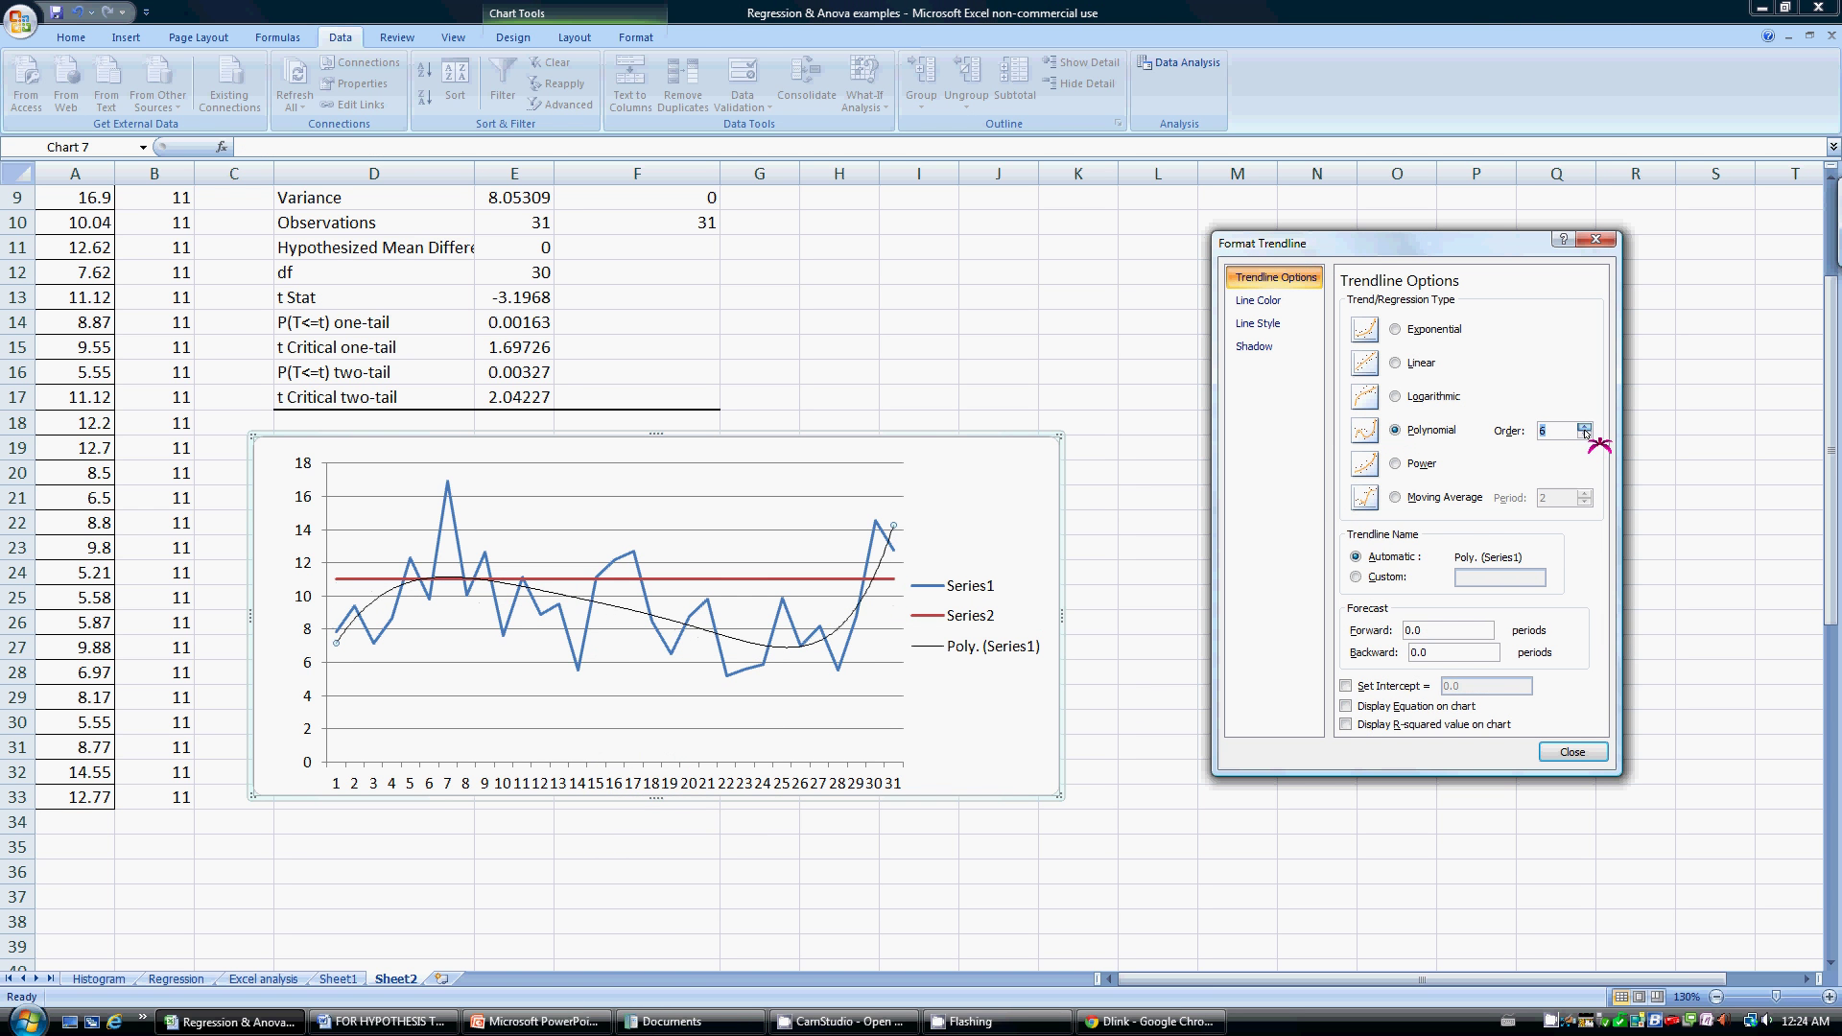
left_click(1577, 754)
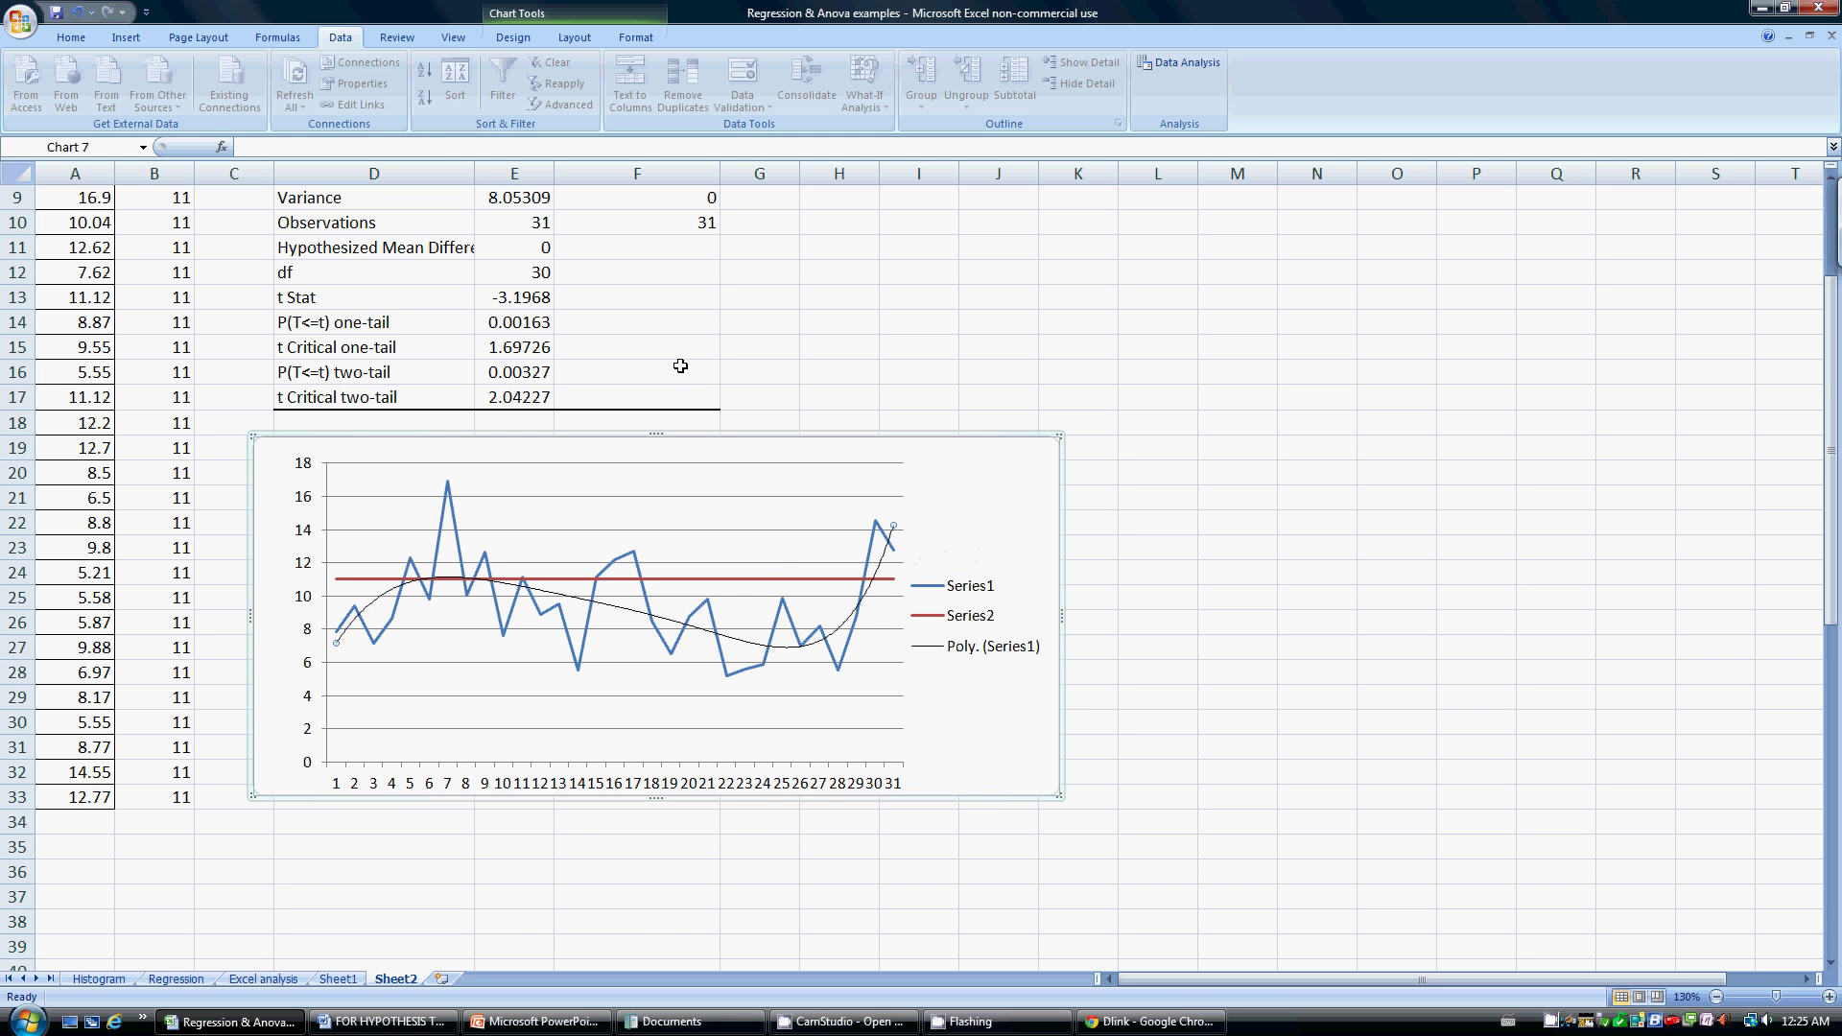
scroll(528, 437, "up", 2)
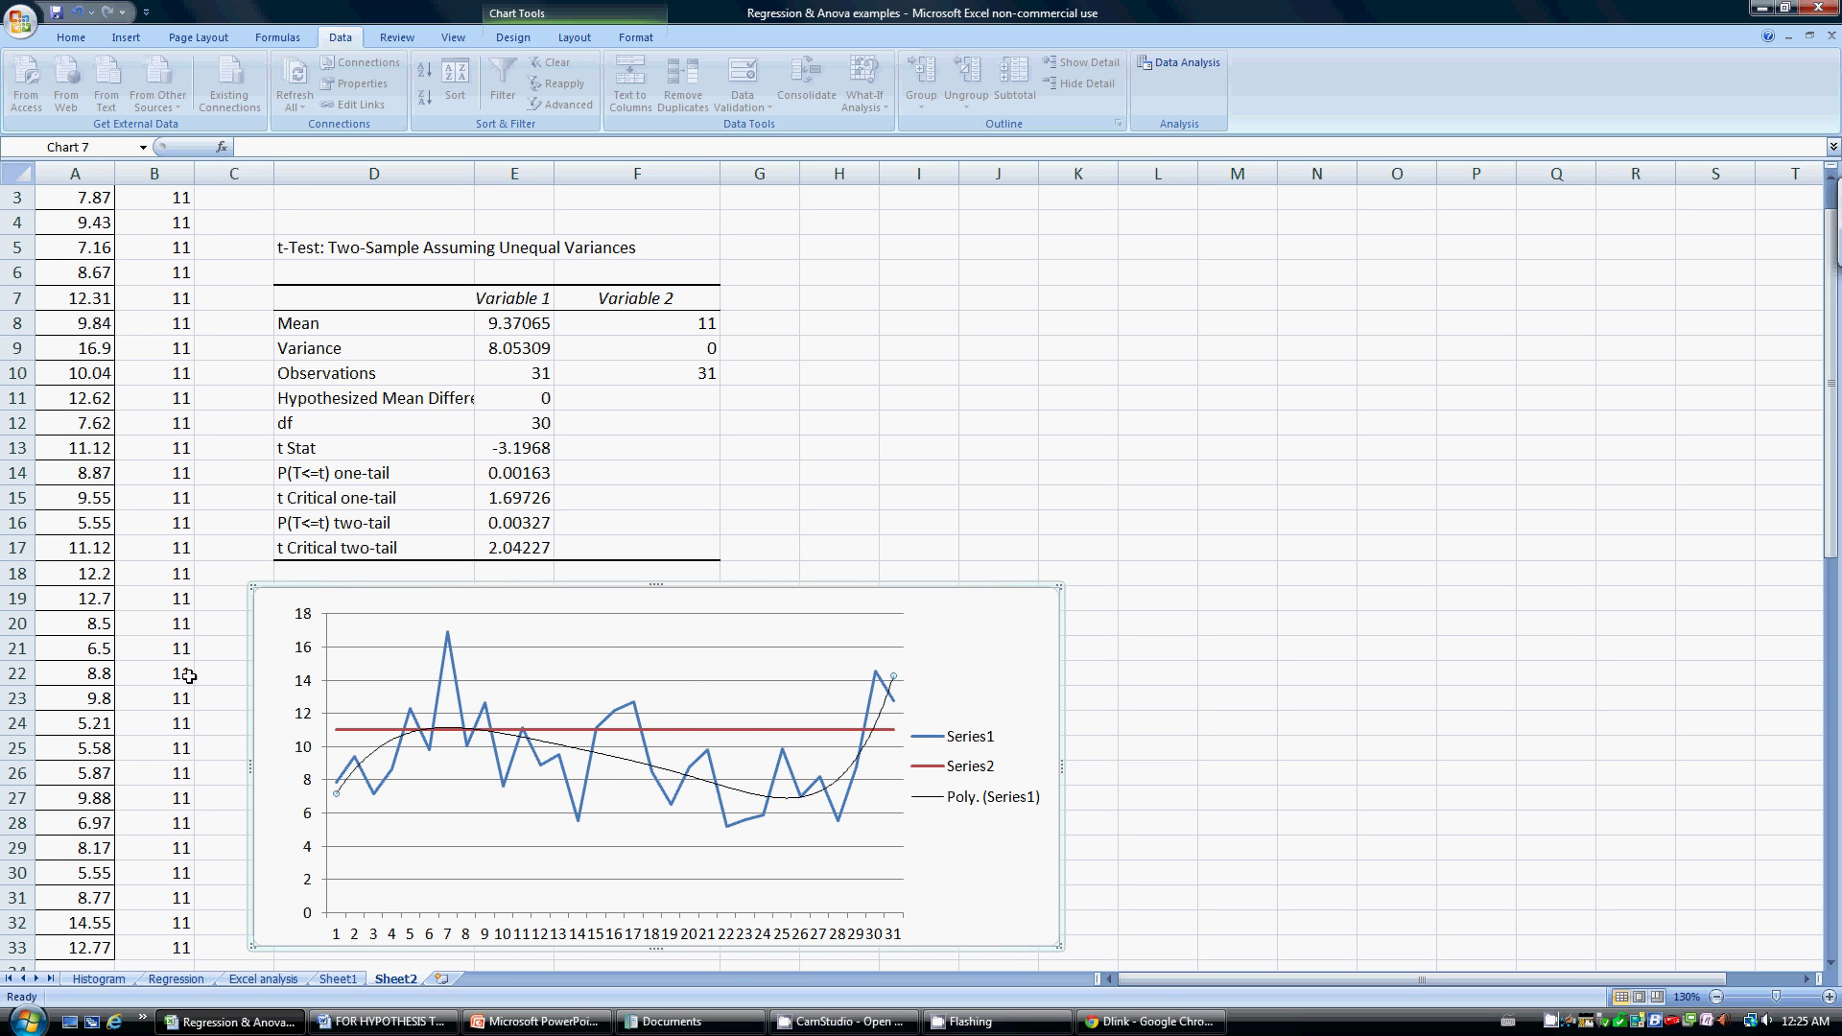
Delete the empty rows 36 to 50 between the chart and the list of target questions
scroll(189, 677, "down", 8)
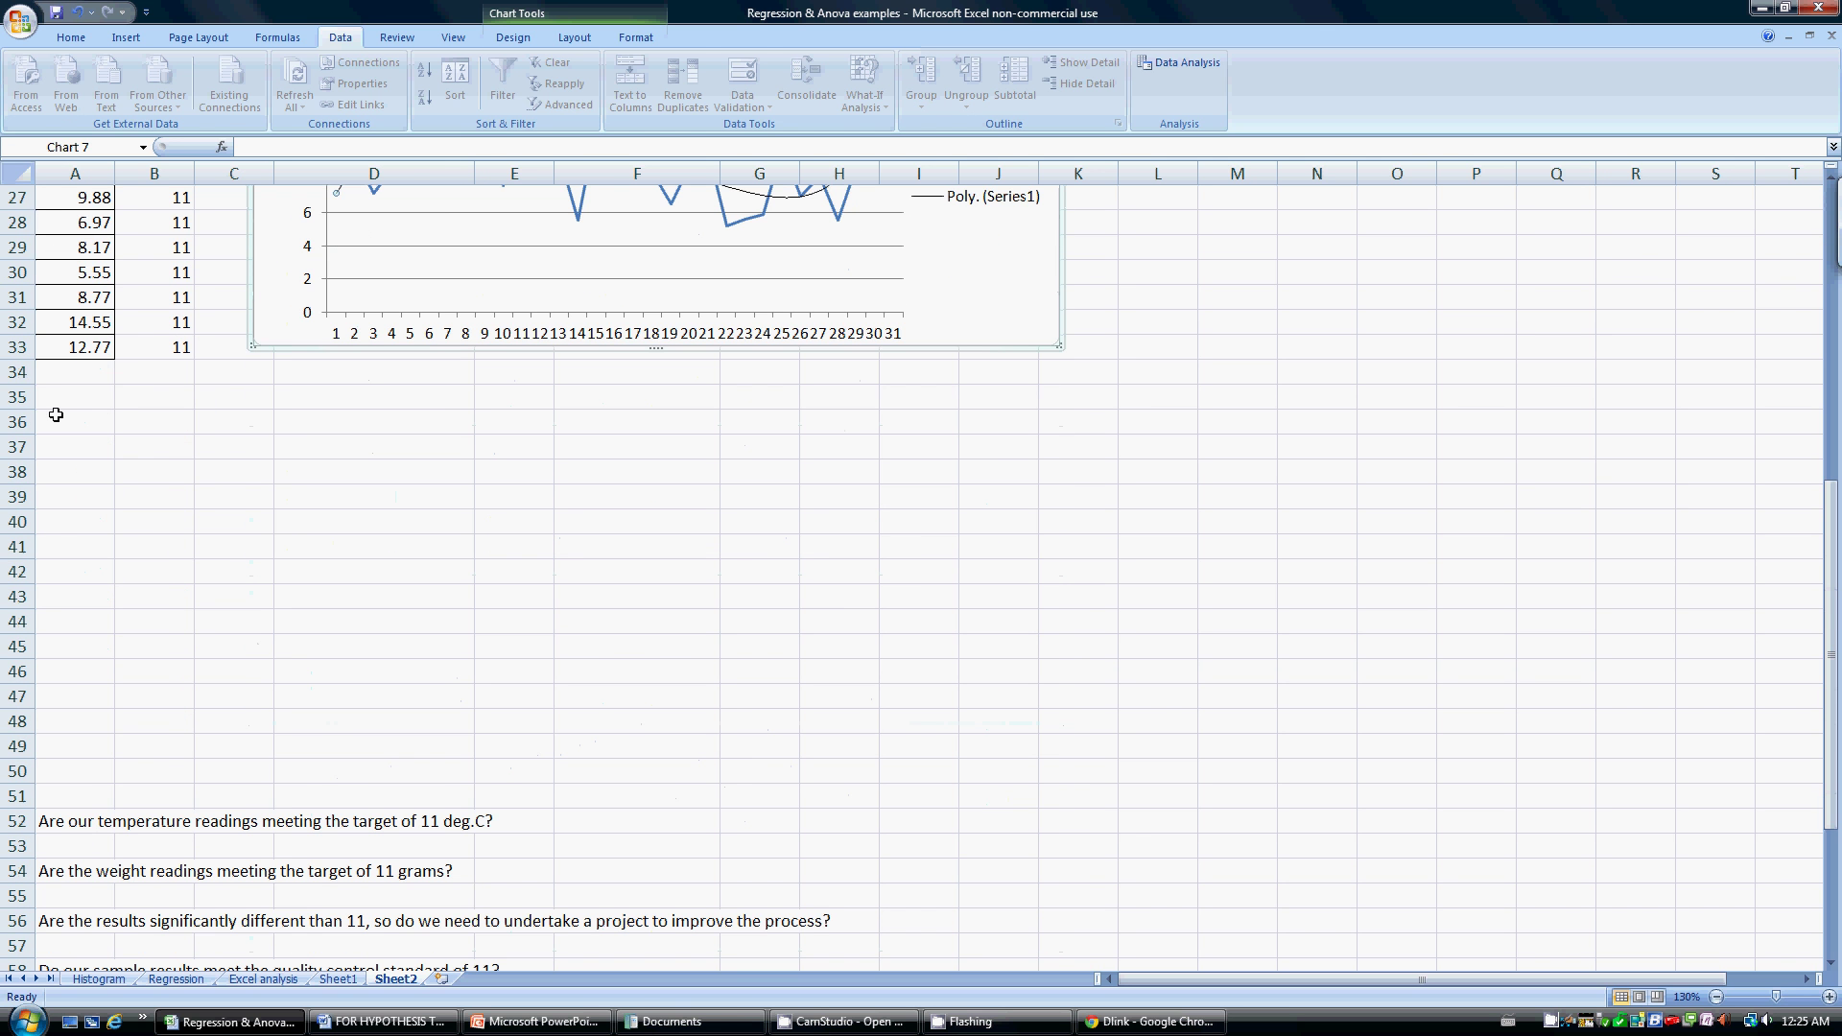
left_click_drag(17, 422, 19, 772)
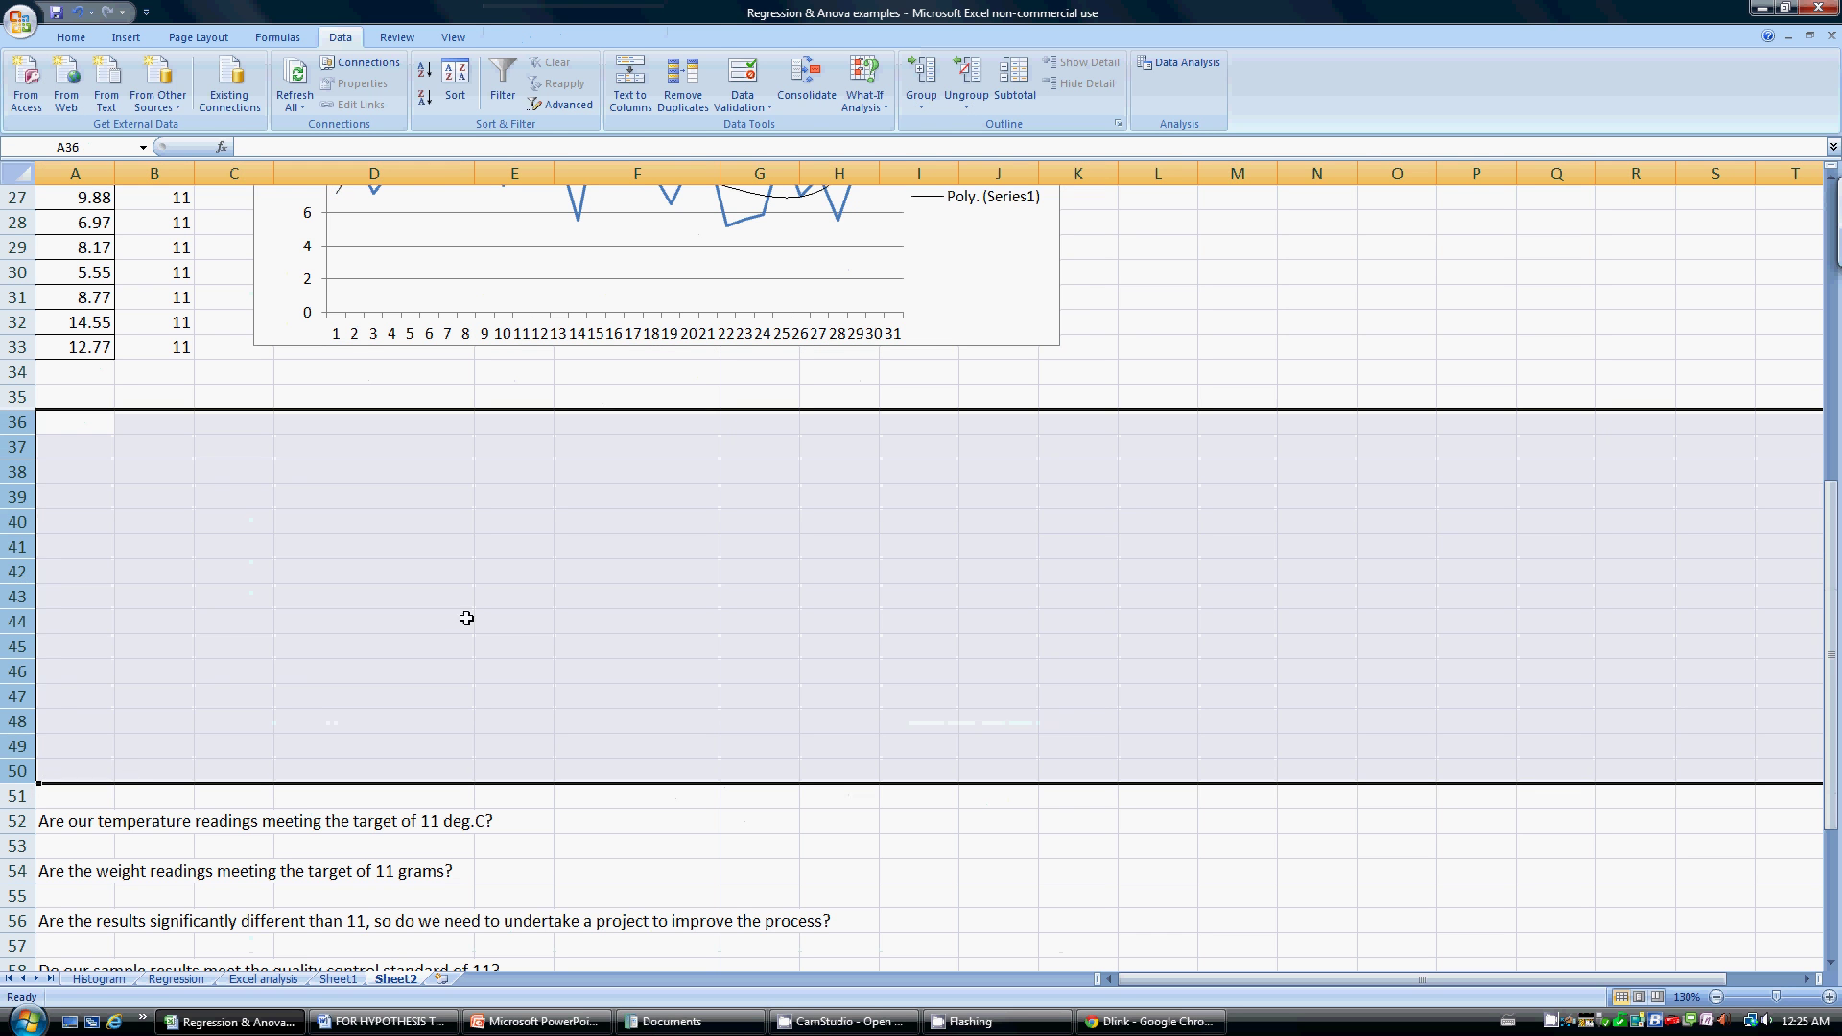
right_click(25, 537)
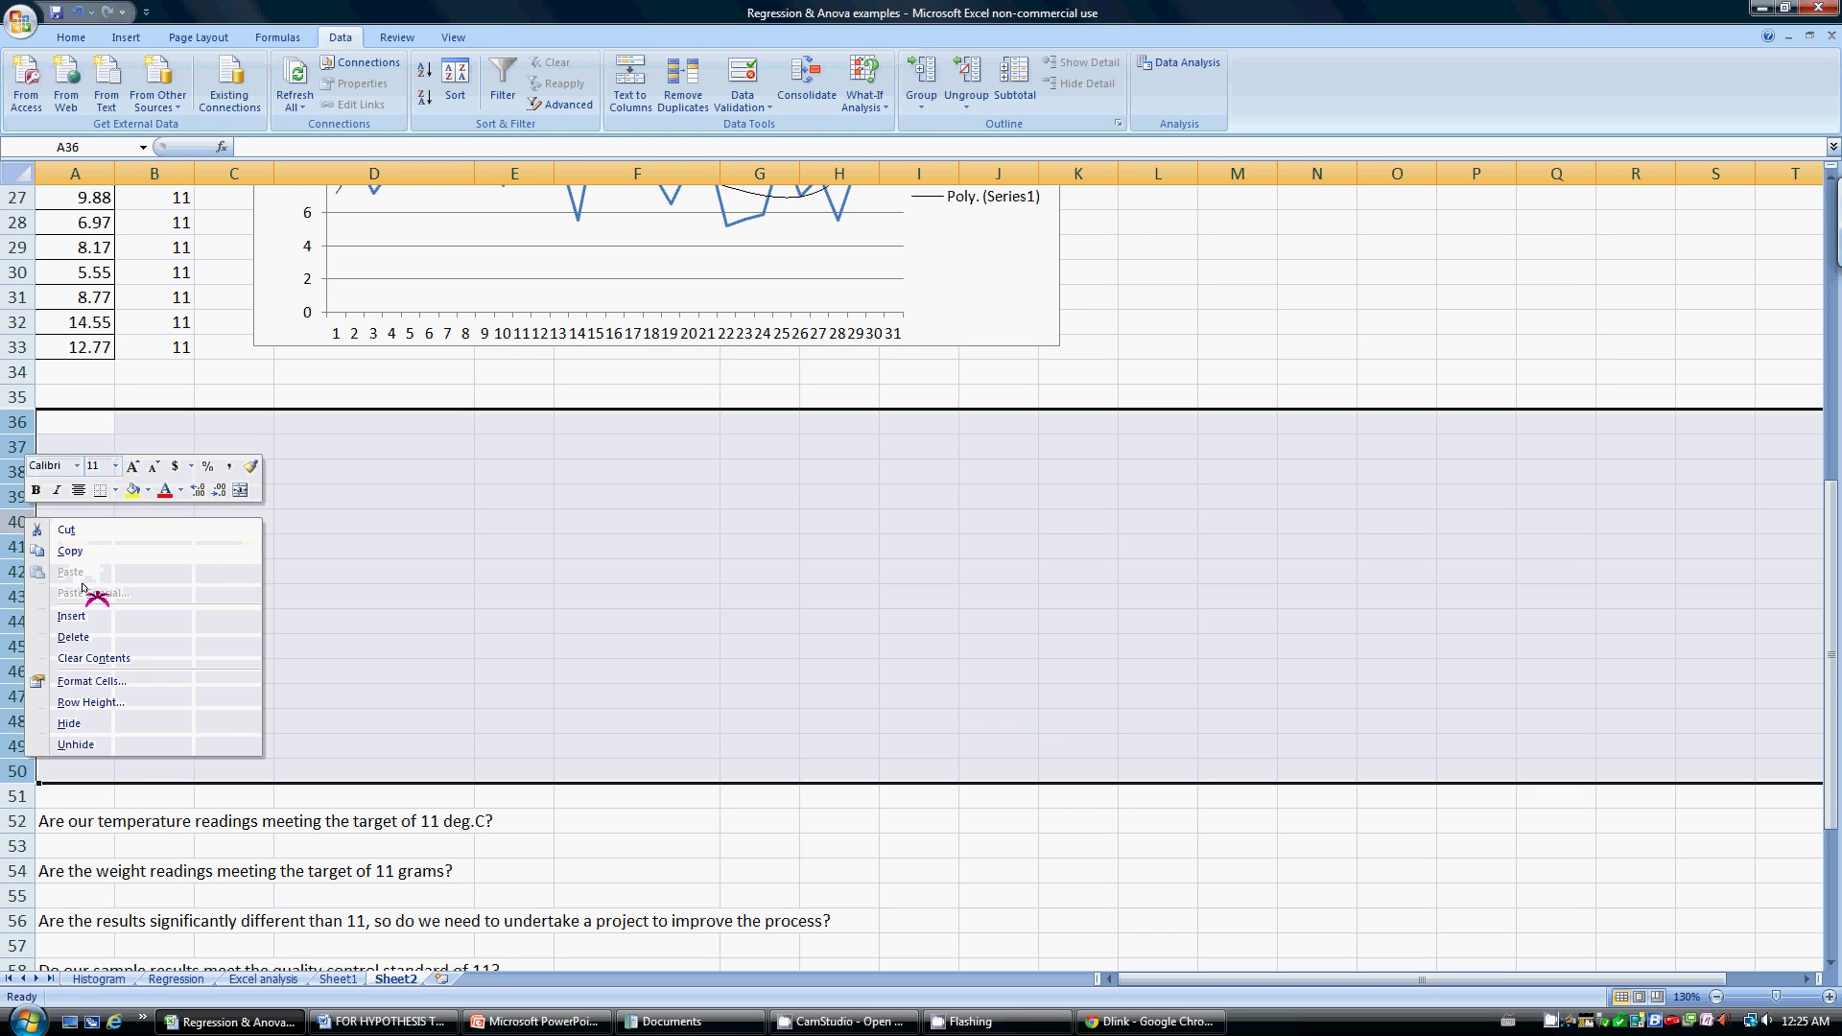
left_click(101, 644)
left_click(106, 444)
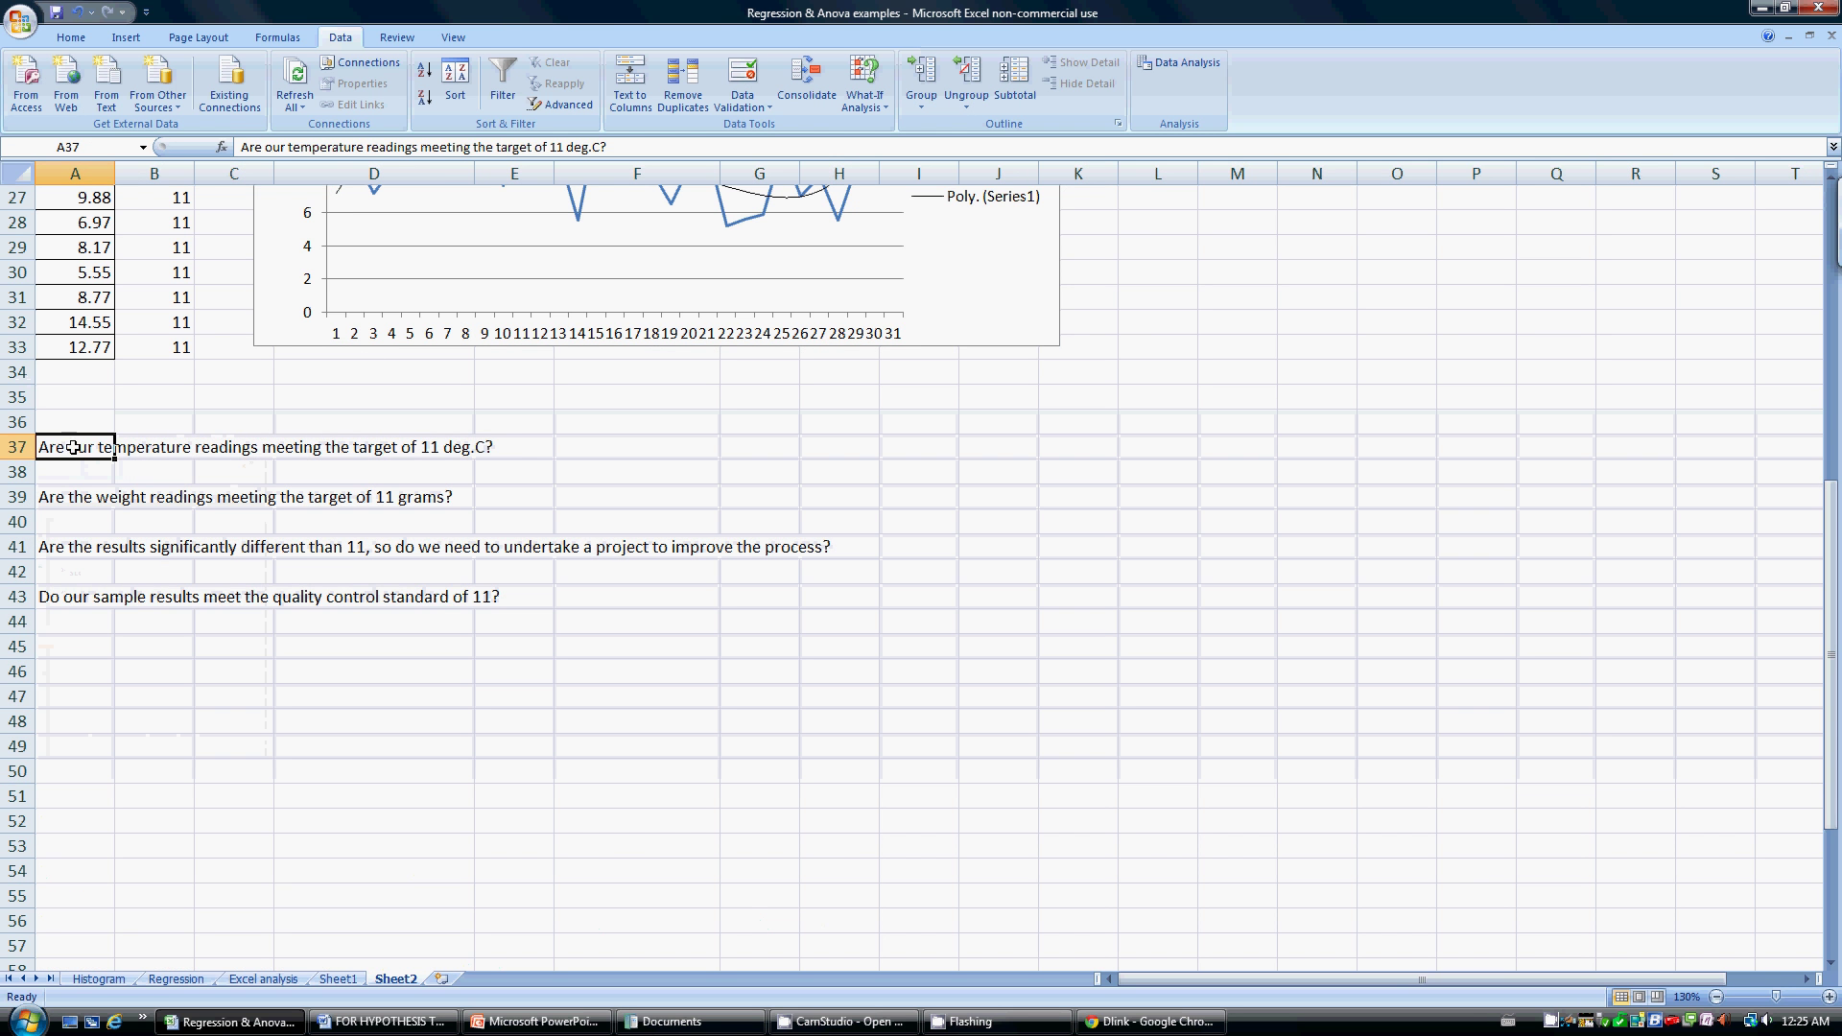
left_click(526, 450)
left_click(579, 442)
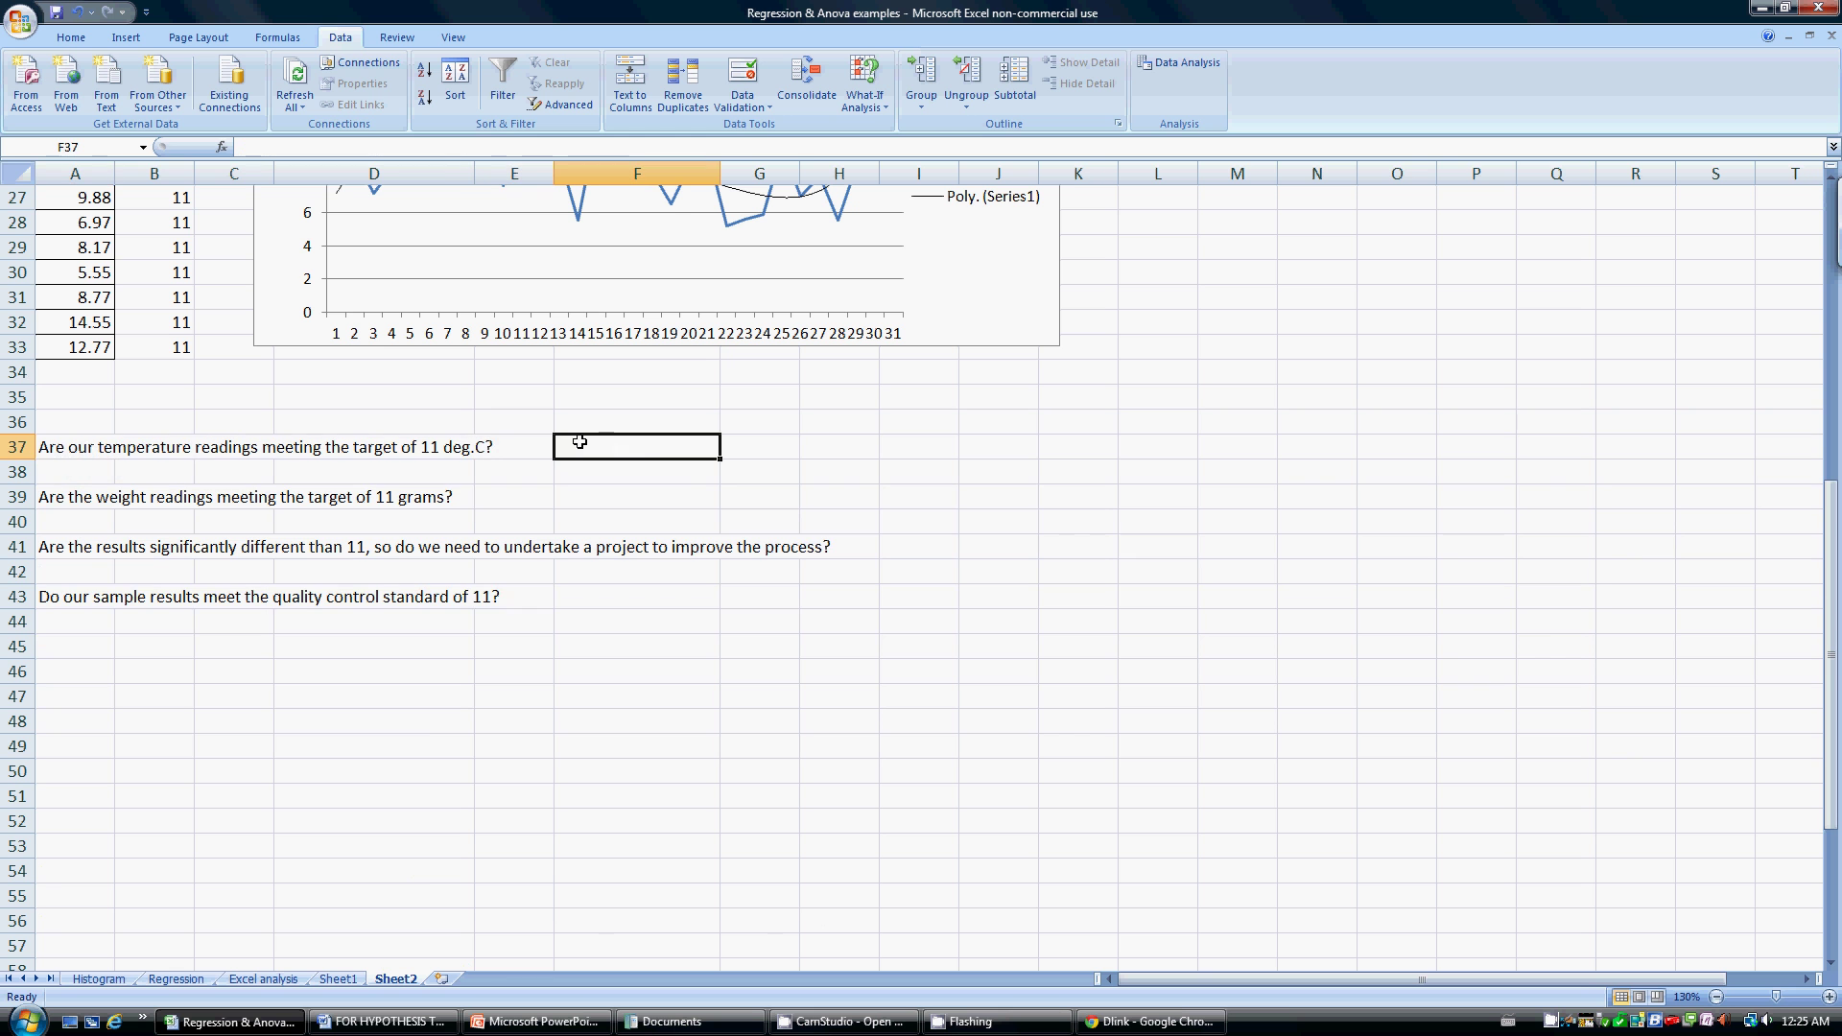
Apply the Bad cell style to the question block A37:I44
left_click_drag(59, 440, 891, 623)
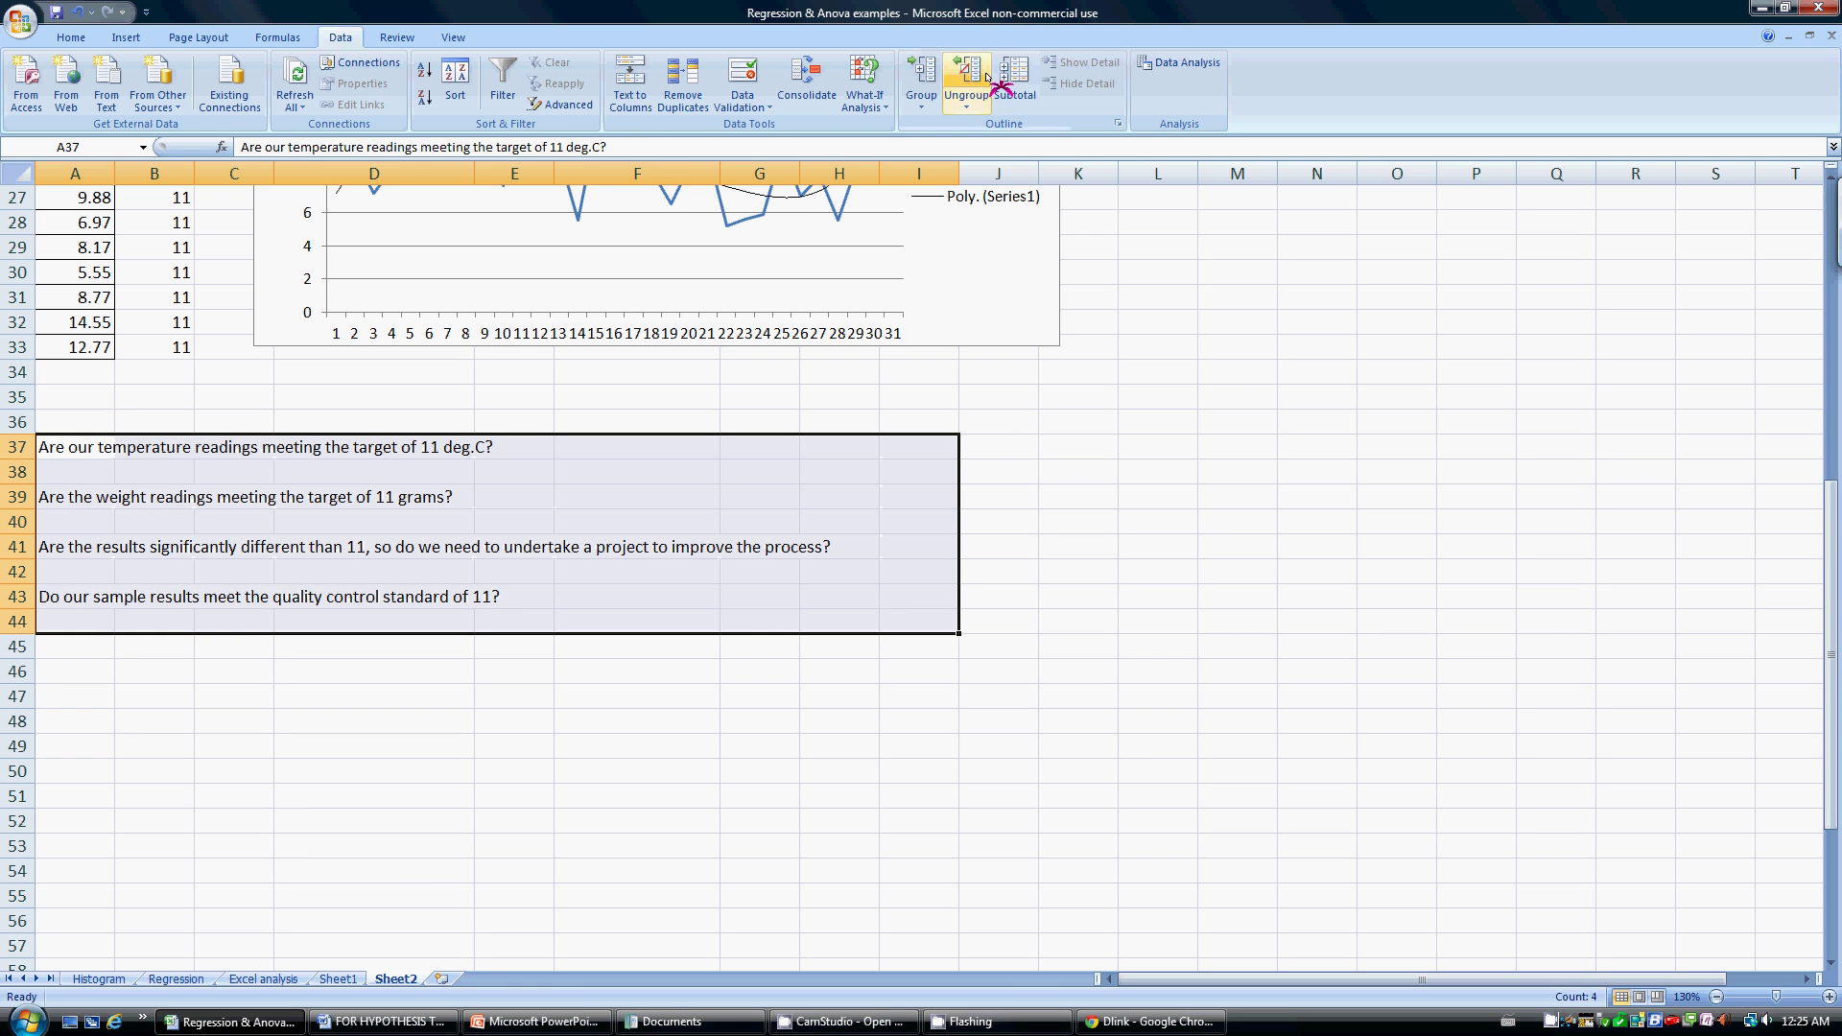
left_click(71, 37)
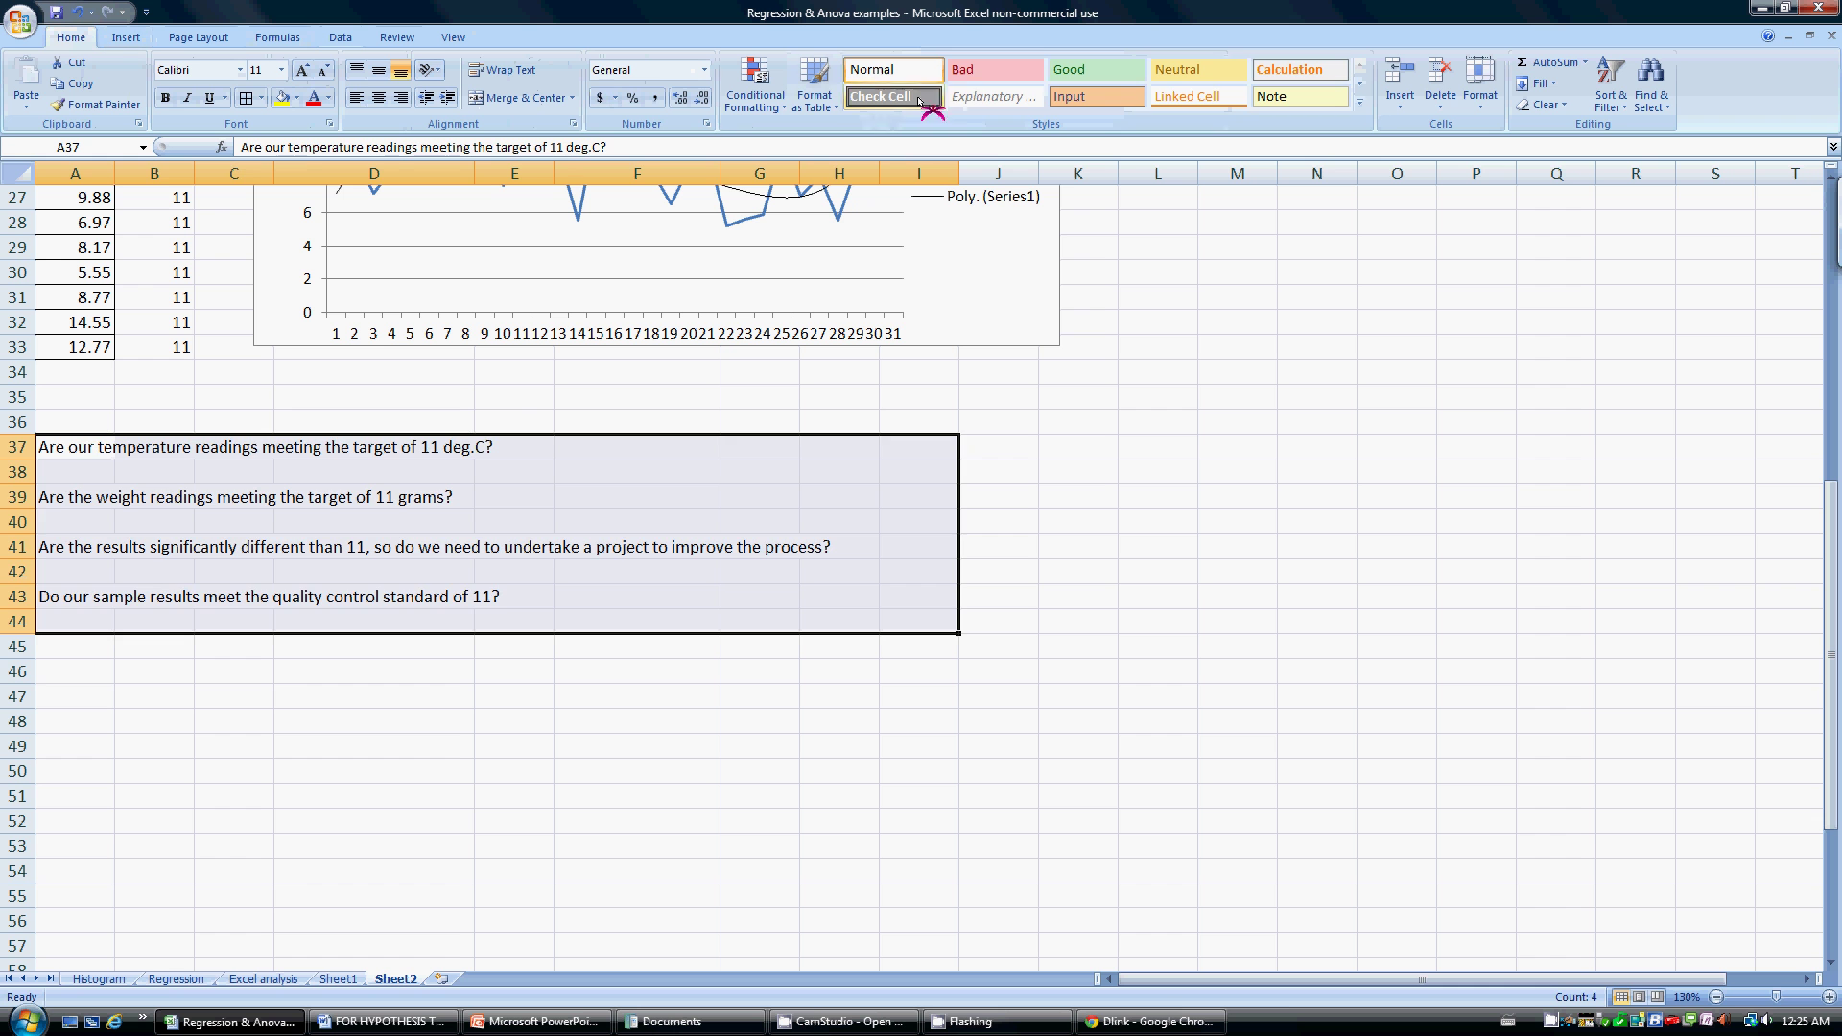
left_click(959, 79)
left_click(603, 574)
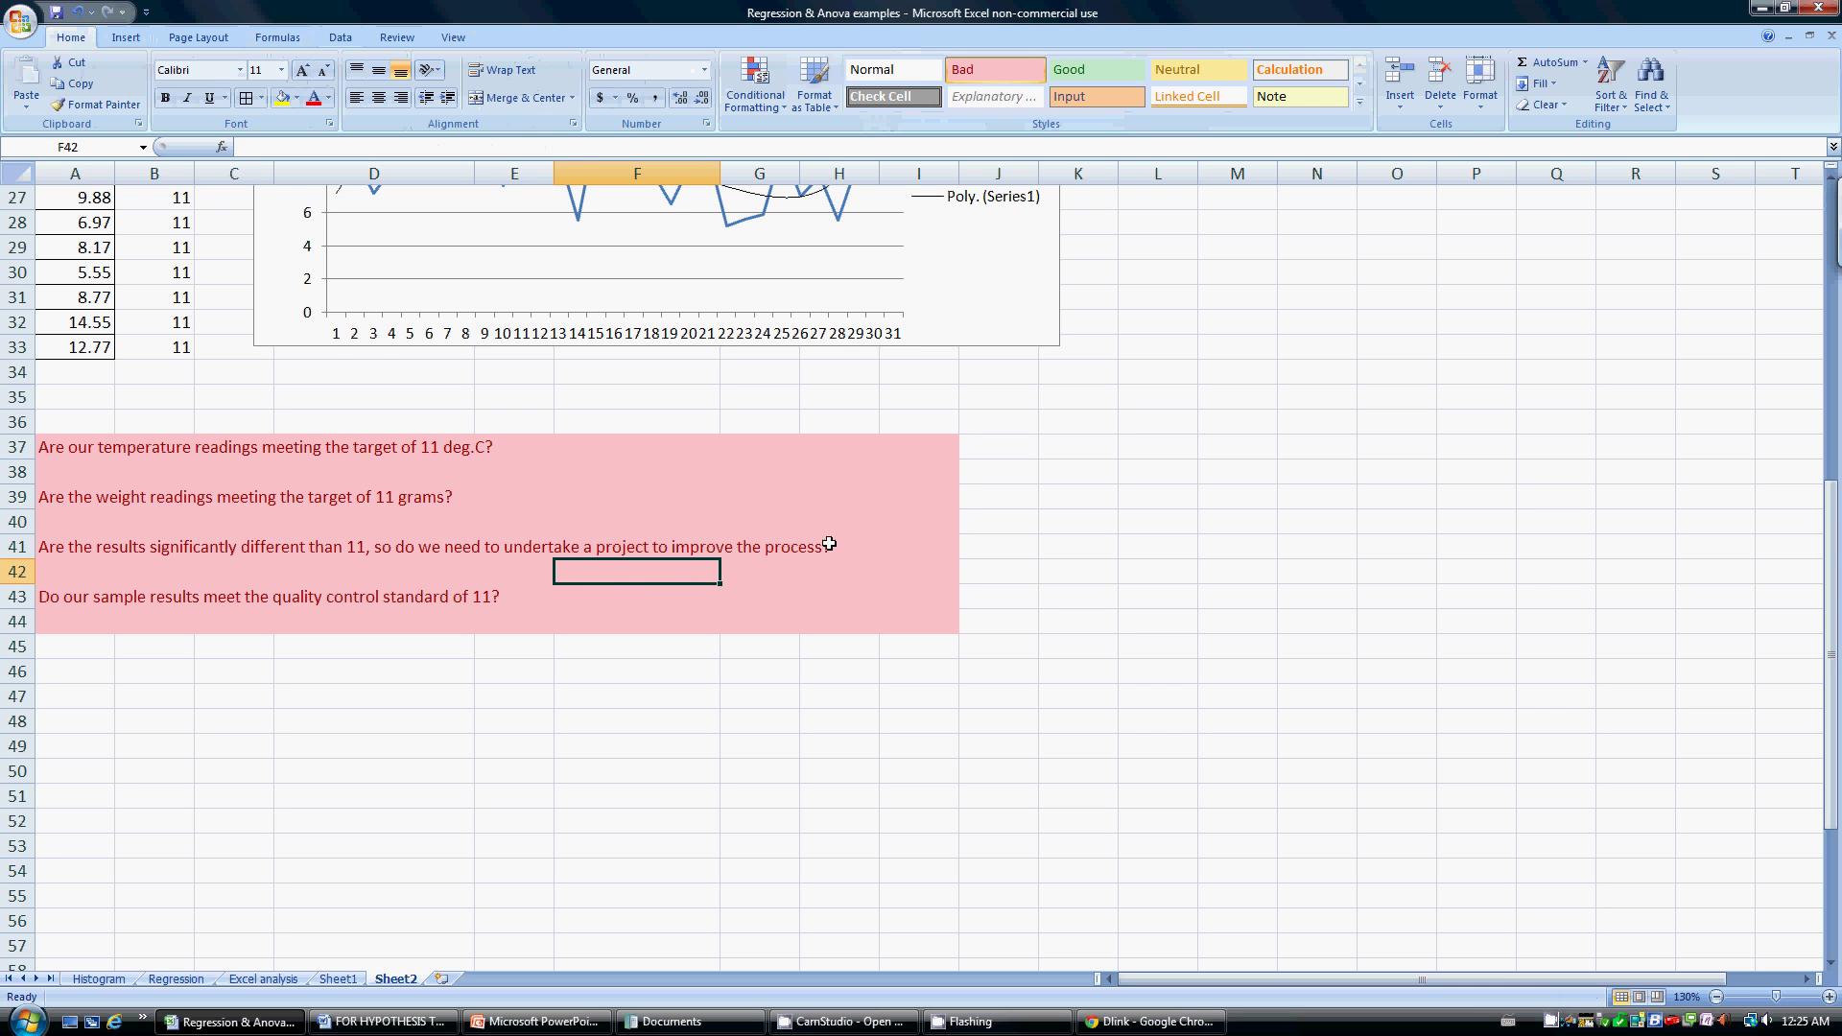
left_click(863, 546)
Review the trend chart and the t-test output above the highlighted questions
scroll(889, 546, "up", 3)
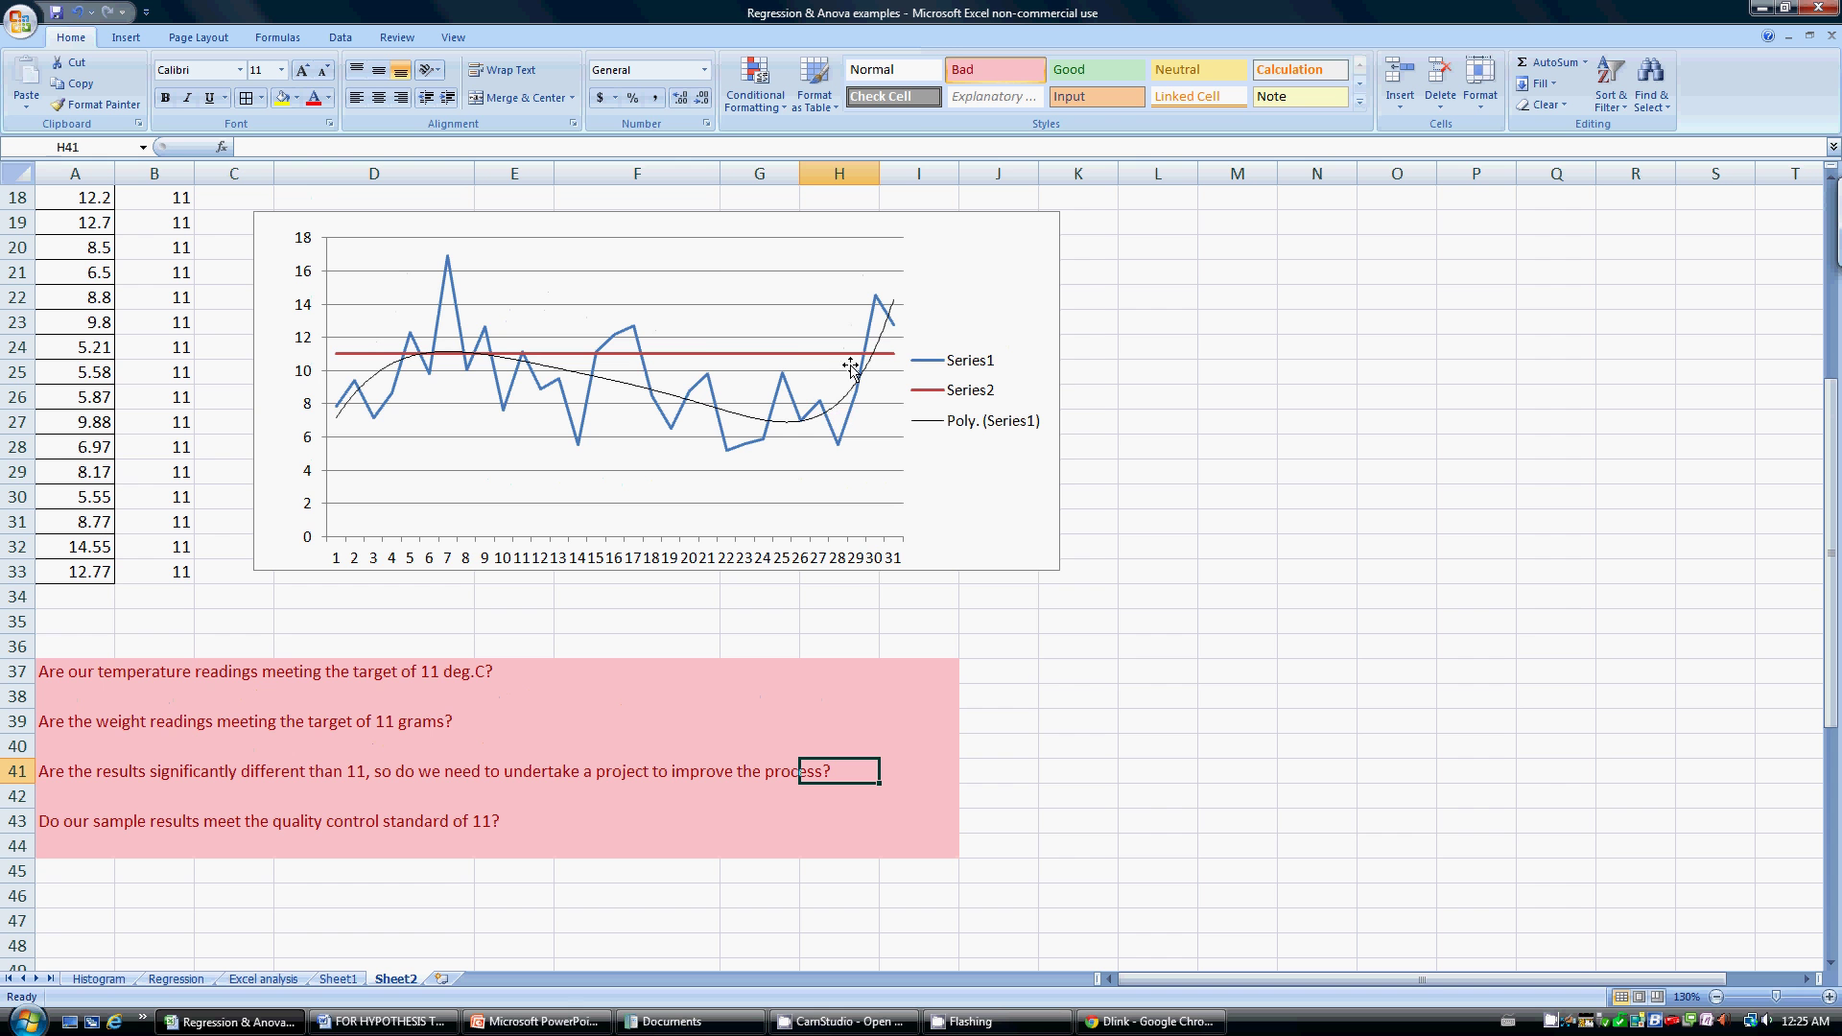
scroll(327, 346, "up", 4)
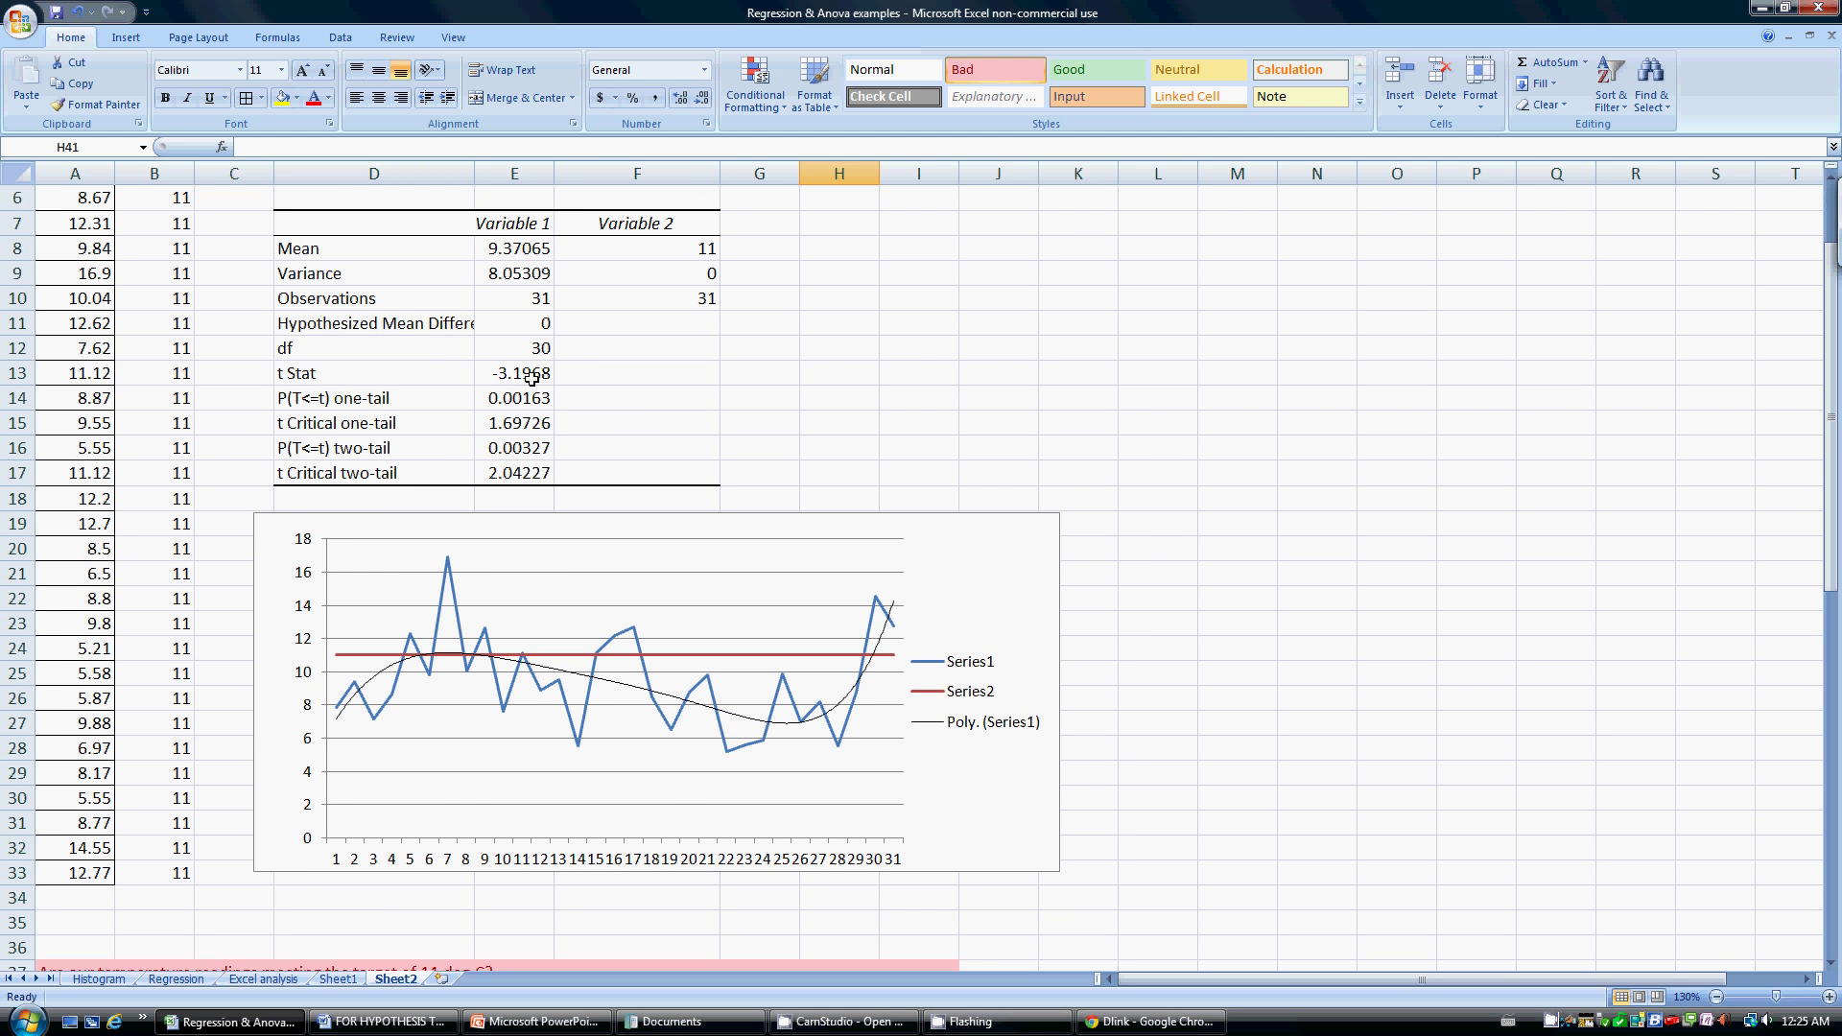
scroll(315, 351, "up", 2)
left_click(298, 220)
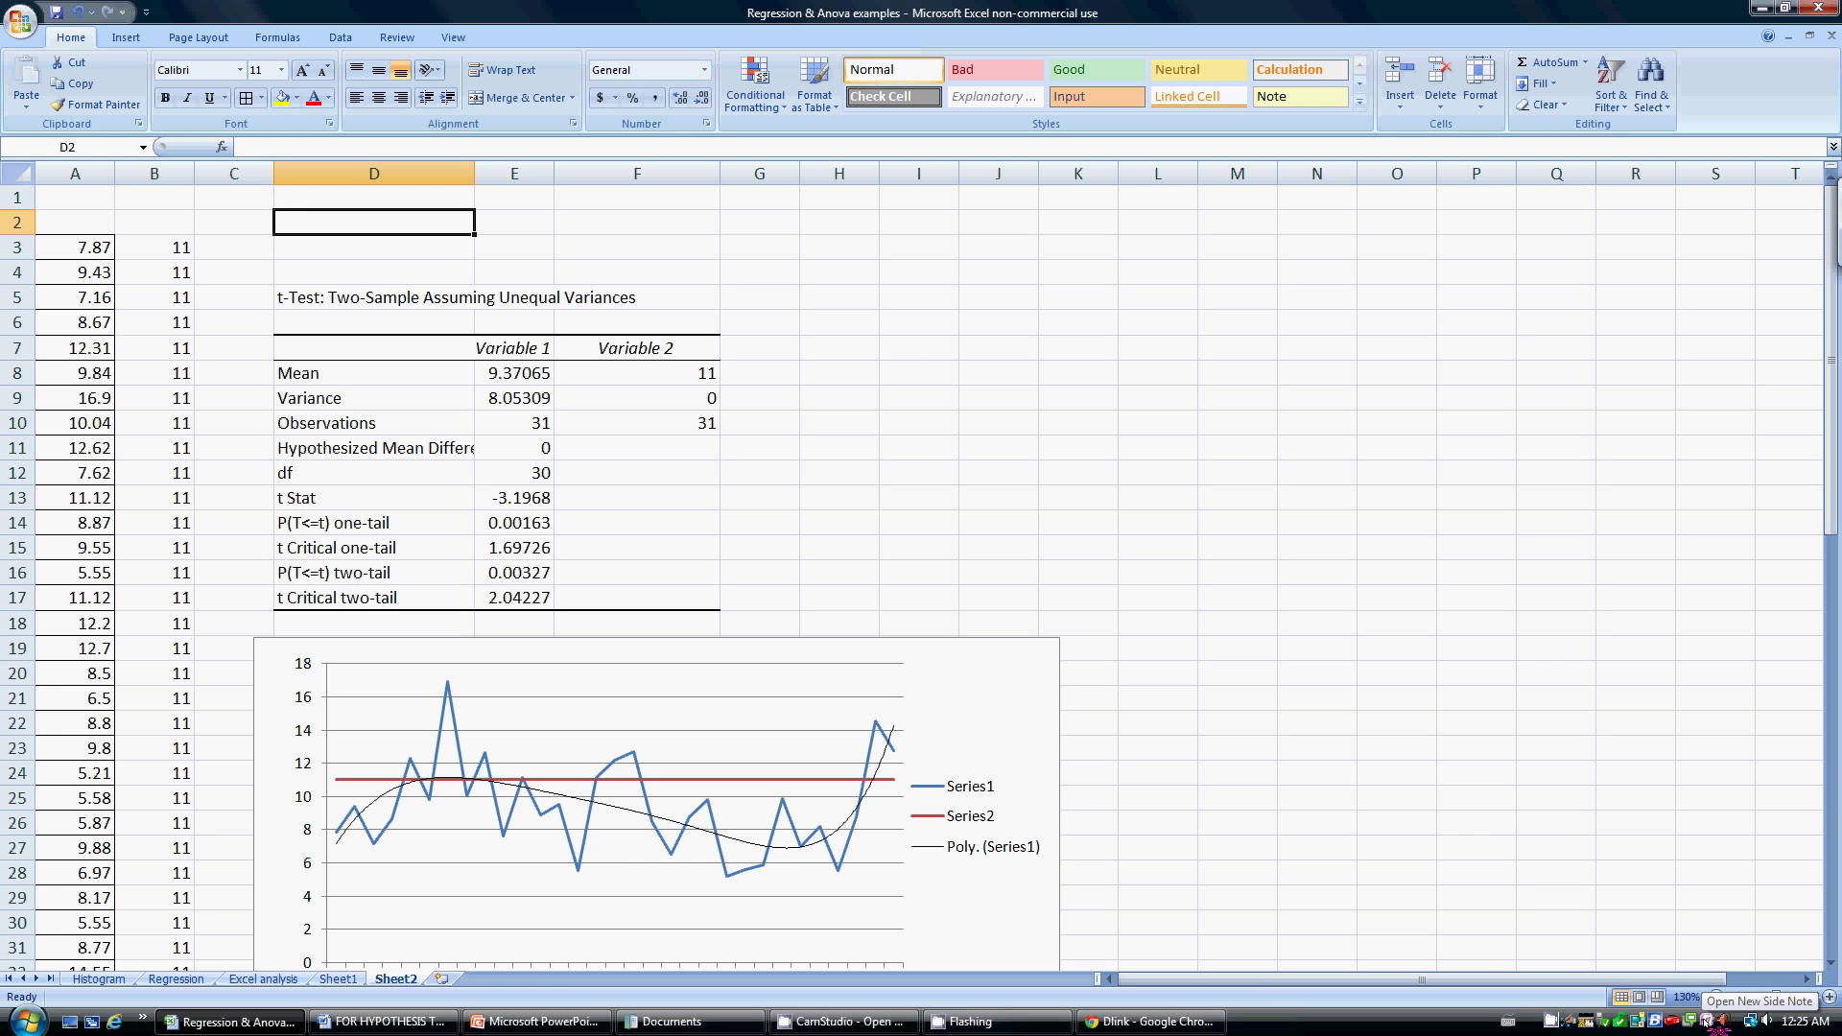
left_click(1707, 1020)
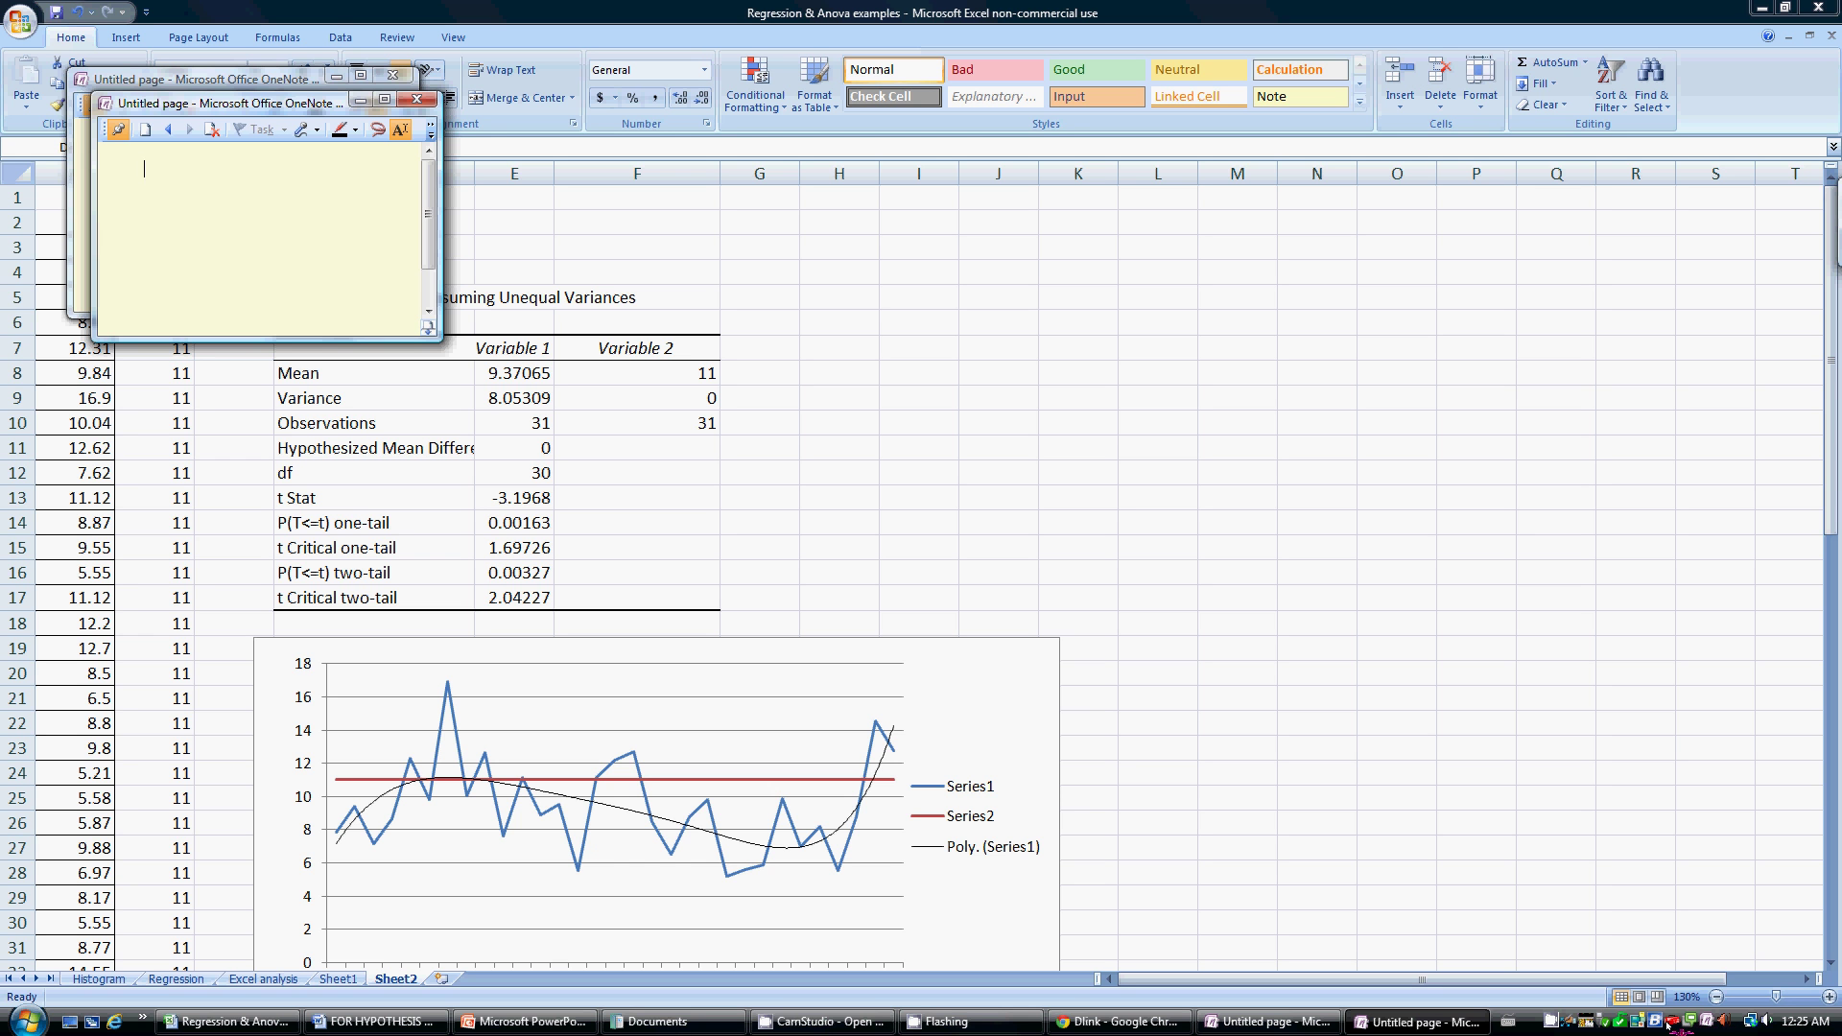
left_click(1559, 1019)
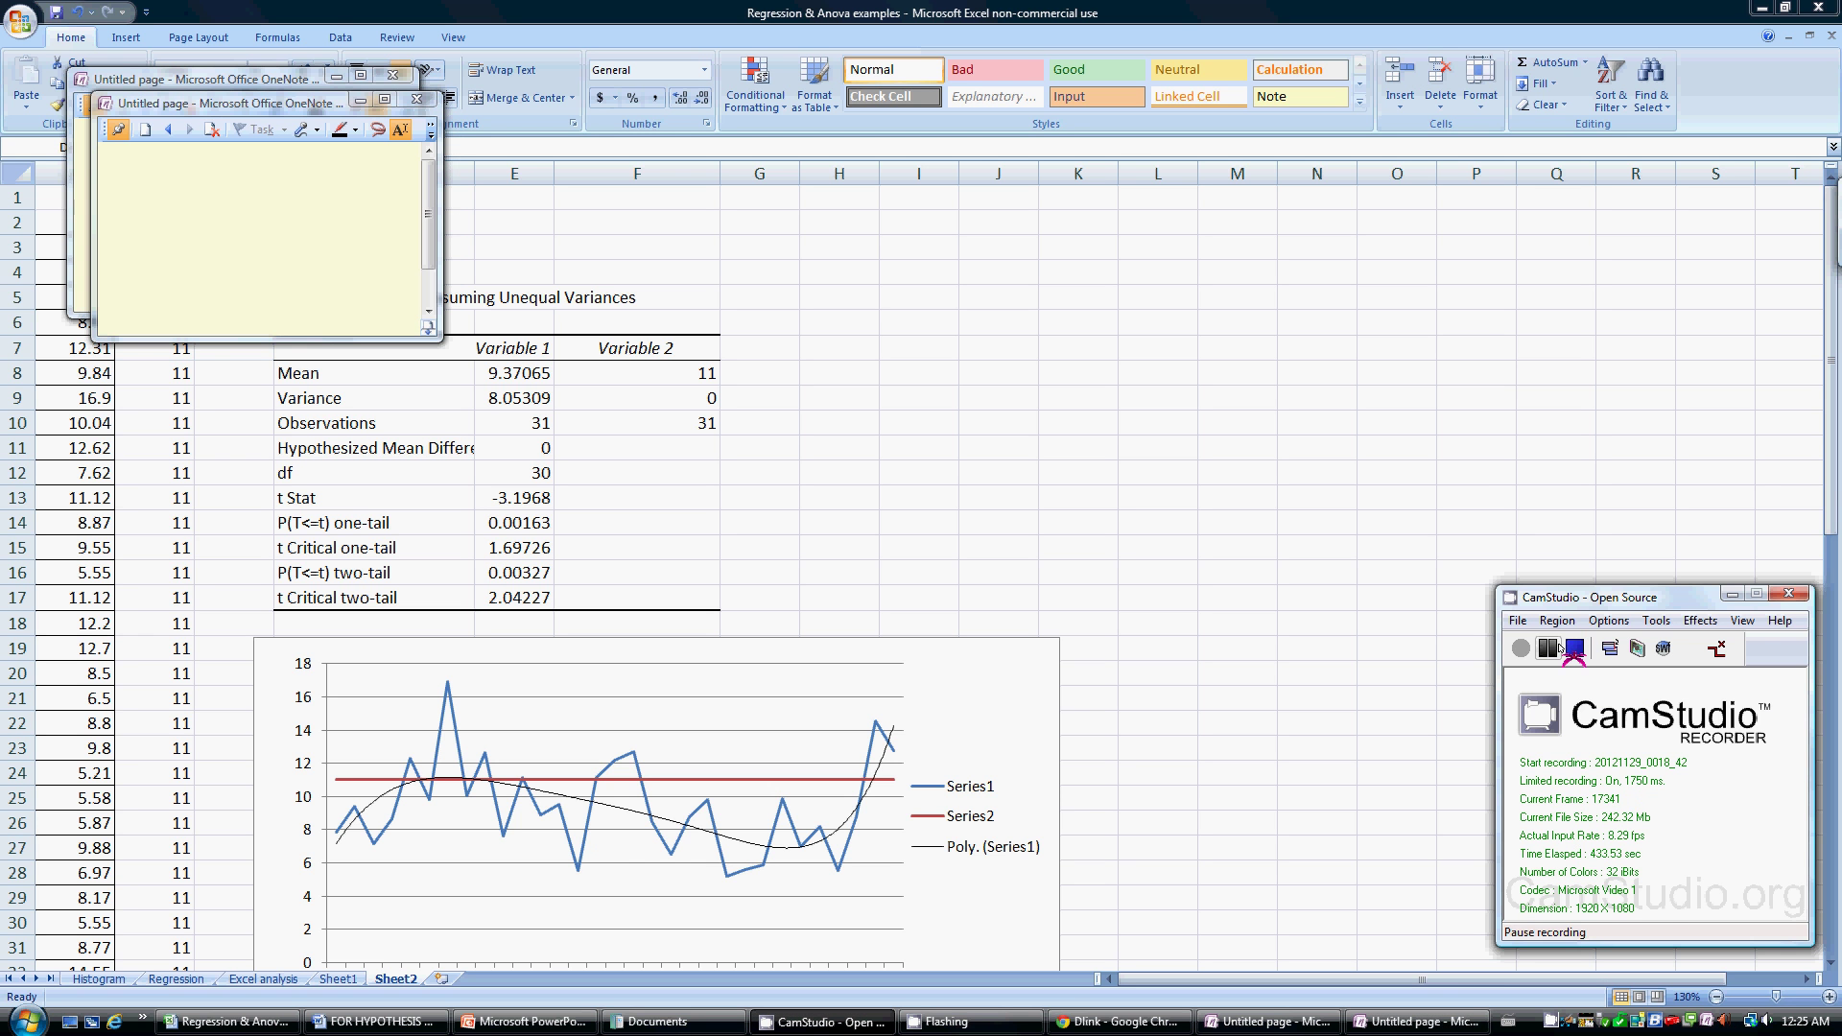